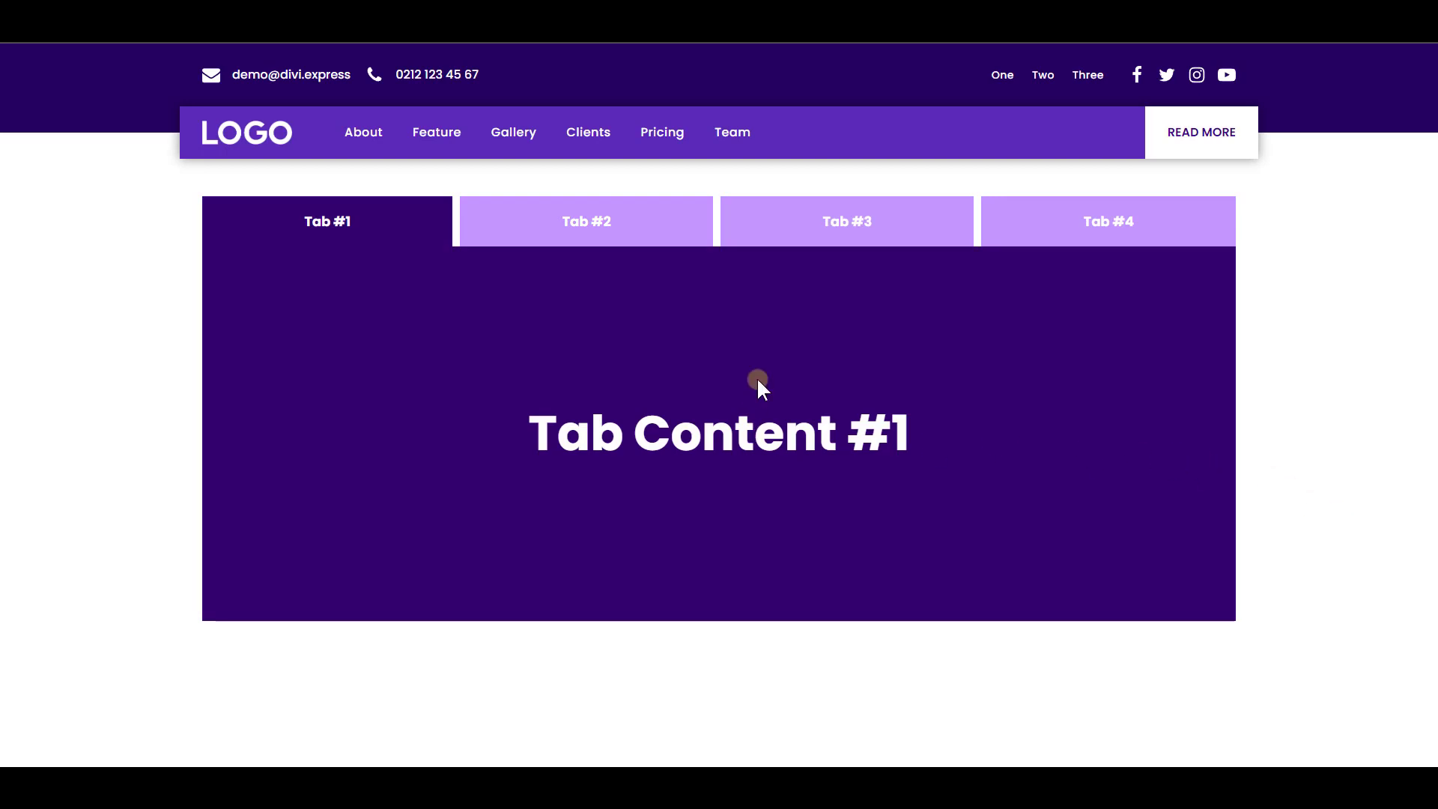
Switch between the second and third tabs of the finished example to view the content transition
left_click(700, 225)
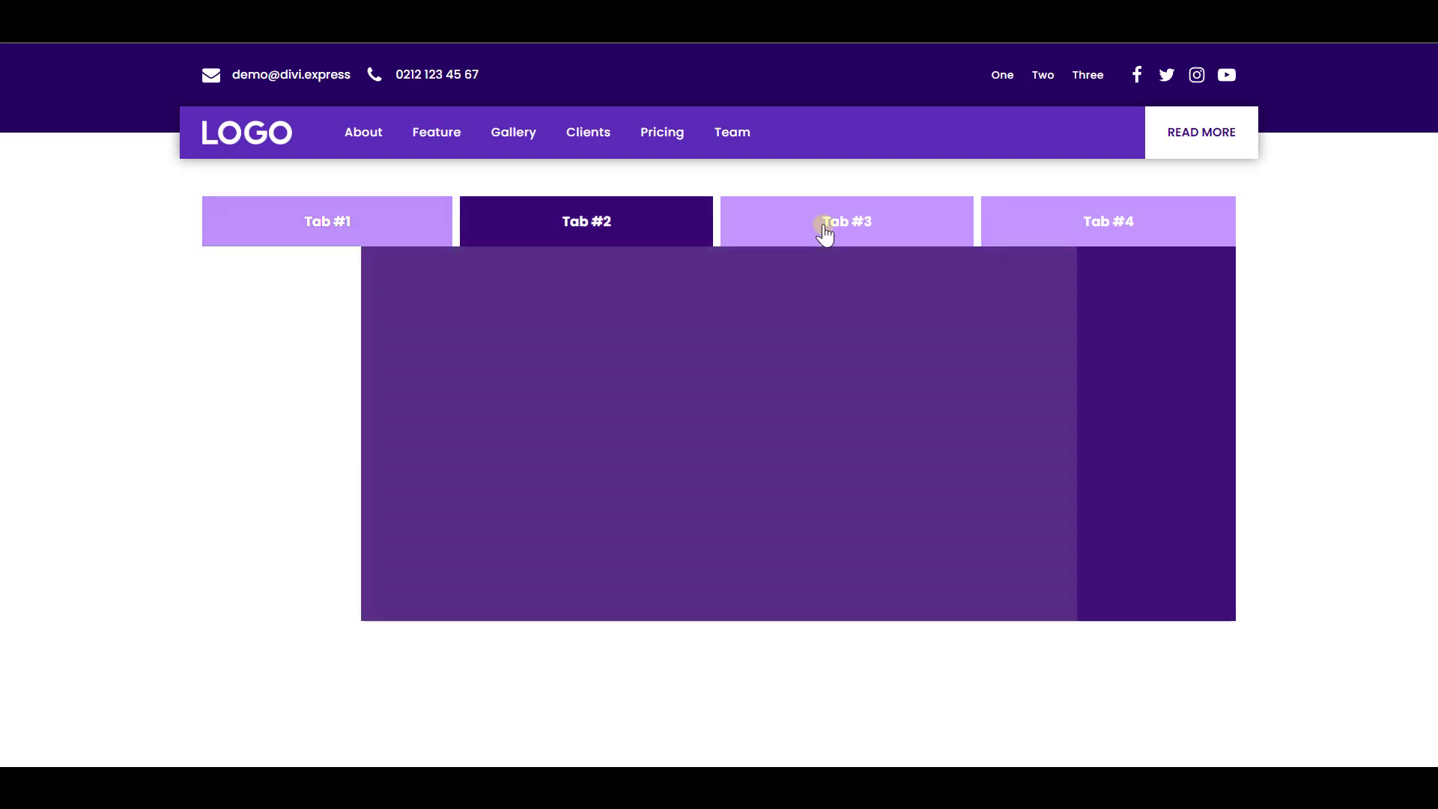
left_click(825, 224)
left_click(652, 225)
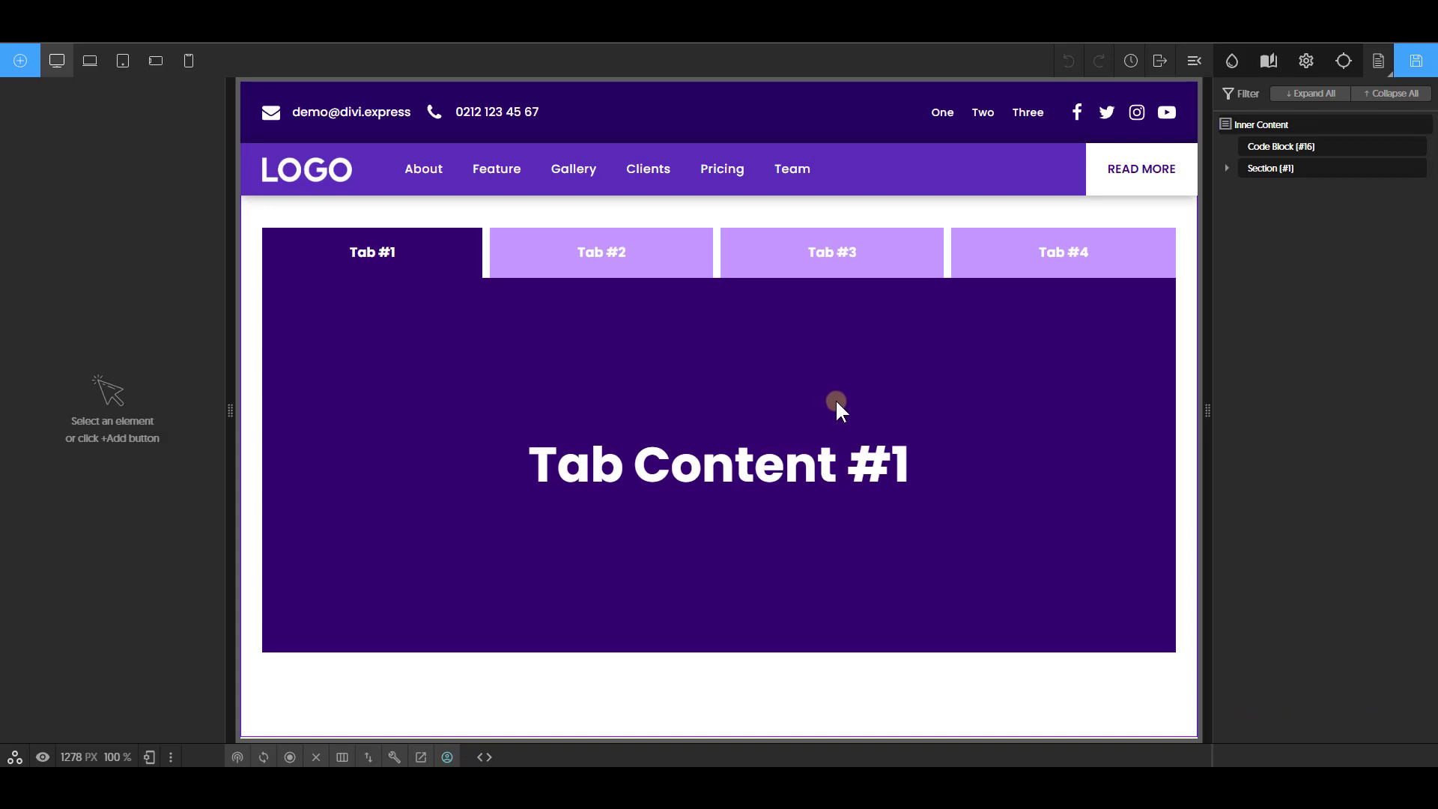
Expand the finished example's section in the structure tree and inspect the tab wrapper's ID
left_click(1227, 169)
left_click(1243, 190)
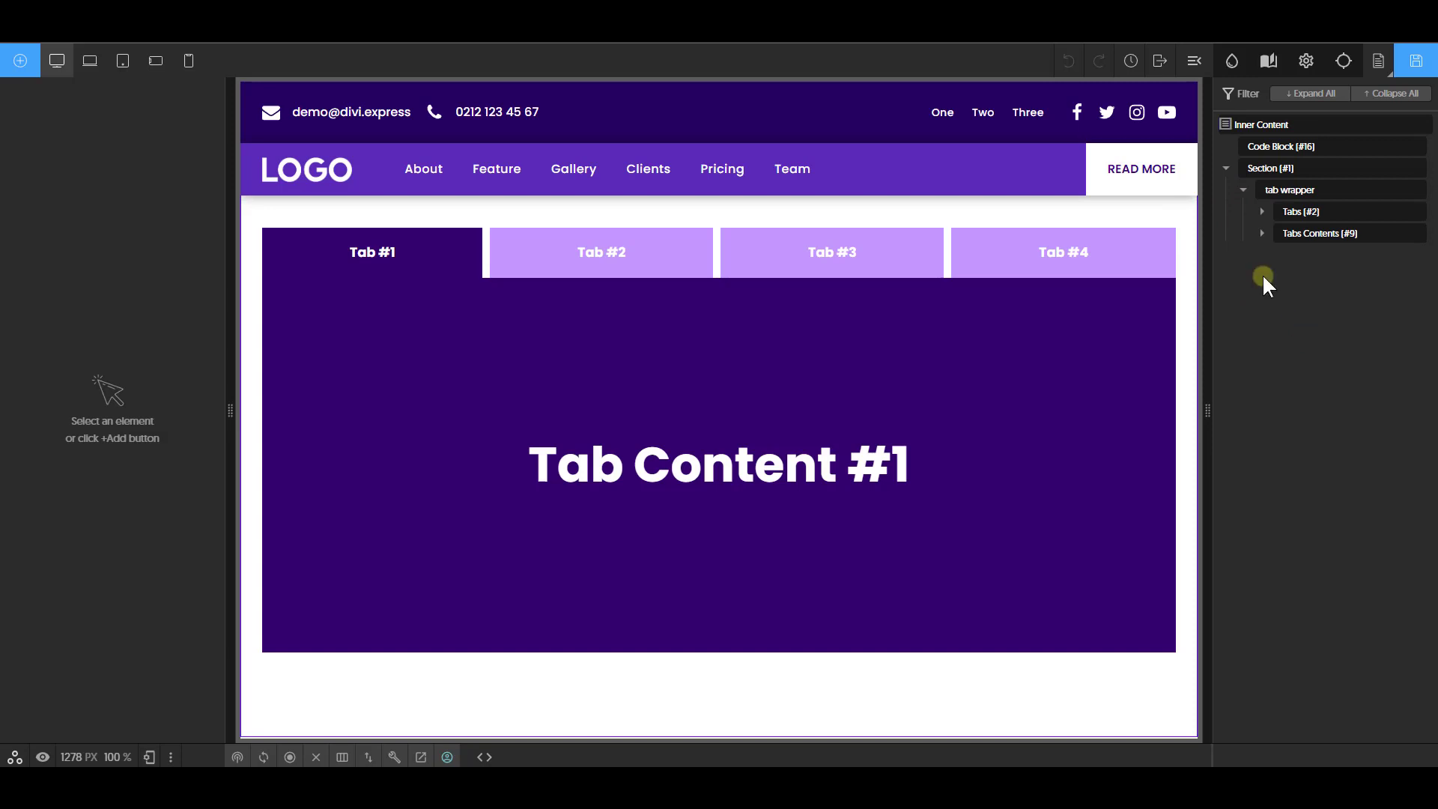
left_click(1290, 192)
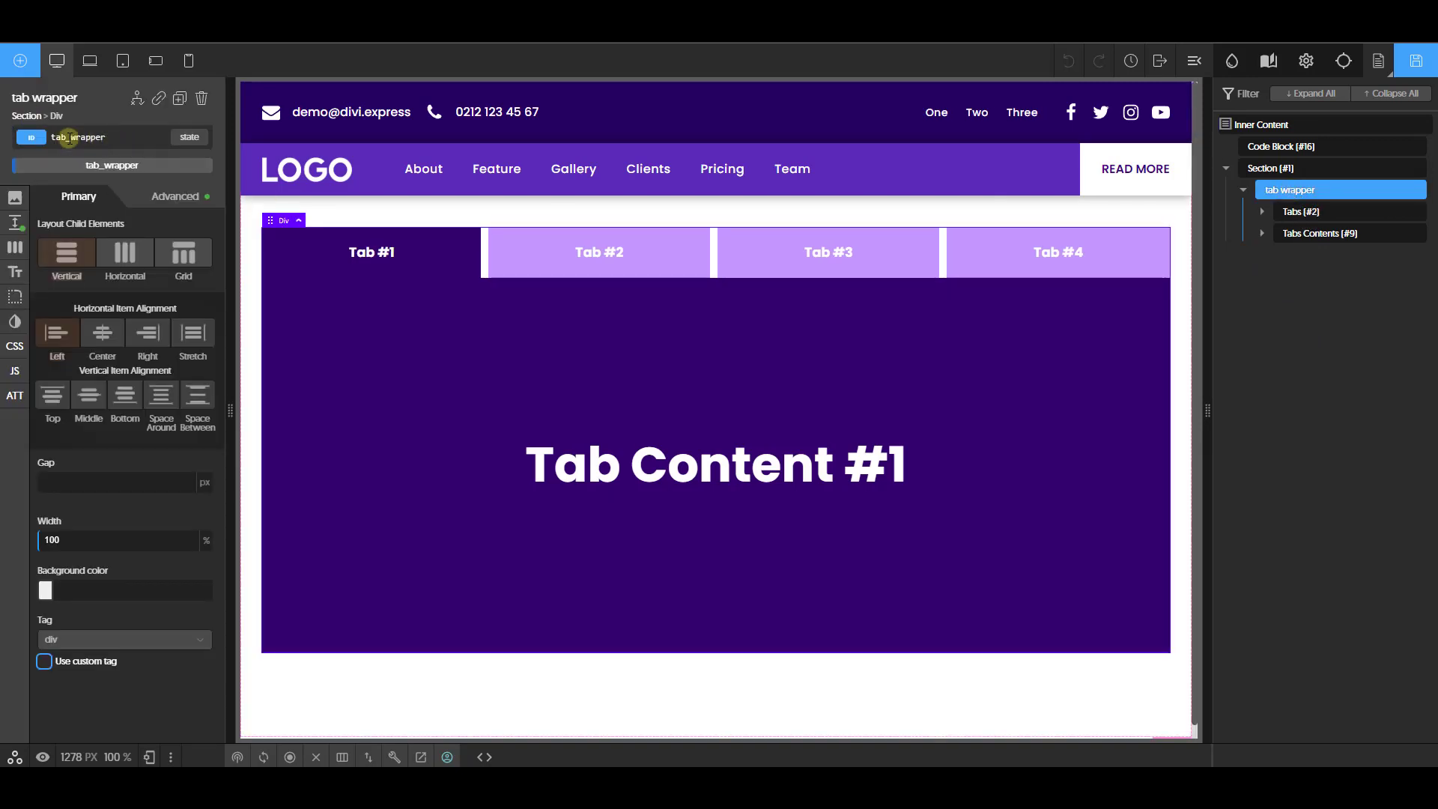
Review the CSS and JavaScript code stored in the finished example's code block
left_click(1280, 147)
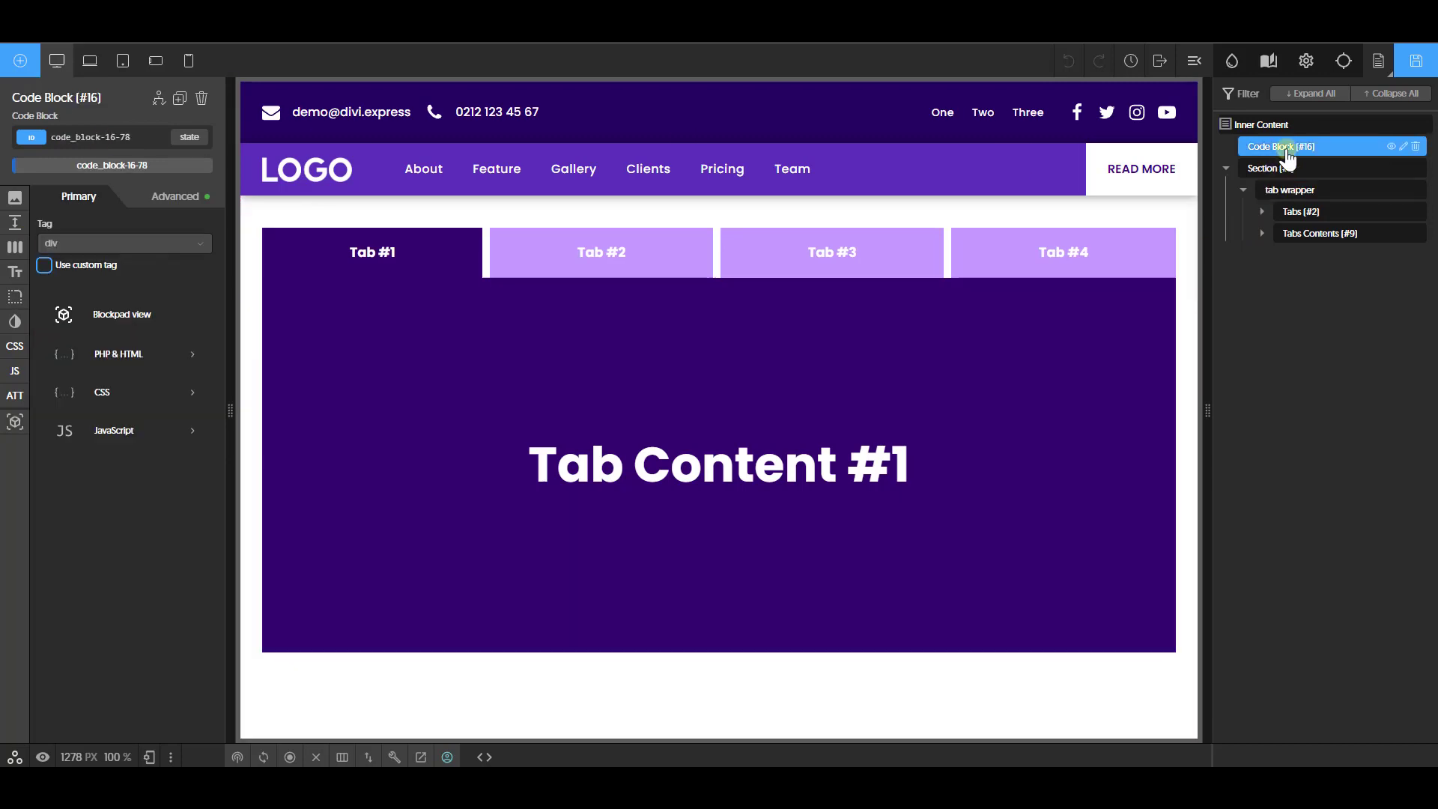
left_click(122, 393)
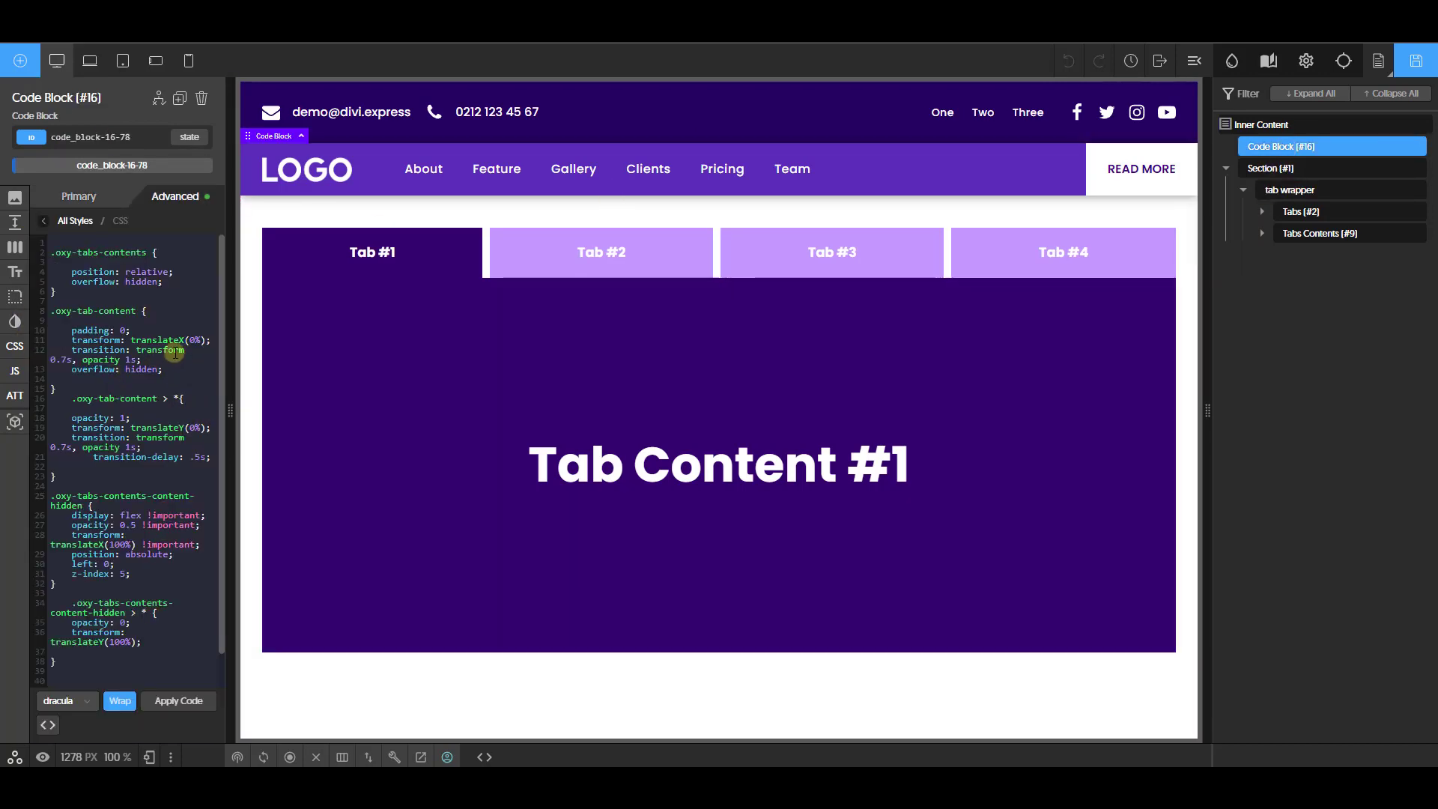
scroll(176, 585, "down", 1)
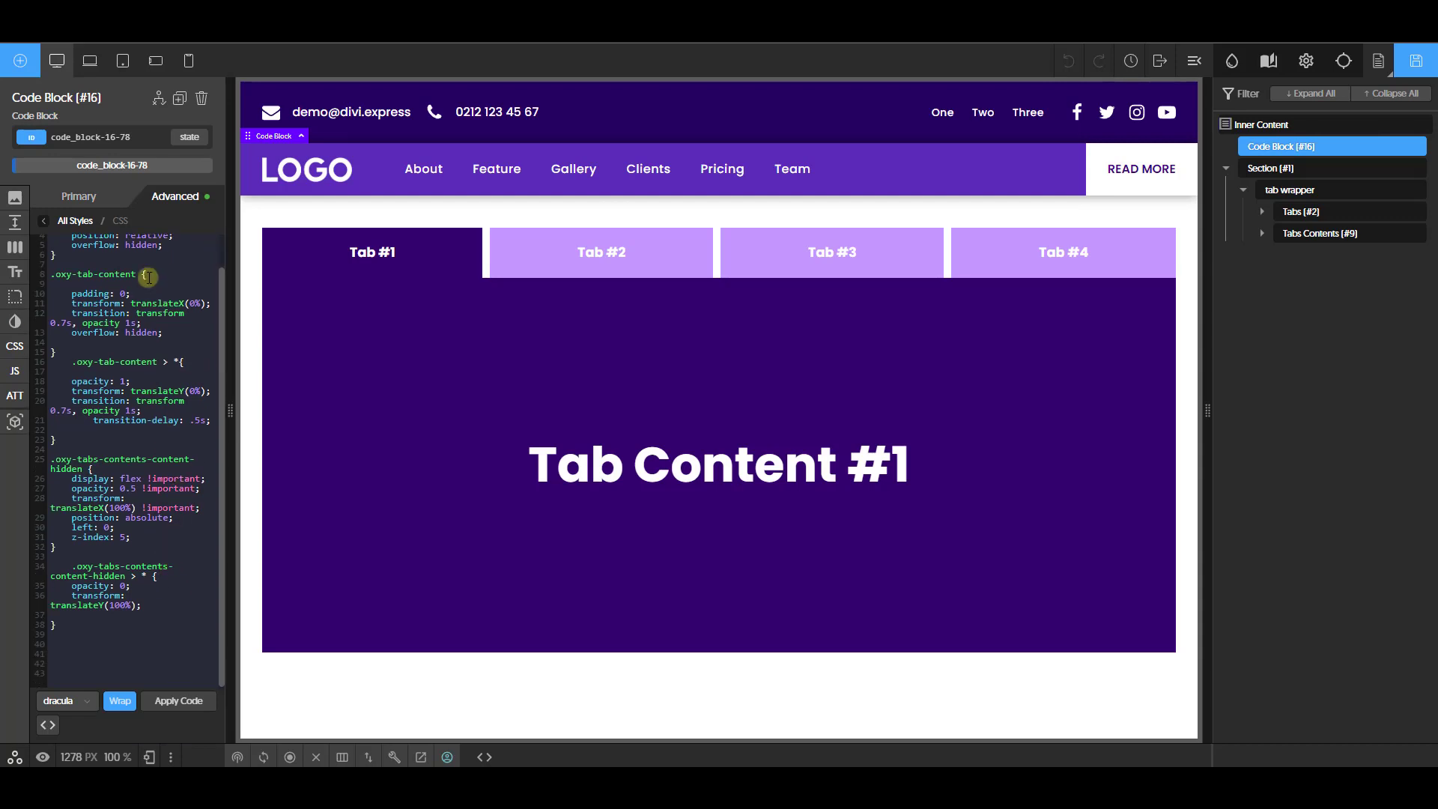
left_click(87, 198)
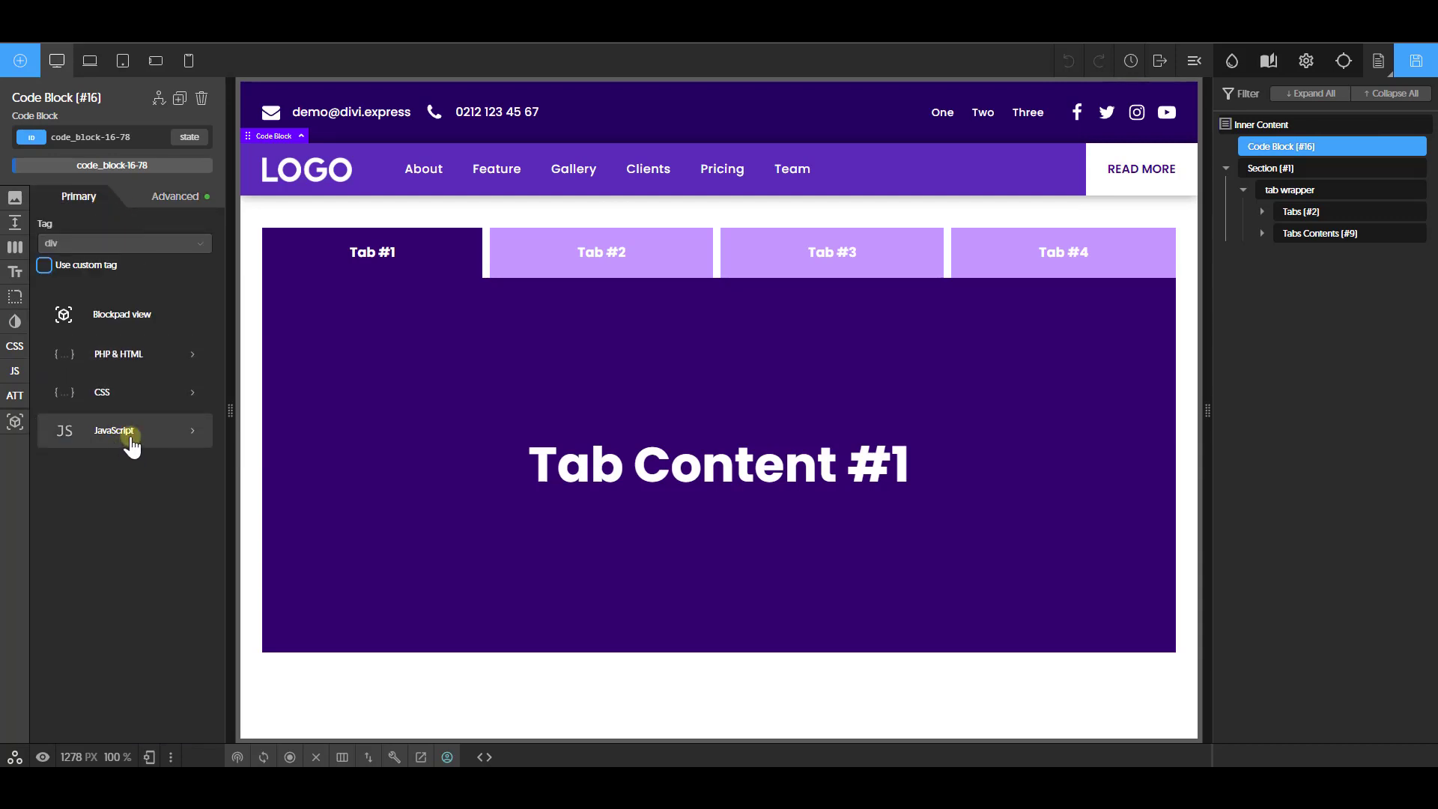
left_click(128, 438)
scroll(147, 390, "down", 3)
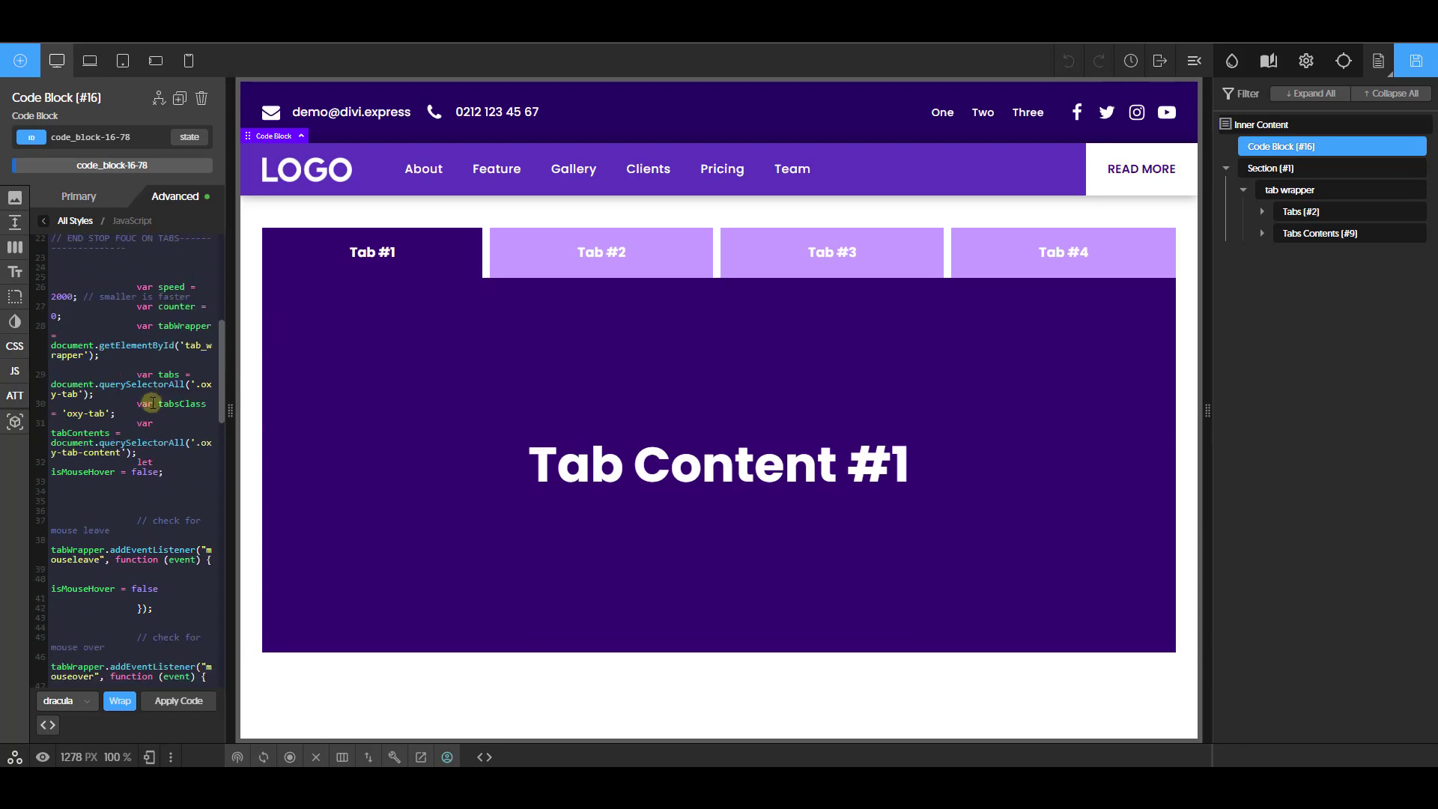
left_click(96, 199)
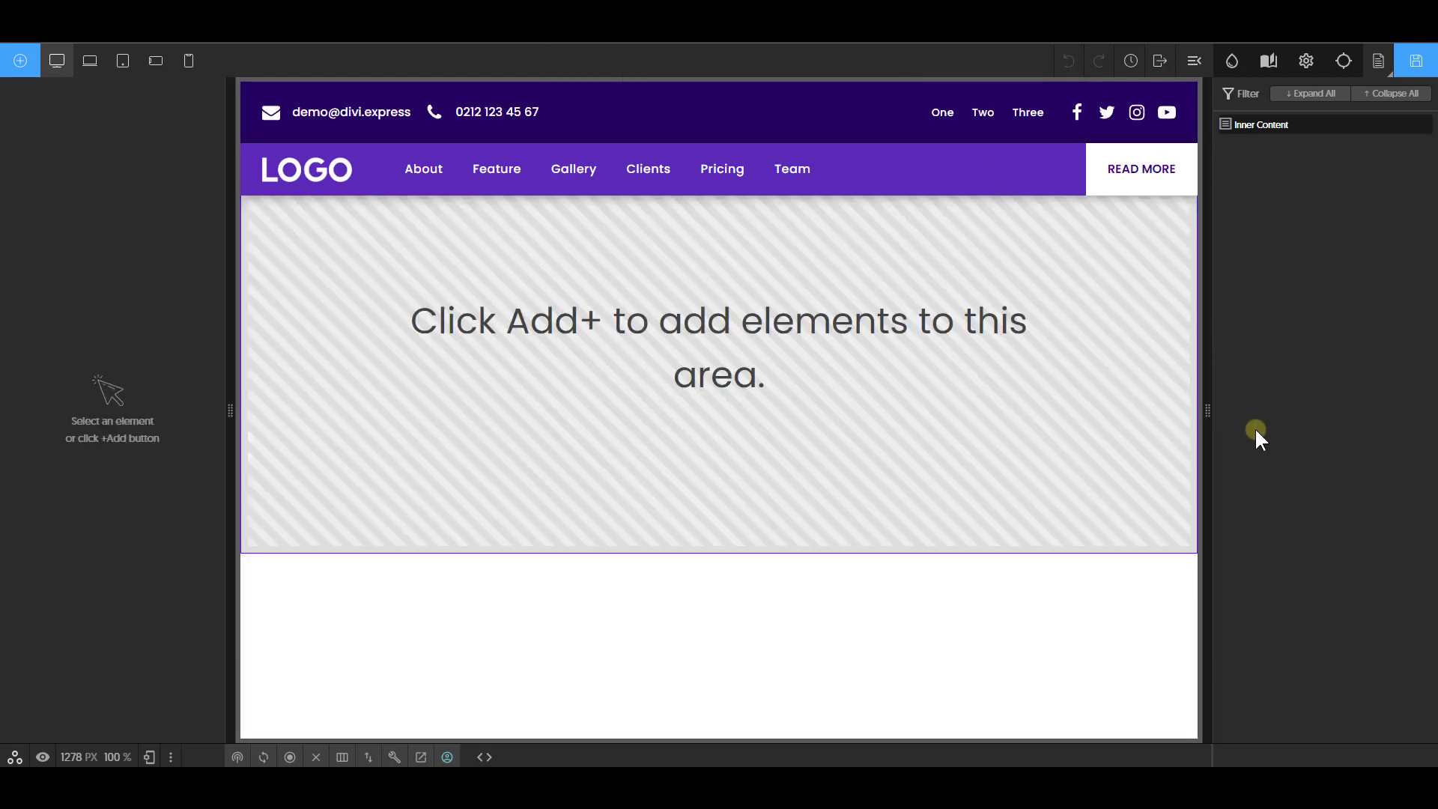
Add a section to the empty page and place a div inside it
left_click(18, 60)
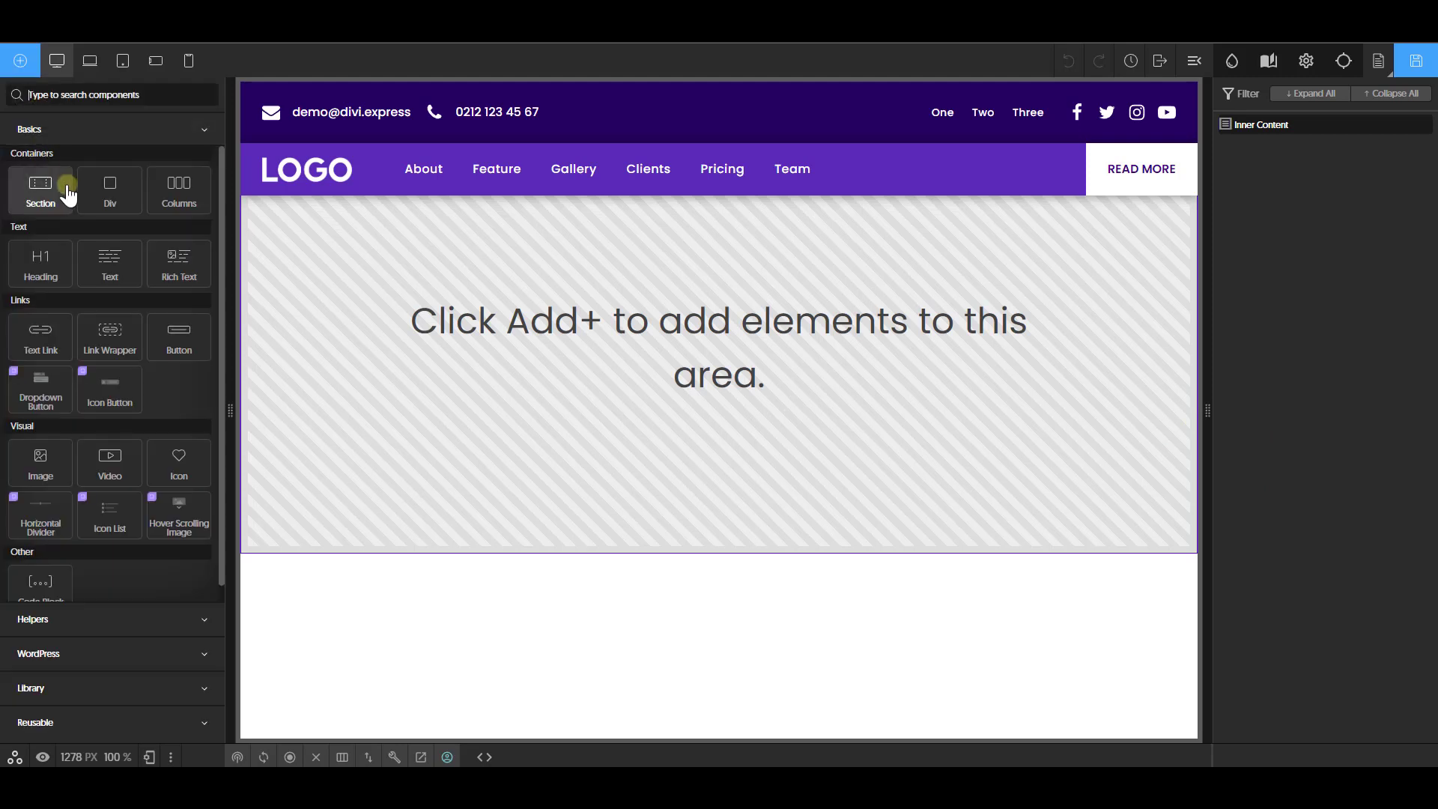
left_click(67, 194)
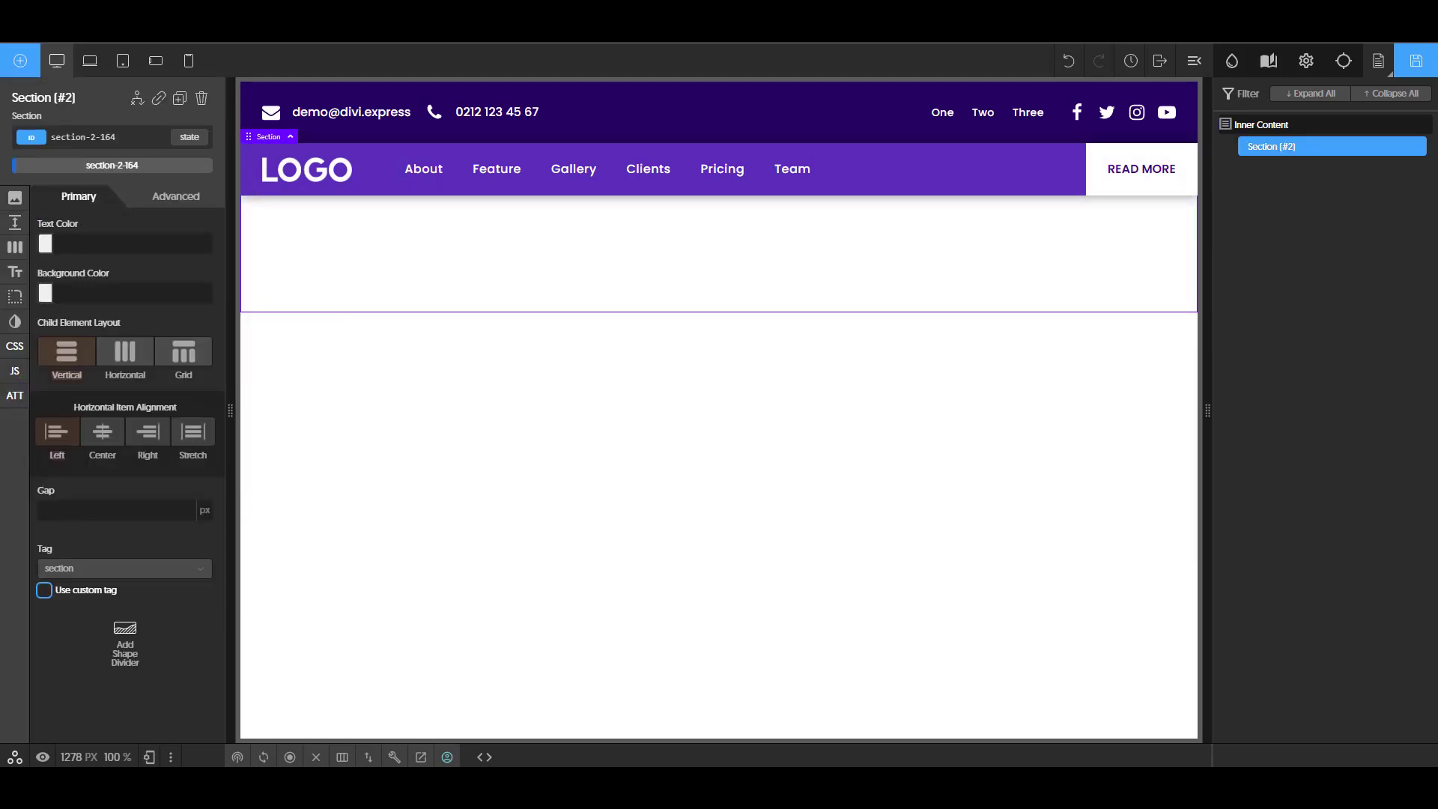
left_click(18, 60)
left_click_drag(96, 206, 1069, 209)
Rename the new div as "tab wrapper" and set its ID to tab_wrapper
left_click(1303, 184)
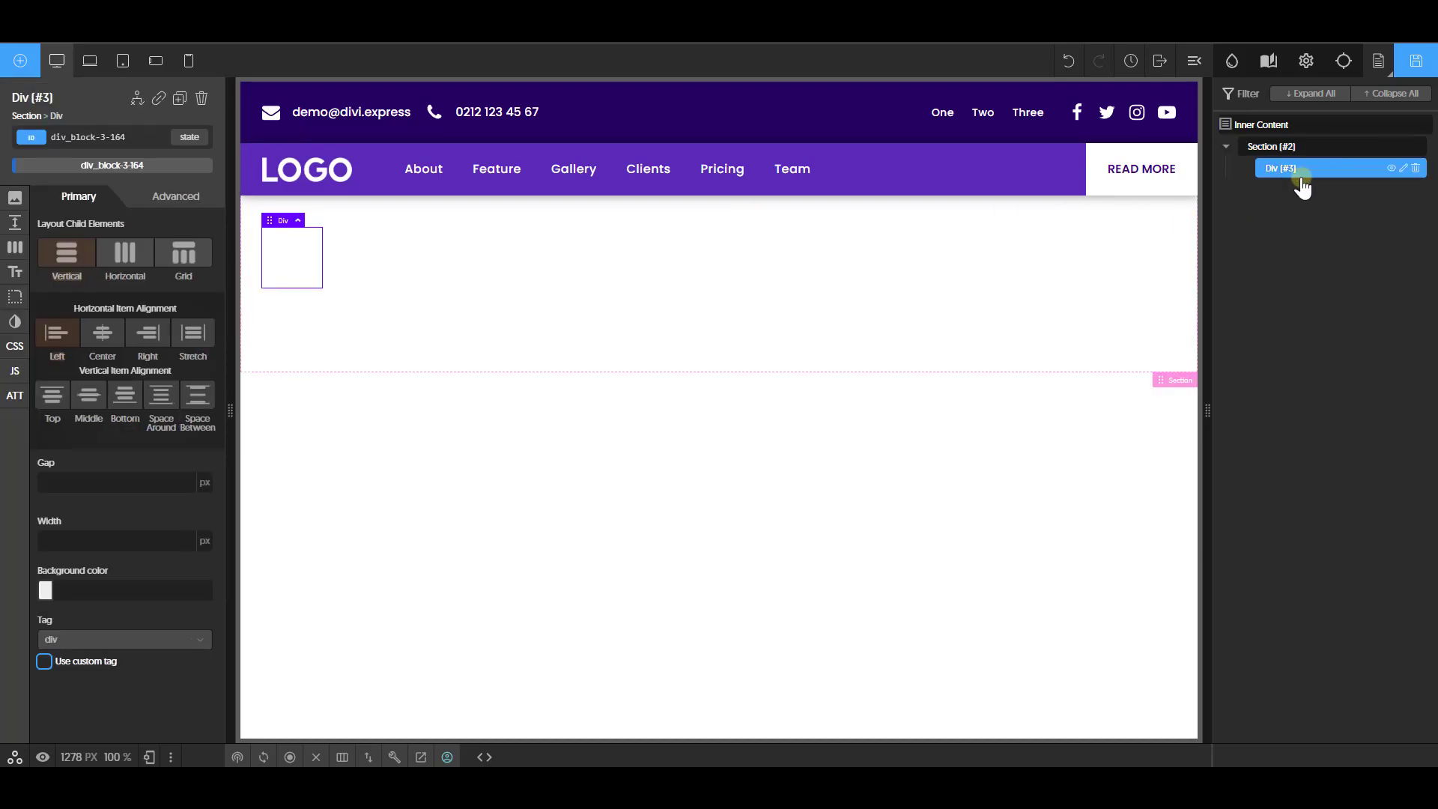
double_click(1301, 178)
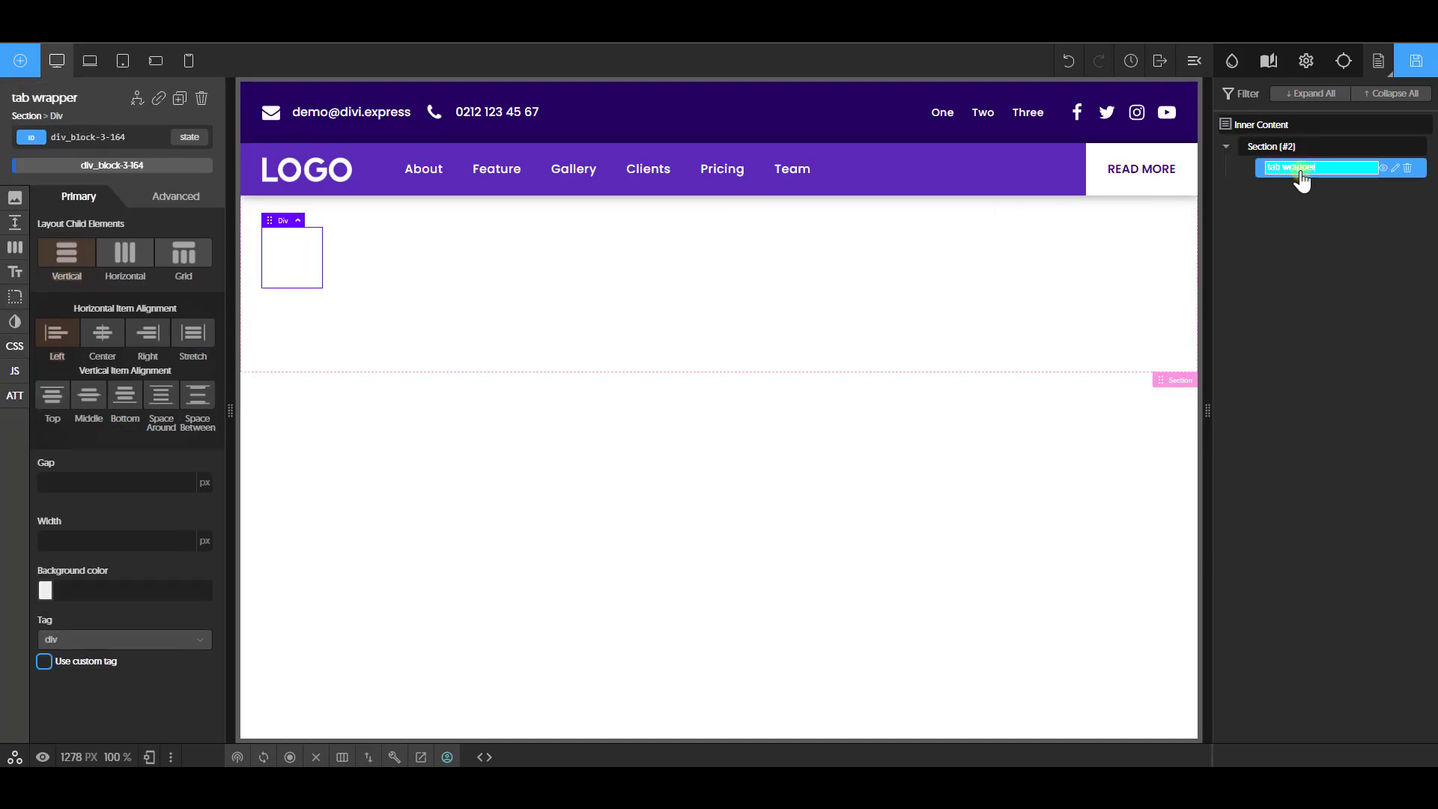
type("tab wrapper")
key("Return")
left_click(131, 137)
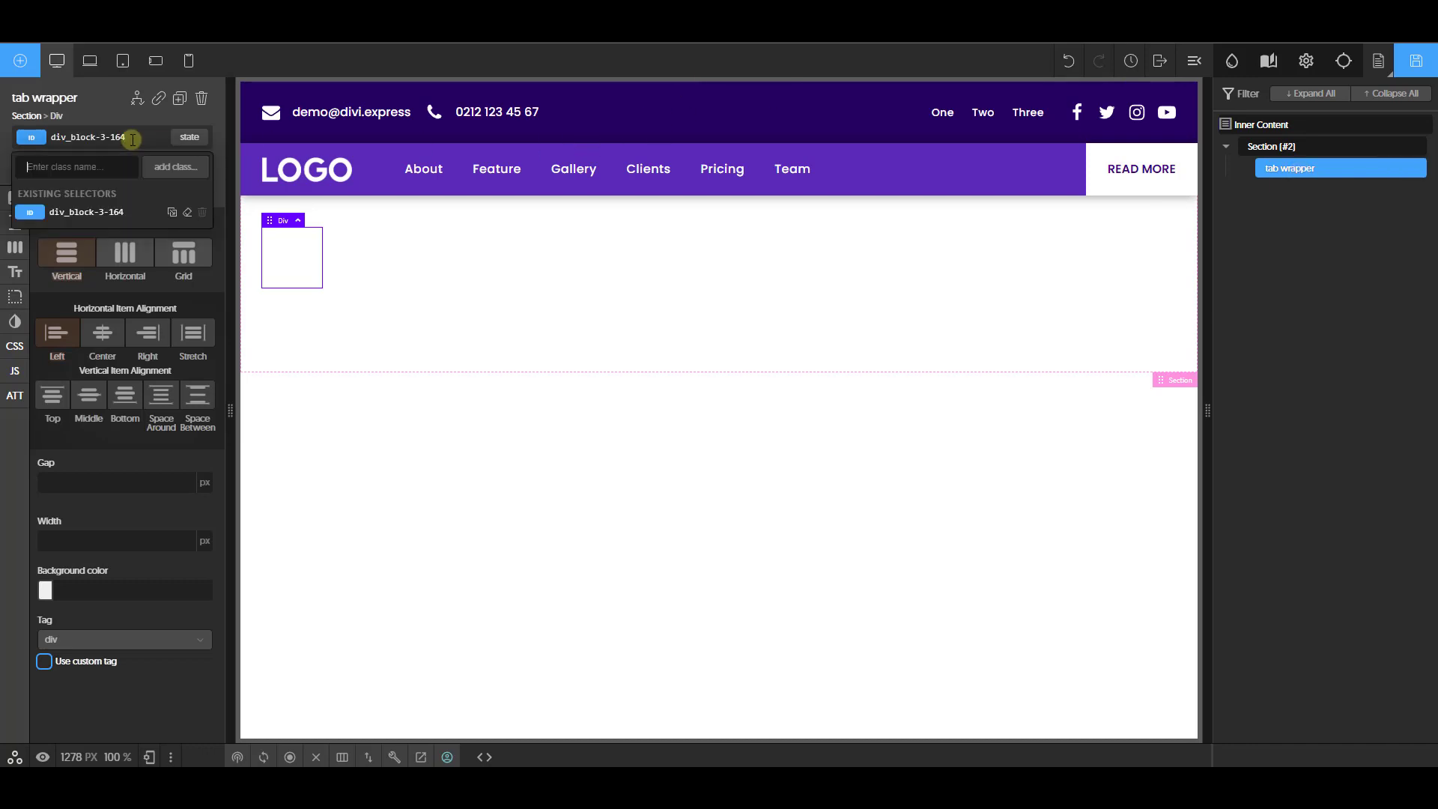
double_click(132, 139)
left_click(131, 139)
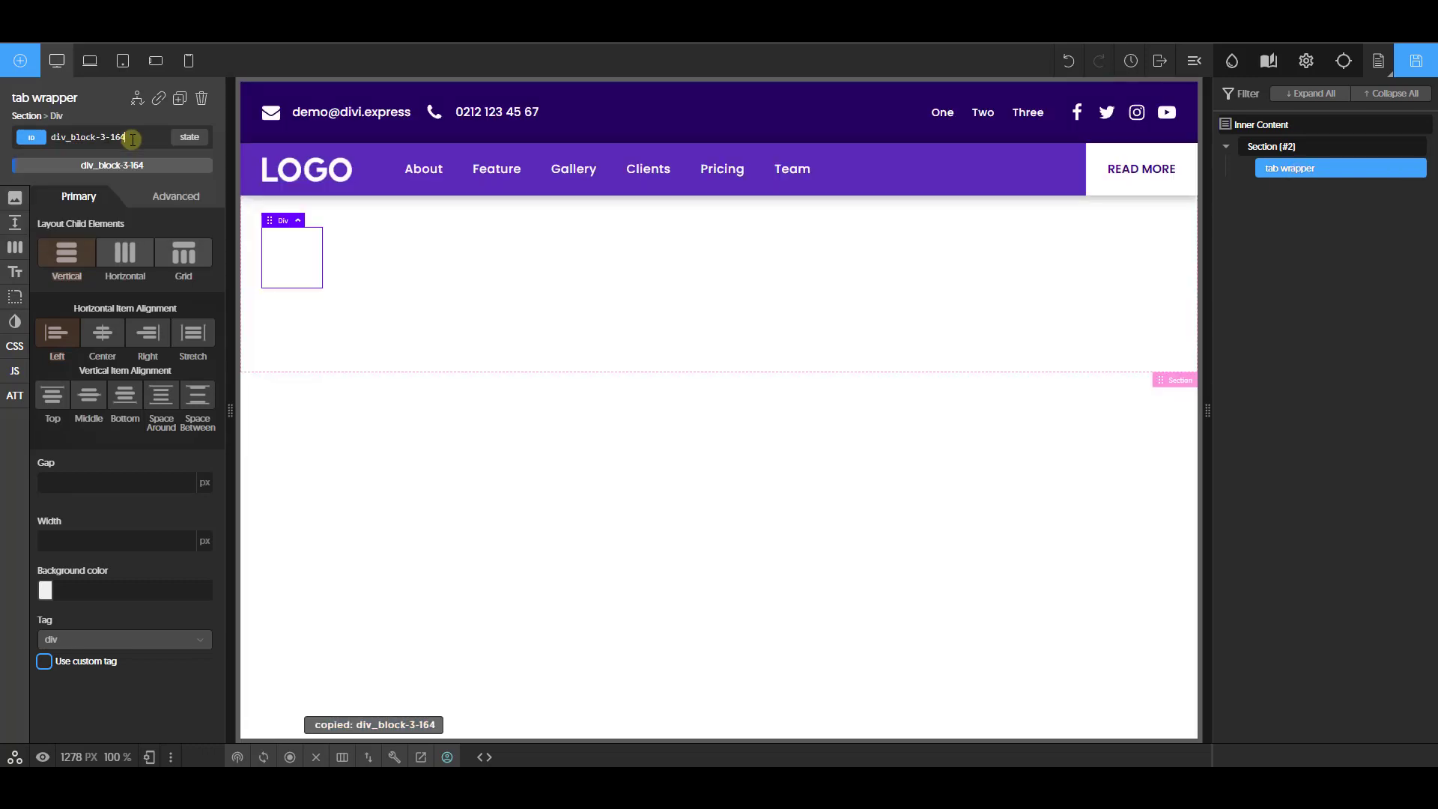
type("tab_wrapper")
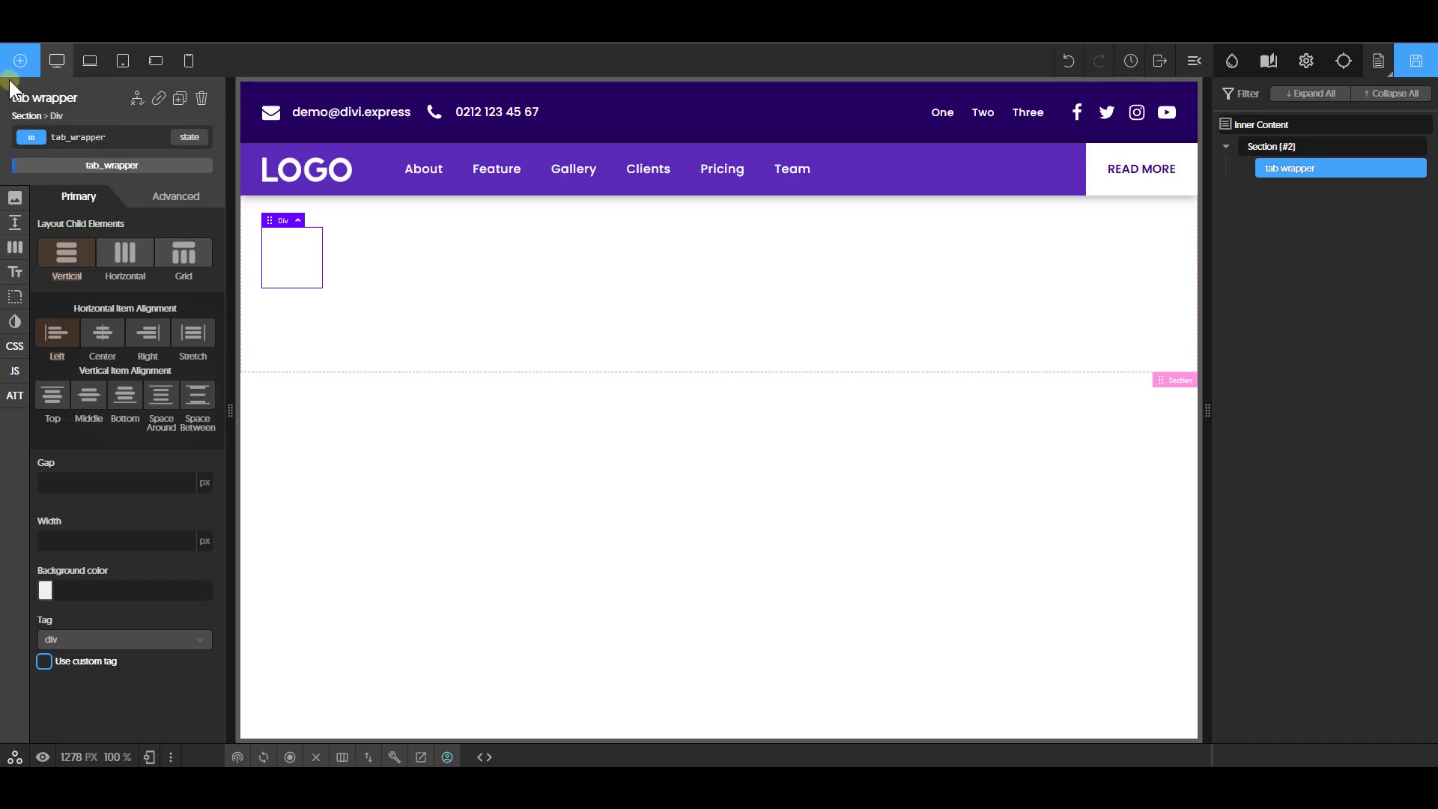
Find the Tabs component and add it inside the tab wrapper
left_click(20, 61)
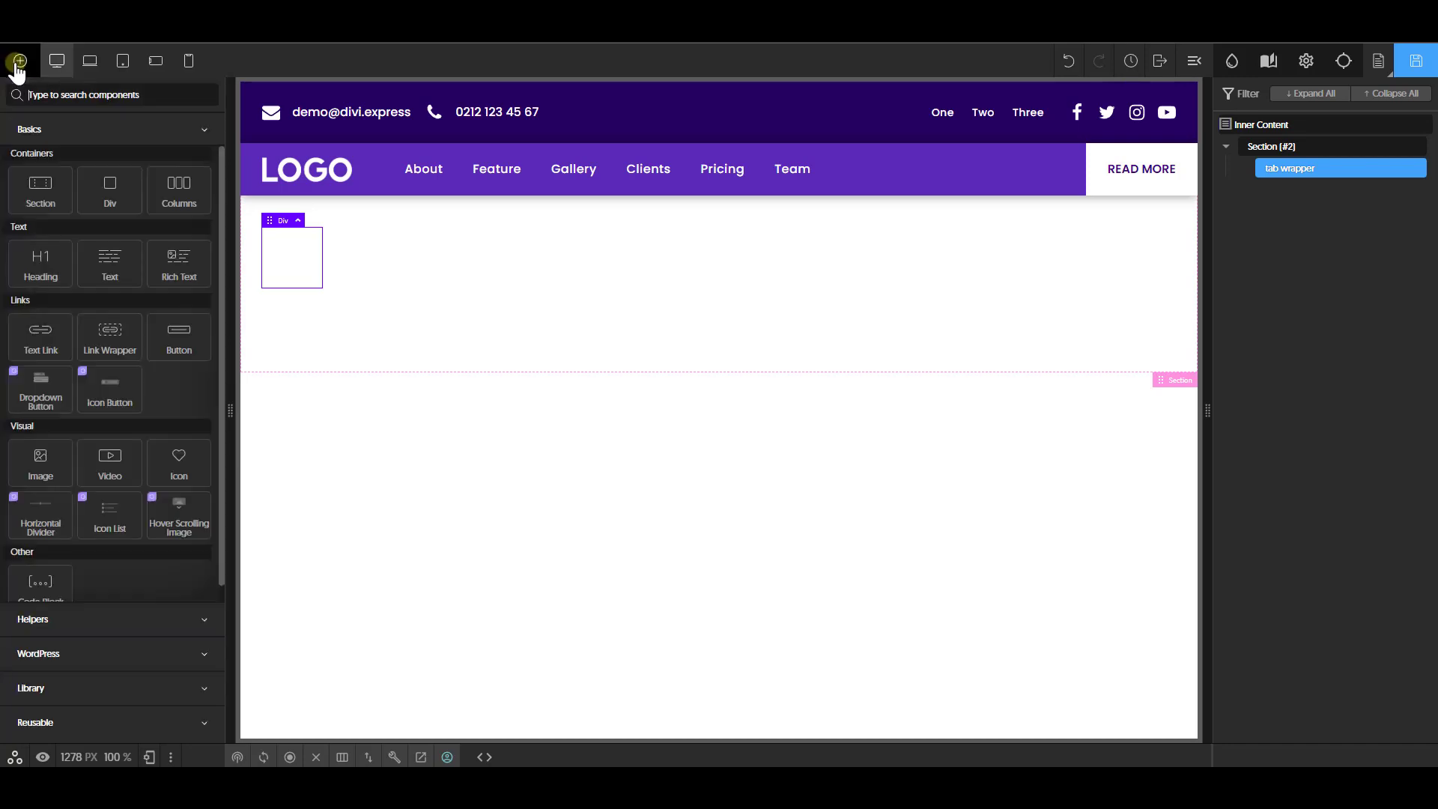
type("tab")
left_click(53, 143)
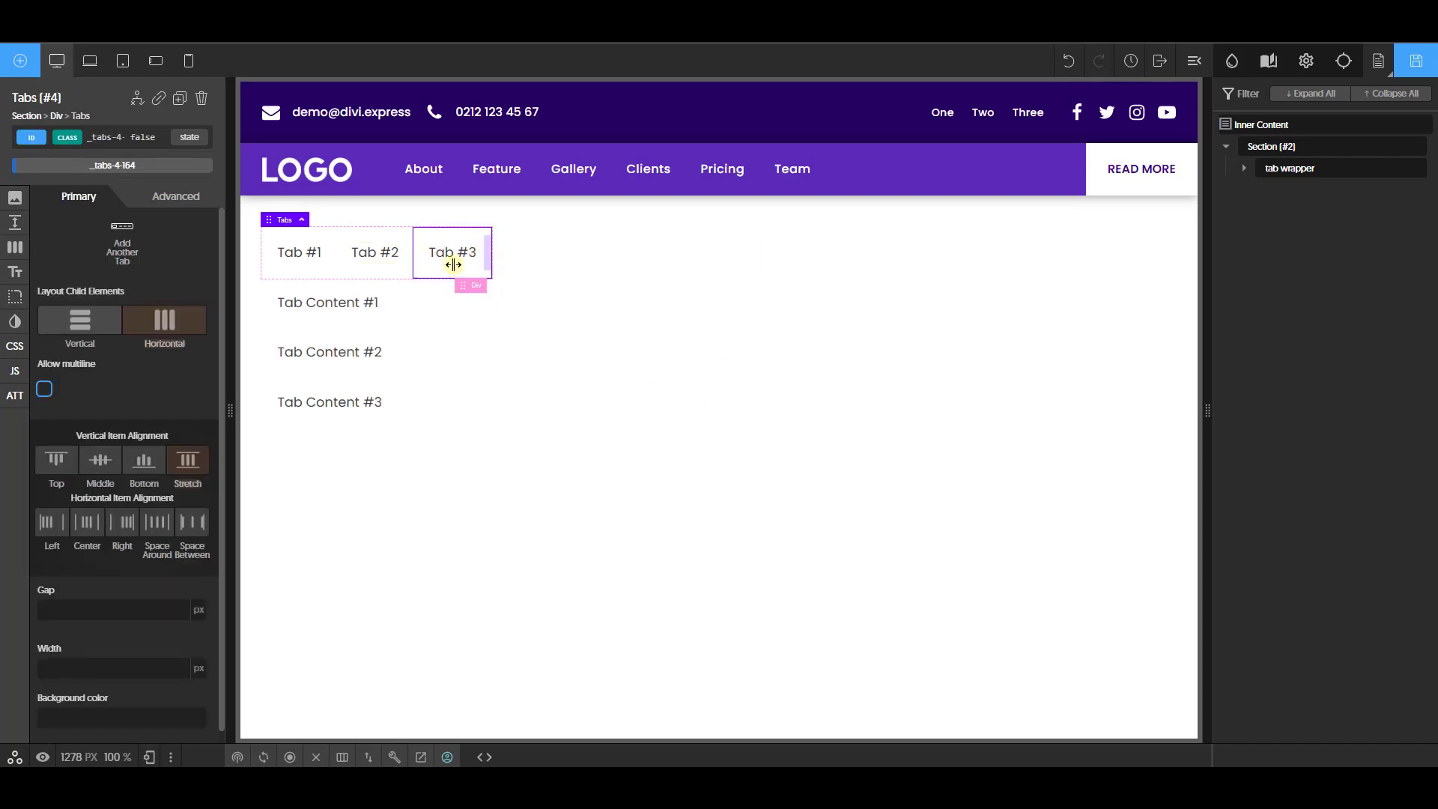
Duplicate the third tab and change the copy's text to "Tab #4"
left_click(1244, 167)
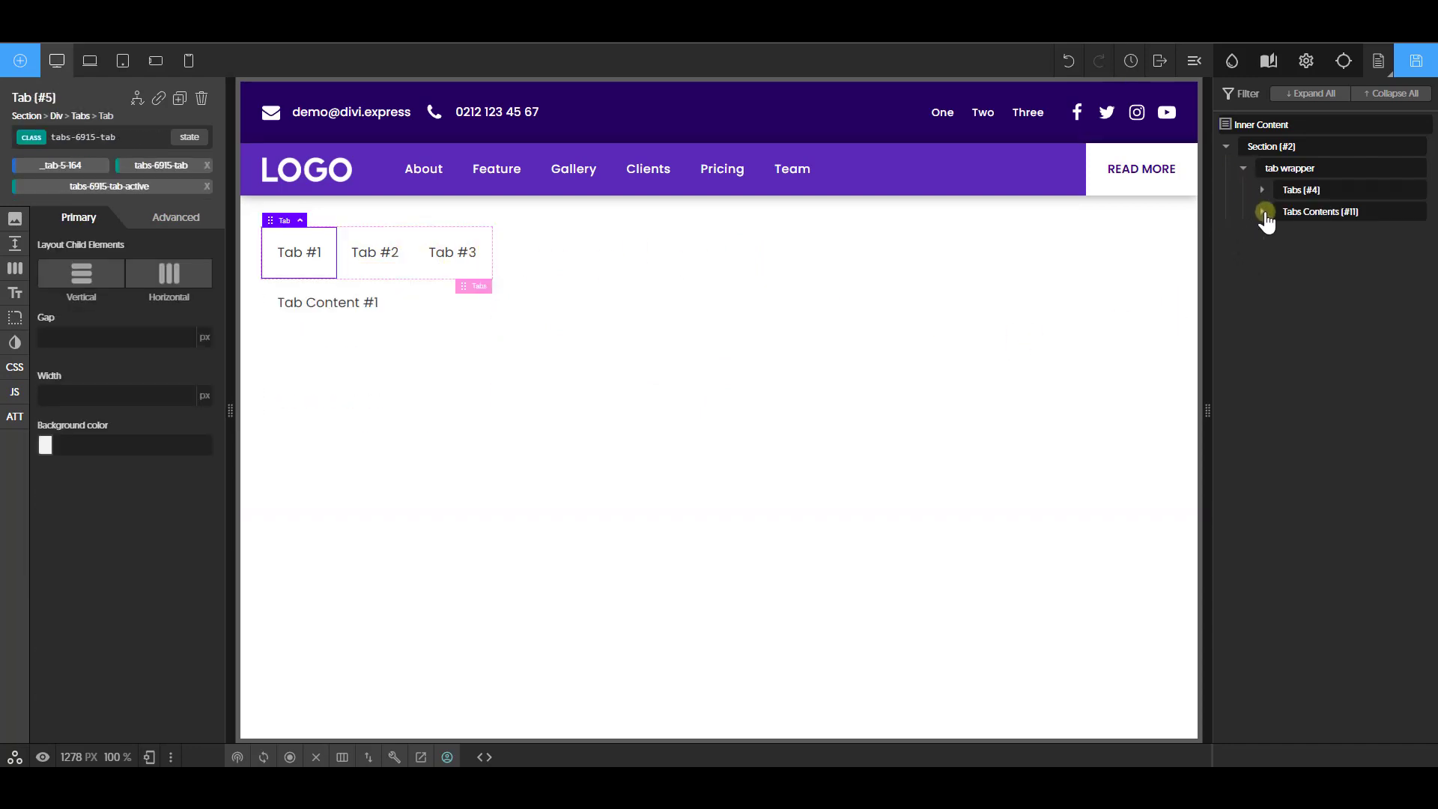
left_click(1304, 193)
left_click(1262, 189)
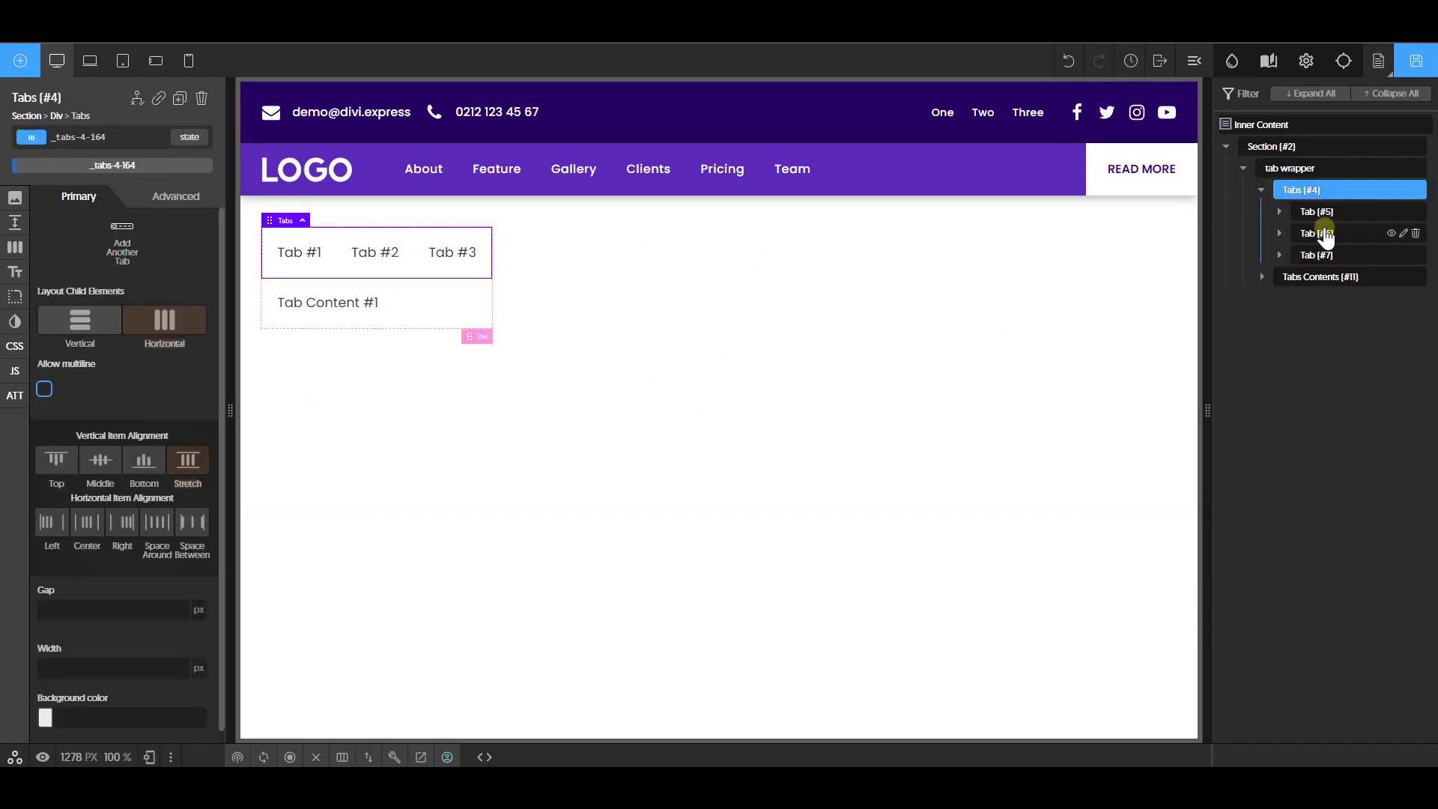
left_click(1330, 258)
left_click(180, 98)
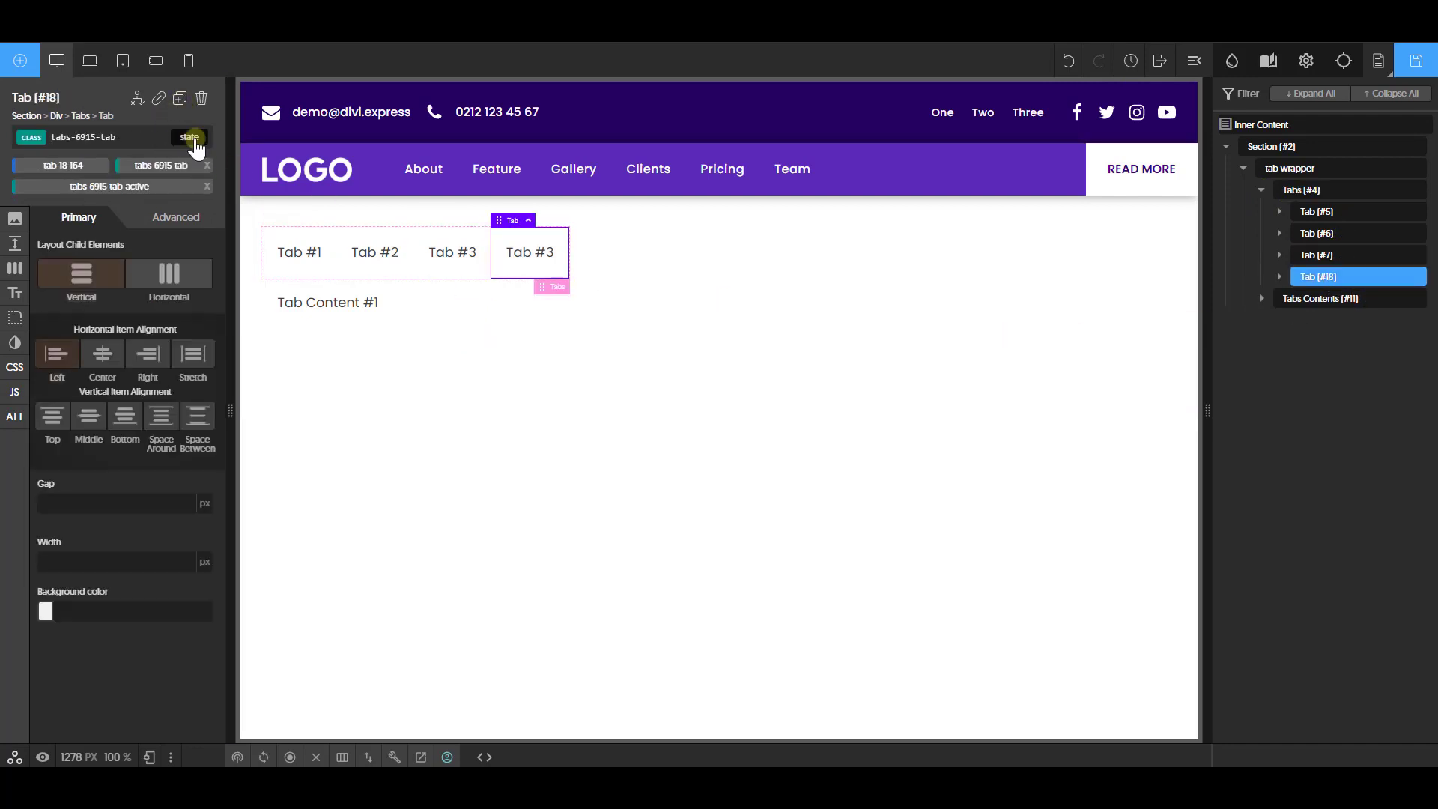
left_click(542, 247)
left_click(545, 255)
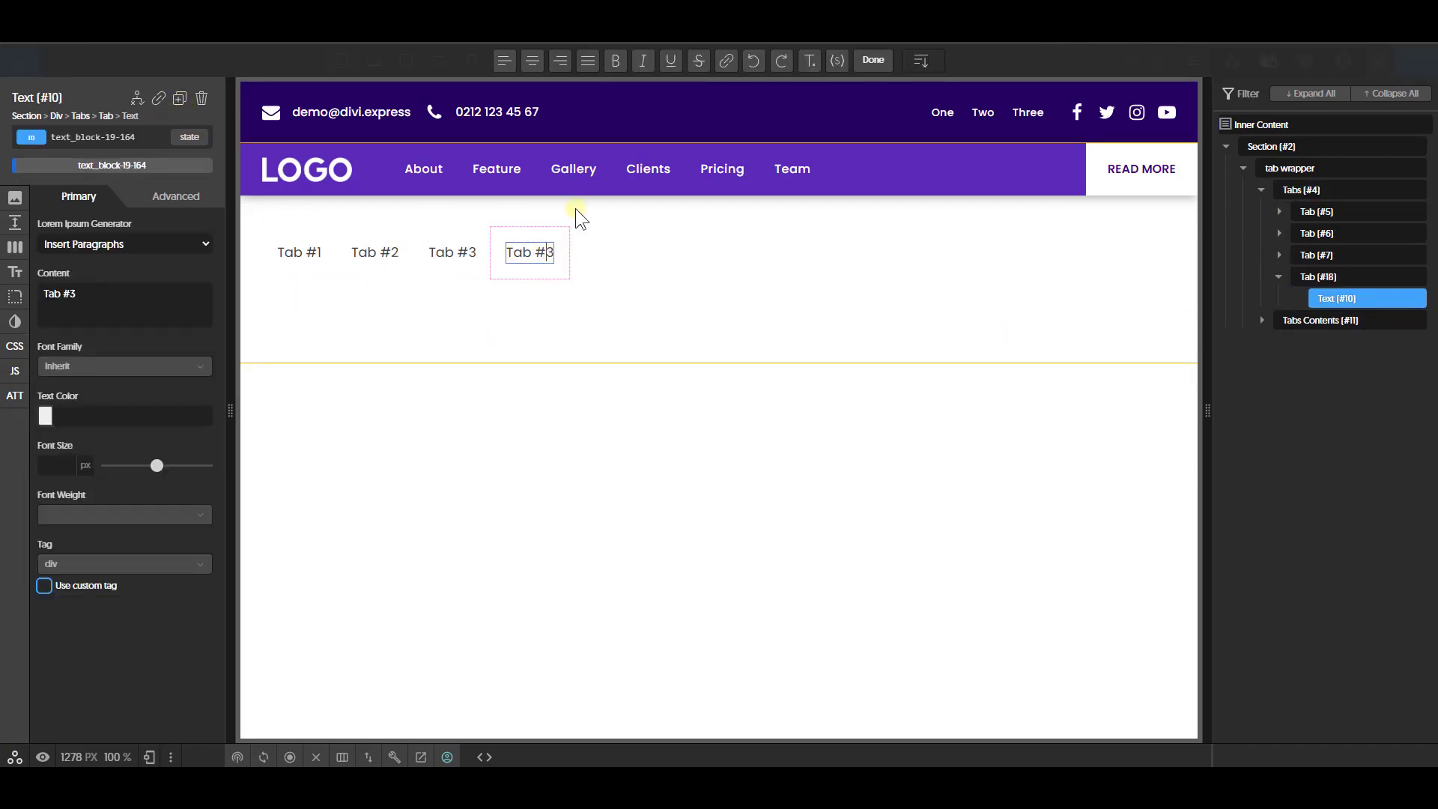
type("4")
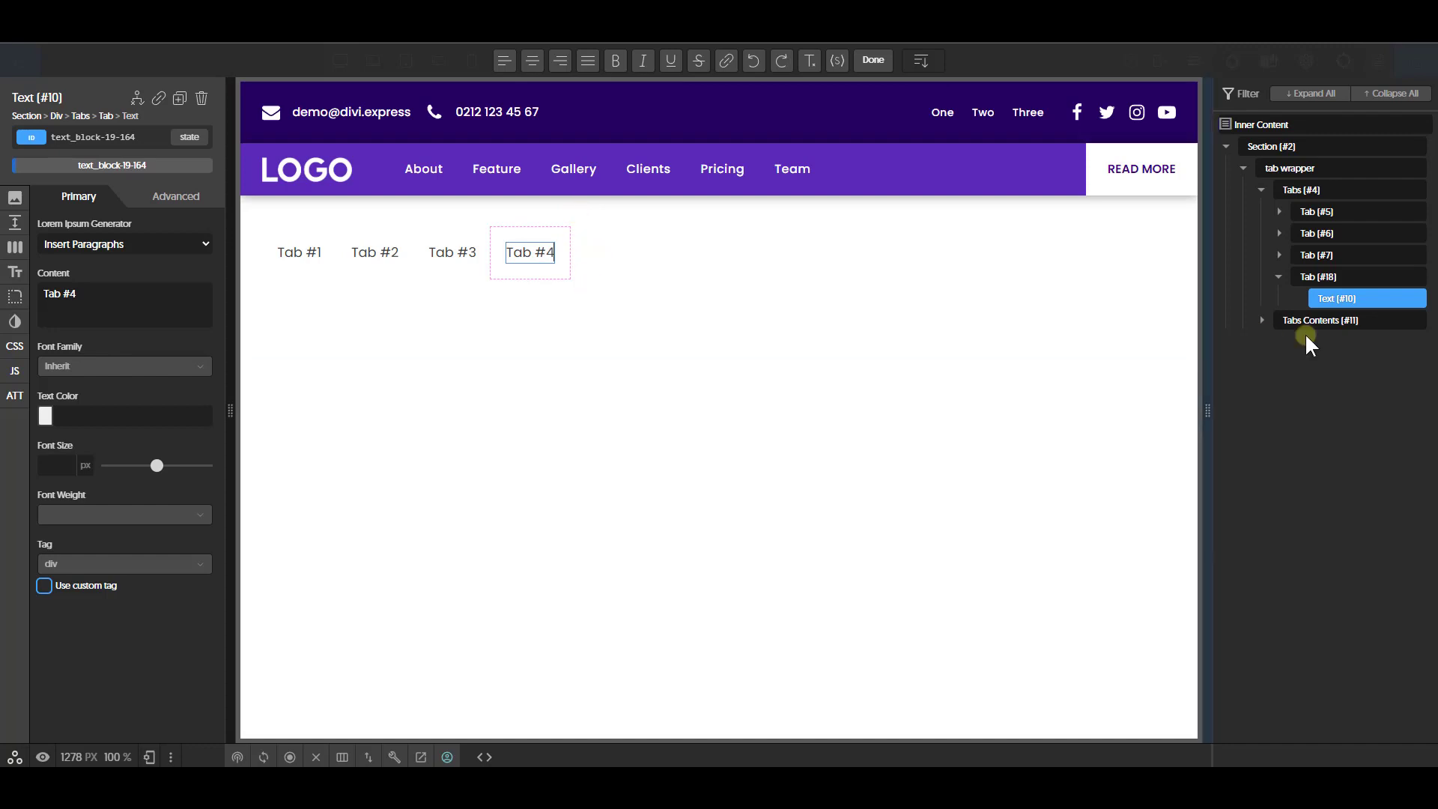
Duplicate the third tab content and change the copy's text to "Tab Content #4"
left_click(1263, 320)
left_click(1336, 387)
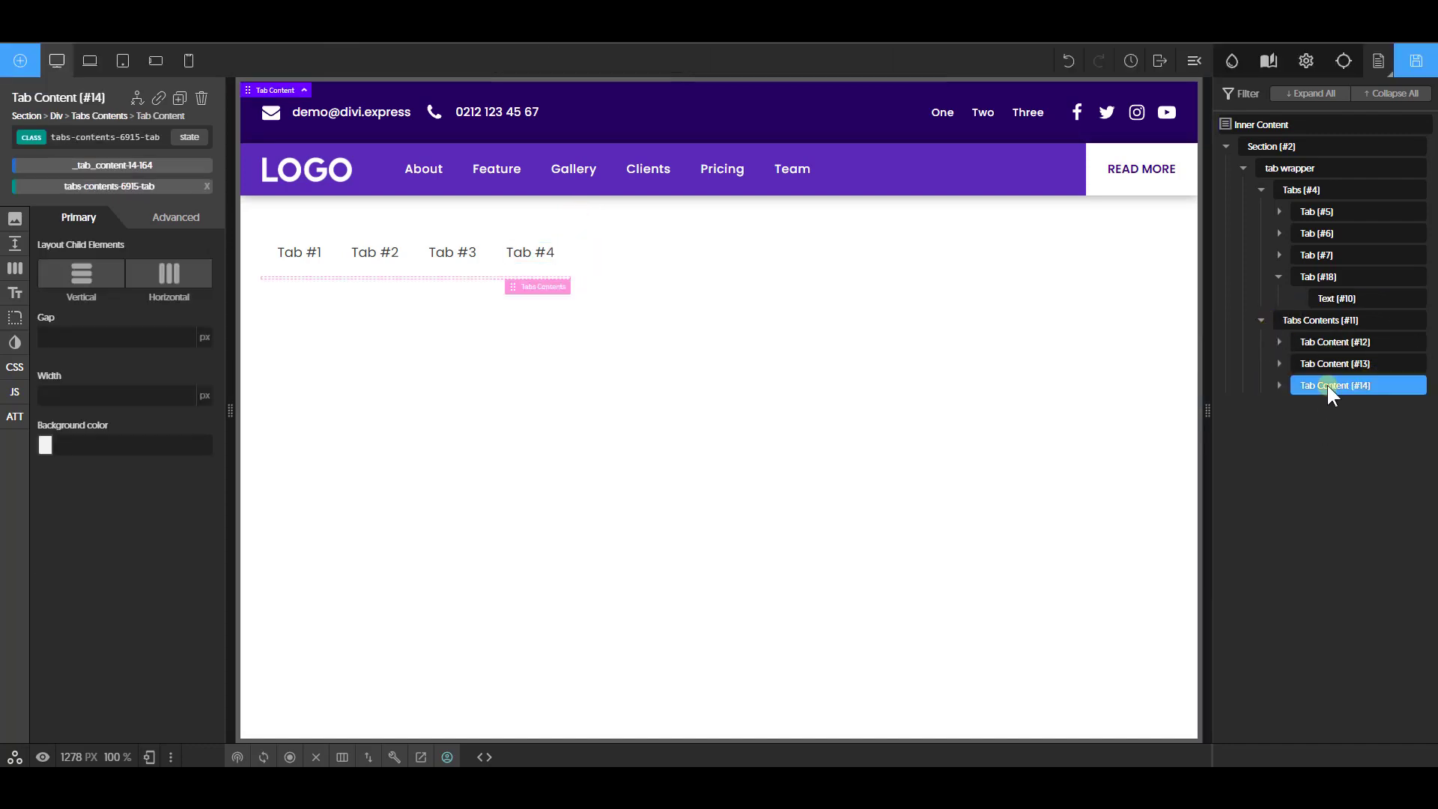
left_click(179, 98)
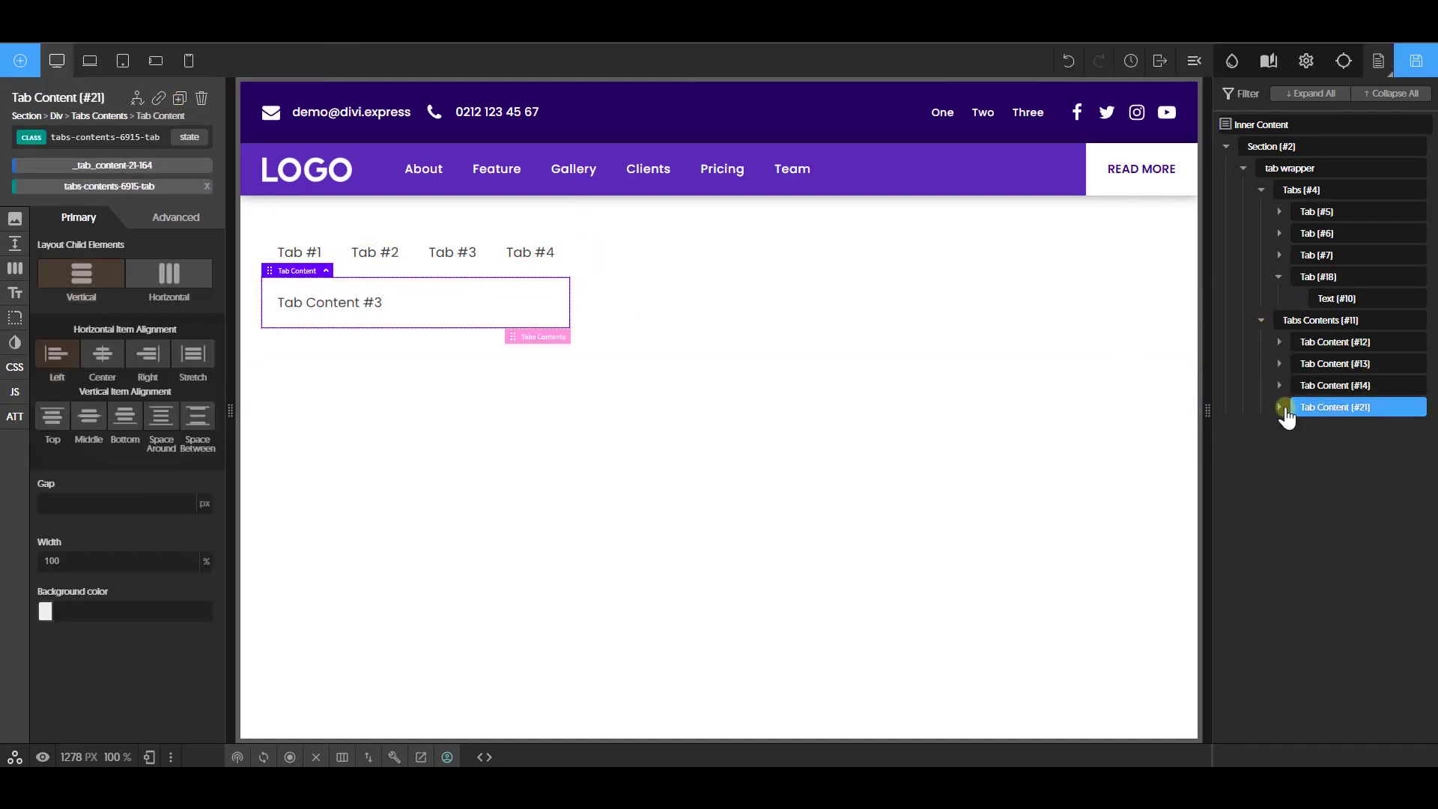
left_click(1278, 408)
left_click(1337, 430)
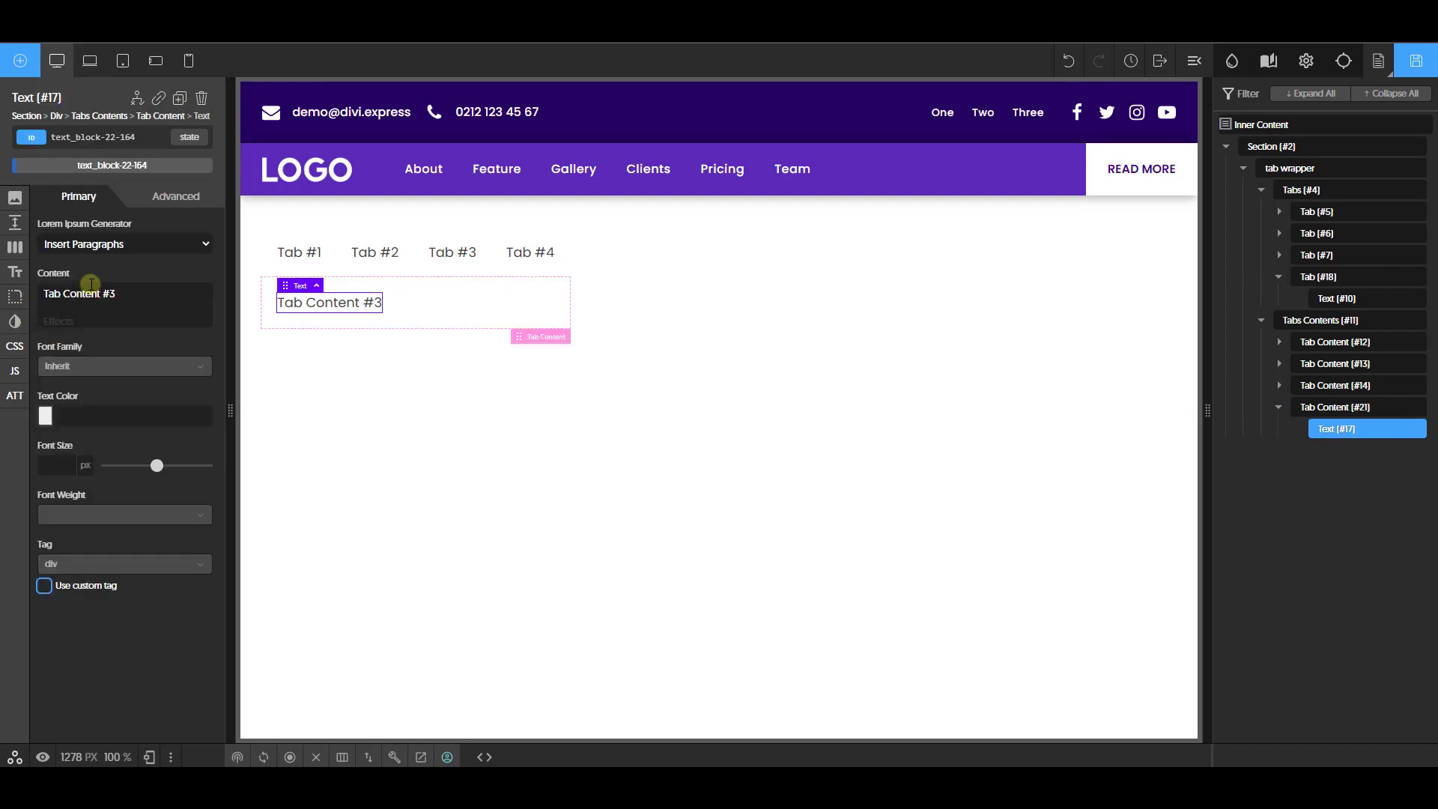
double_click(112, 293)
type("4")
Set the tab wrapper's width to 100%
left_click(1312, 168)
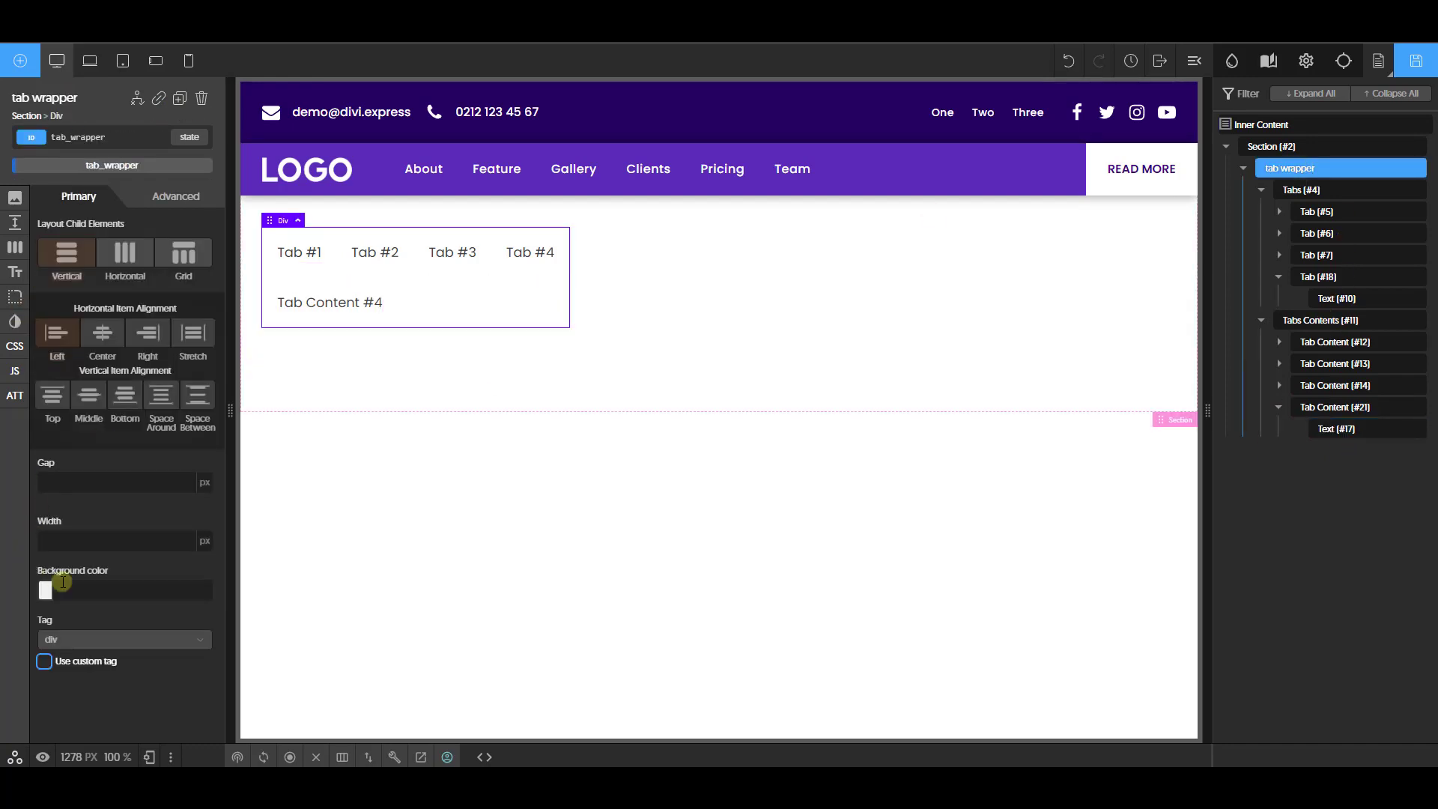
type("100")
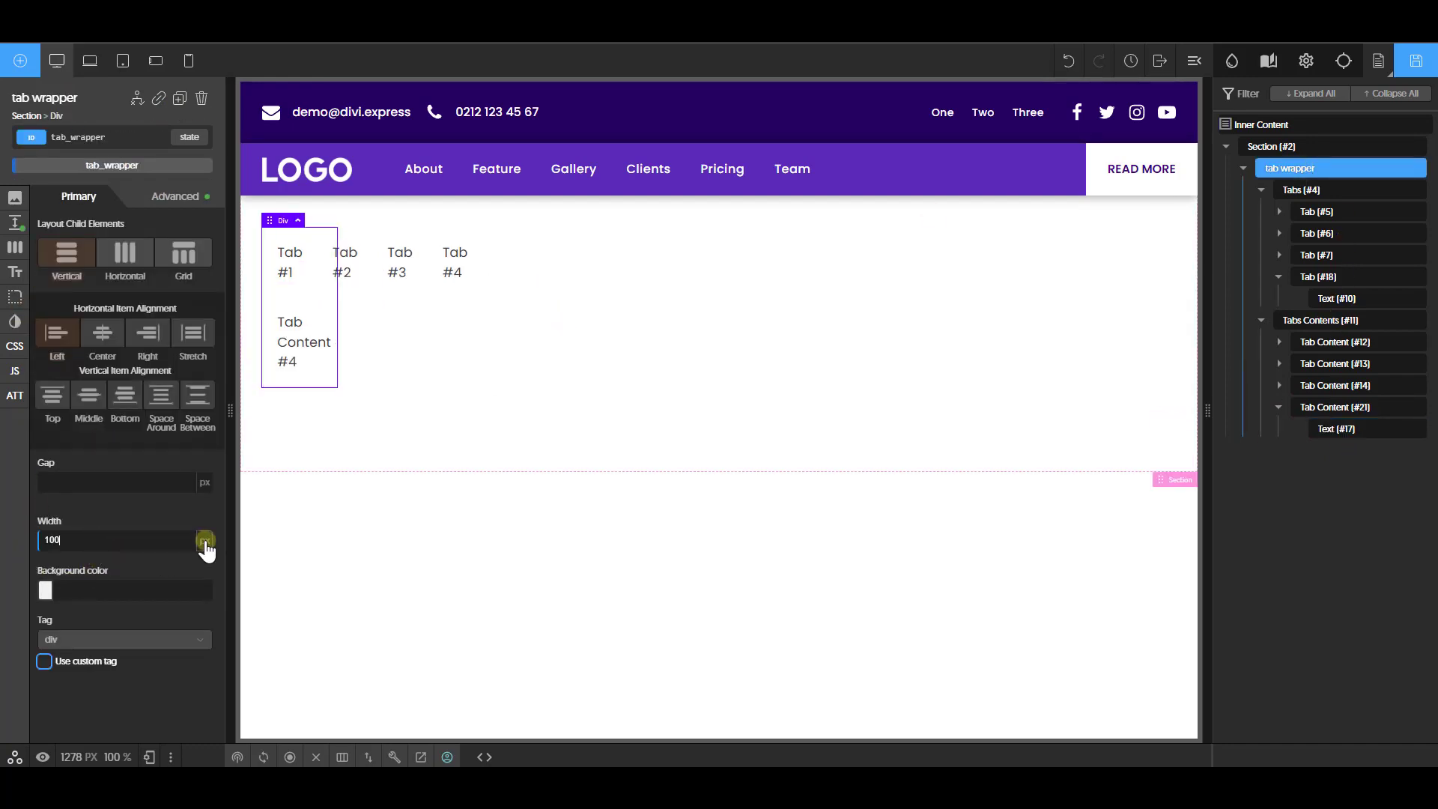
left_click(205, 540)
left_click(207, 530)
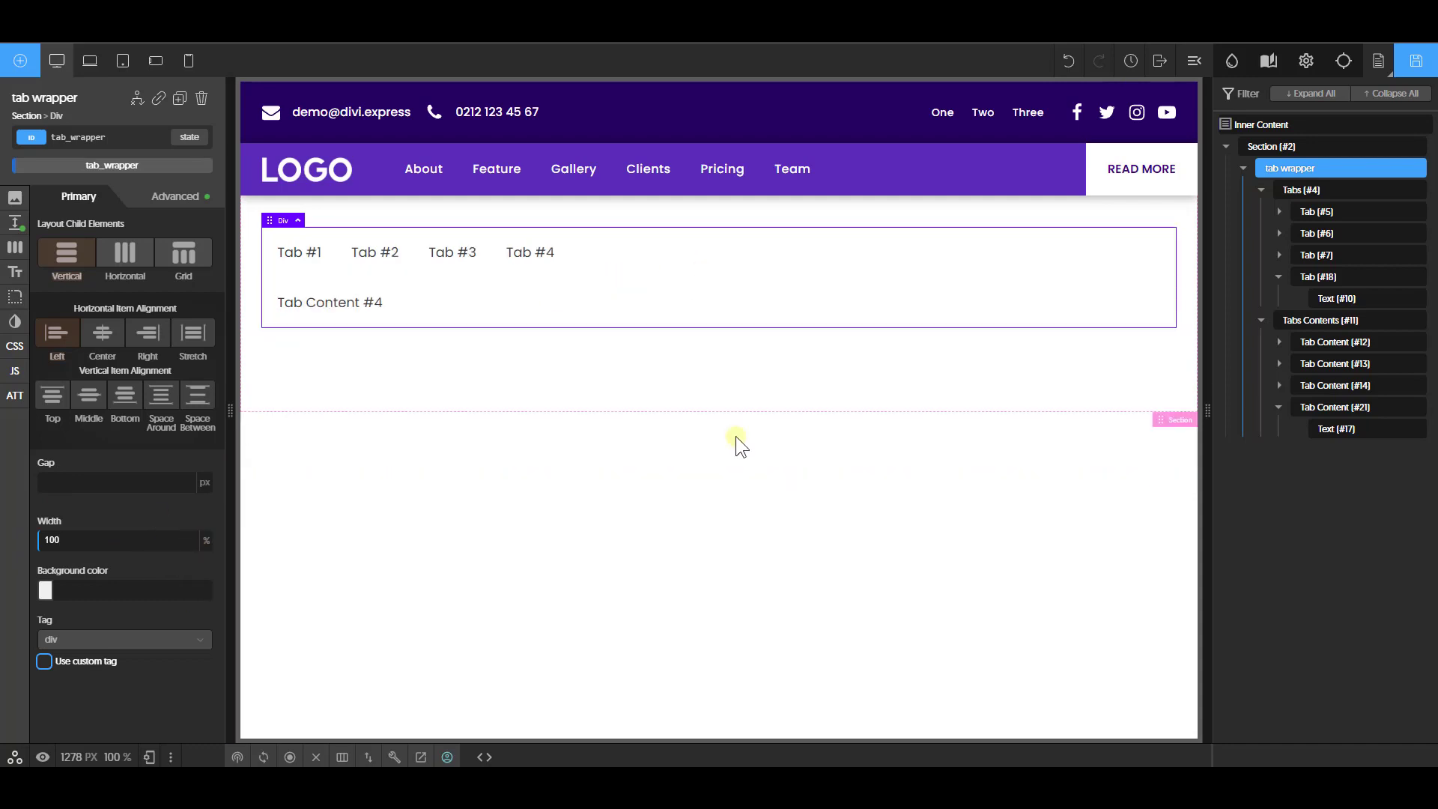
Inspect the Tabs Contents container's width and the first tab's layout options
left_click(1080, 303)
left_click(1326, 320)
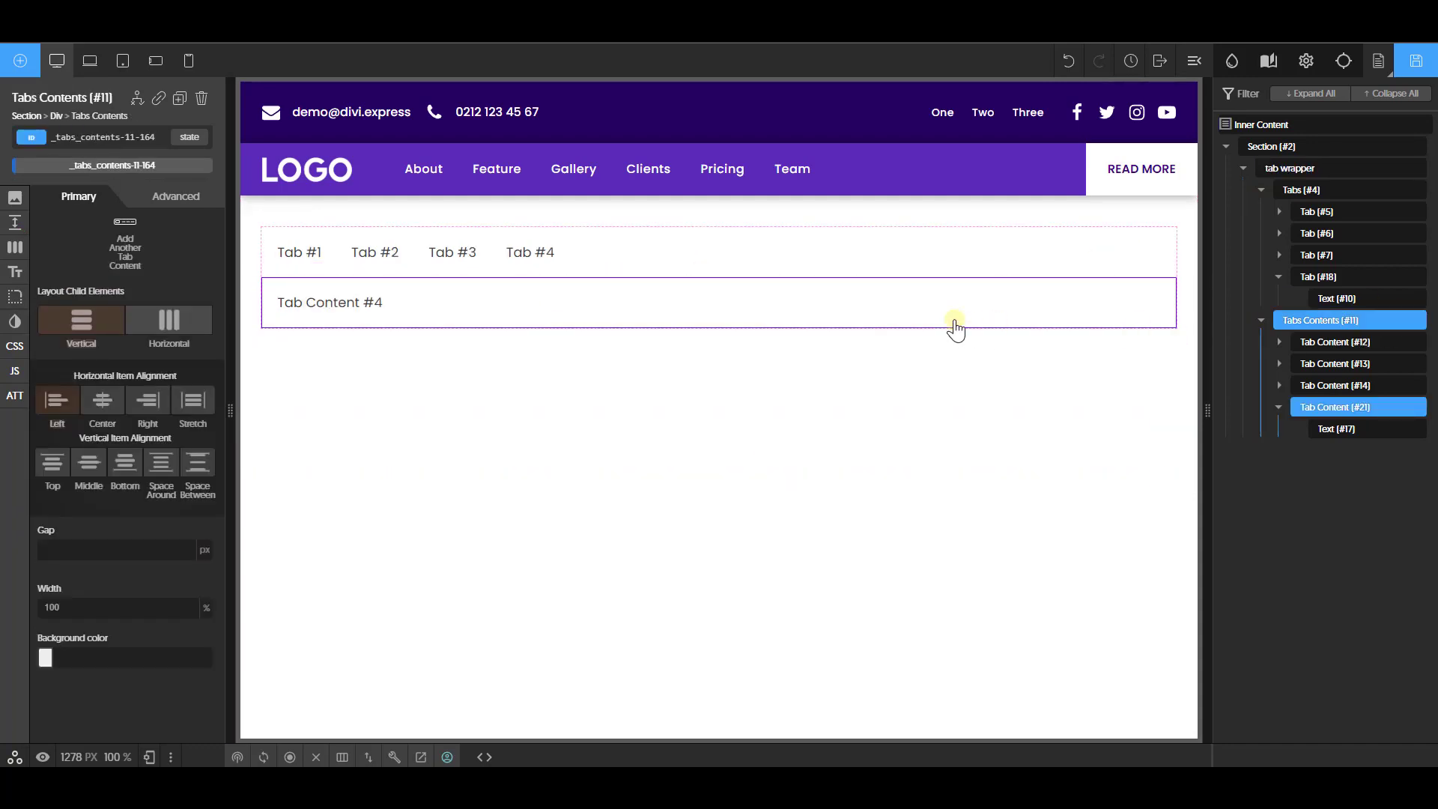
left_click(1319, 219)
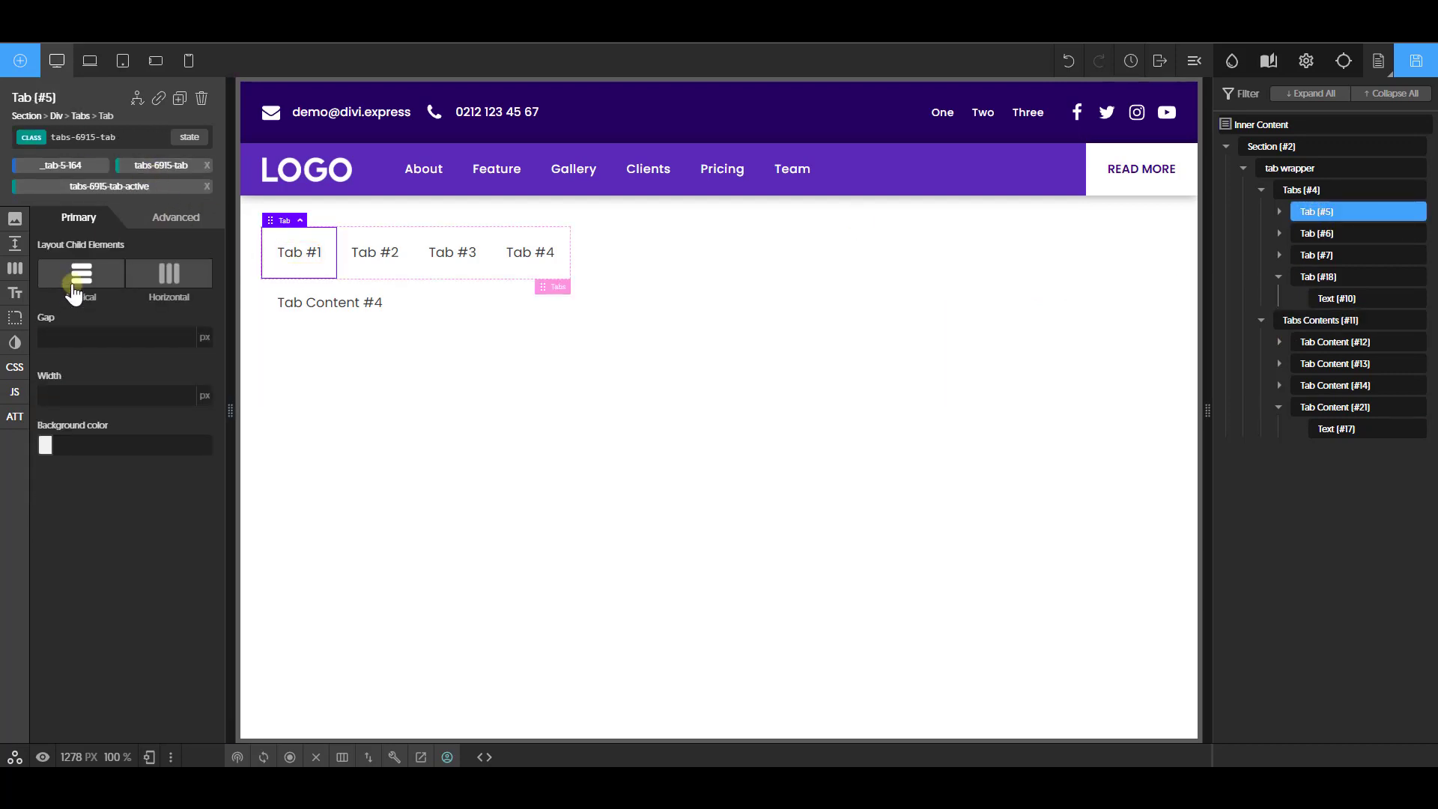
left_click(15, 268)
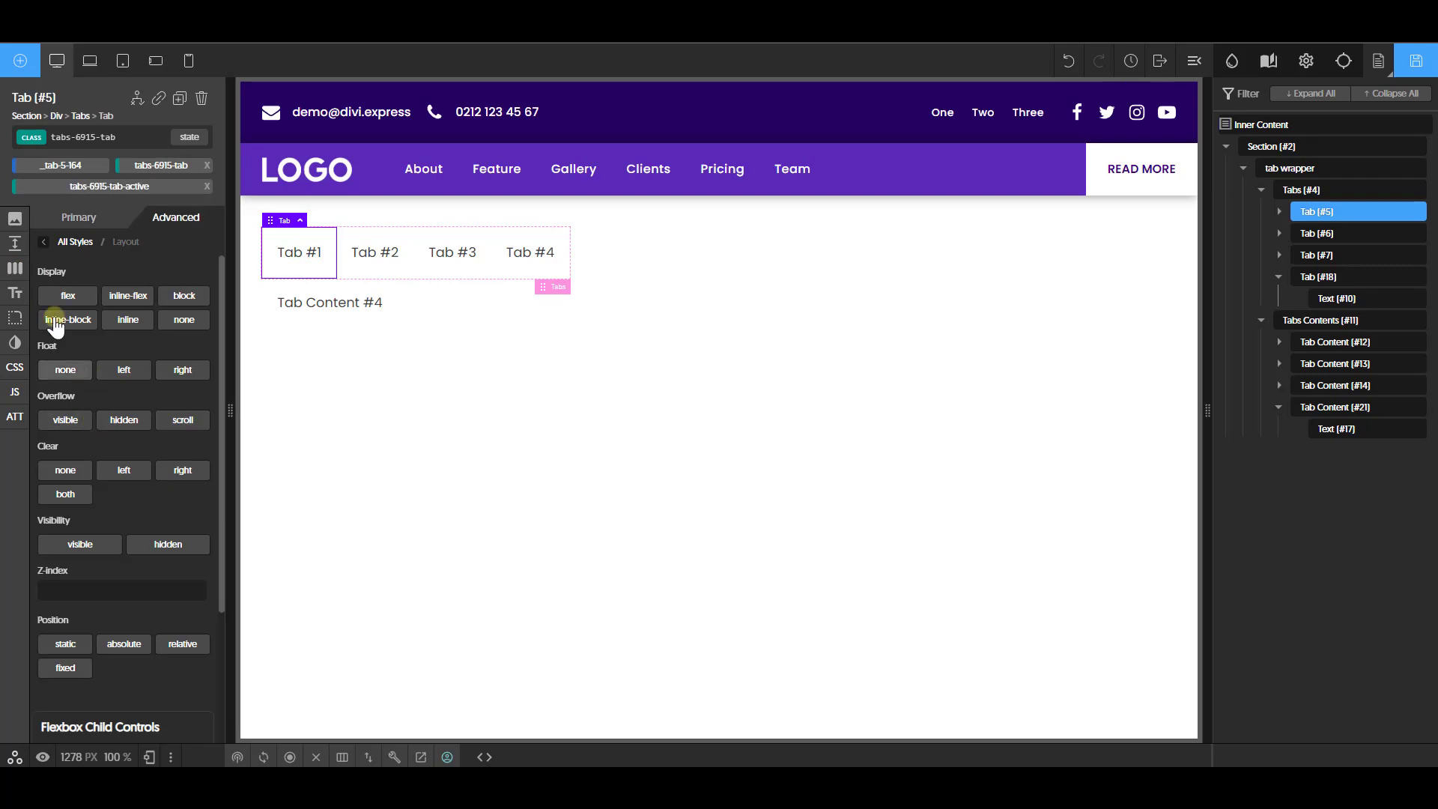
scroll(166, 437, "down", 3)
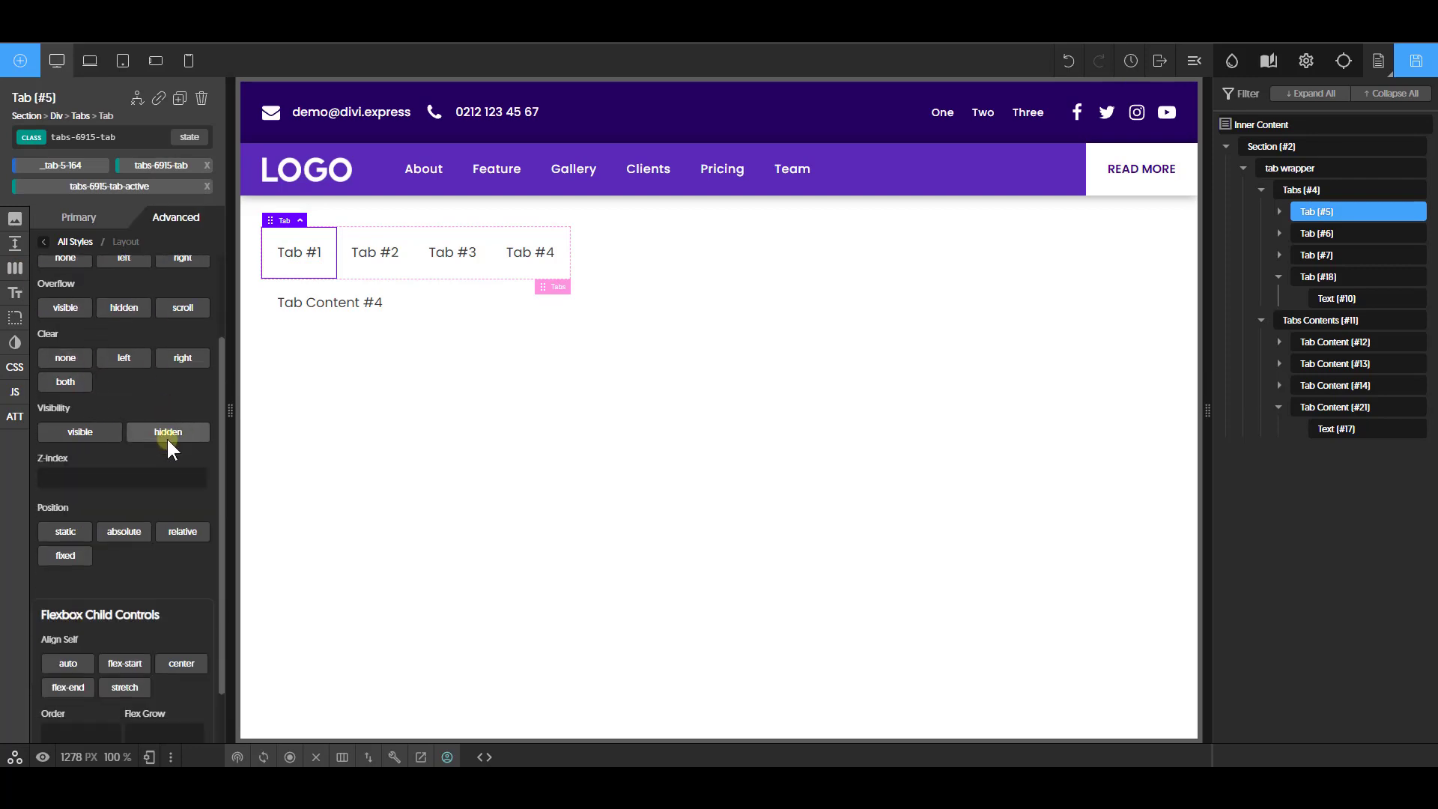
Set the width of the Tabs container to 100%
left_click(1316, 193)
left_click(15, 225)
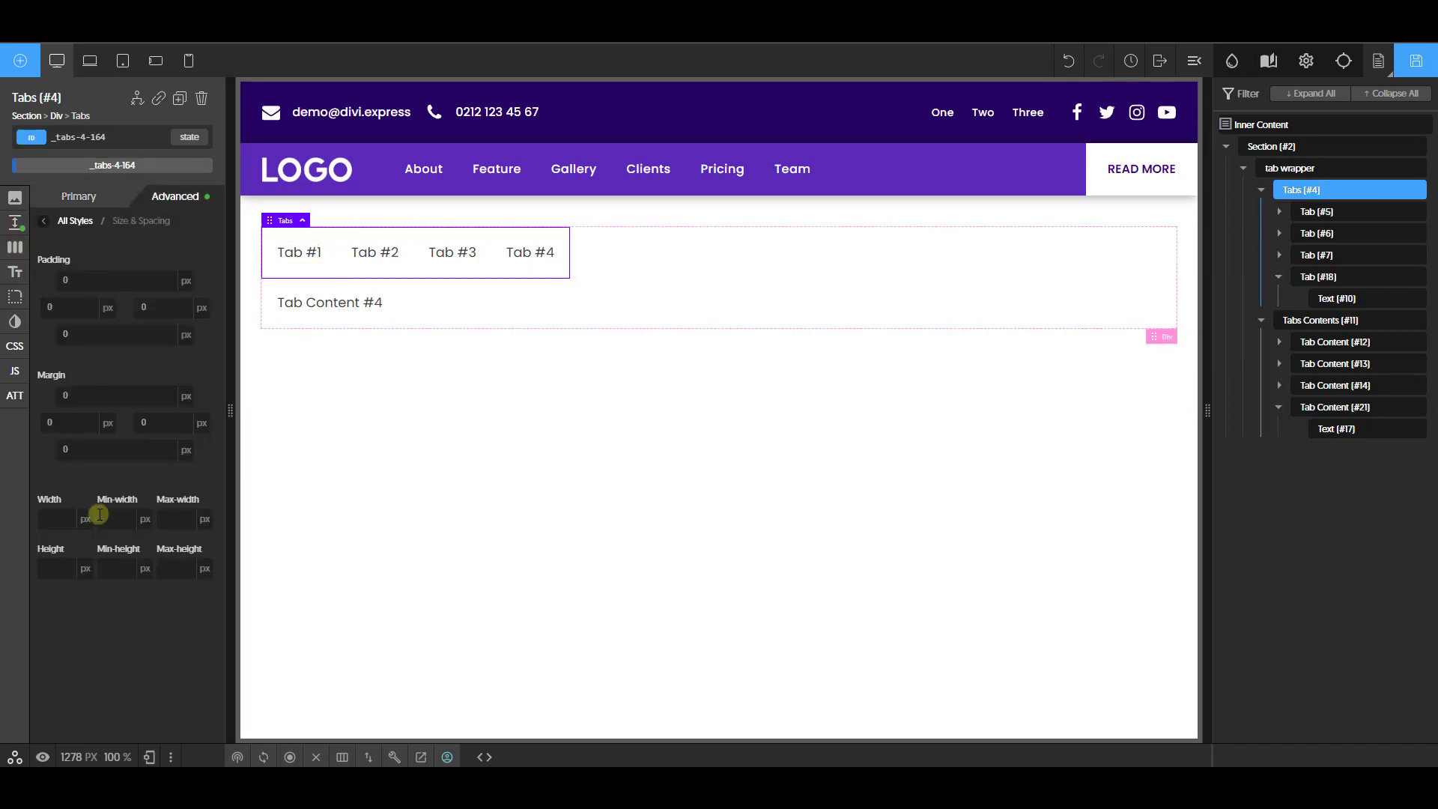
type("100")
left_click(86, 518)
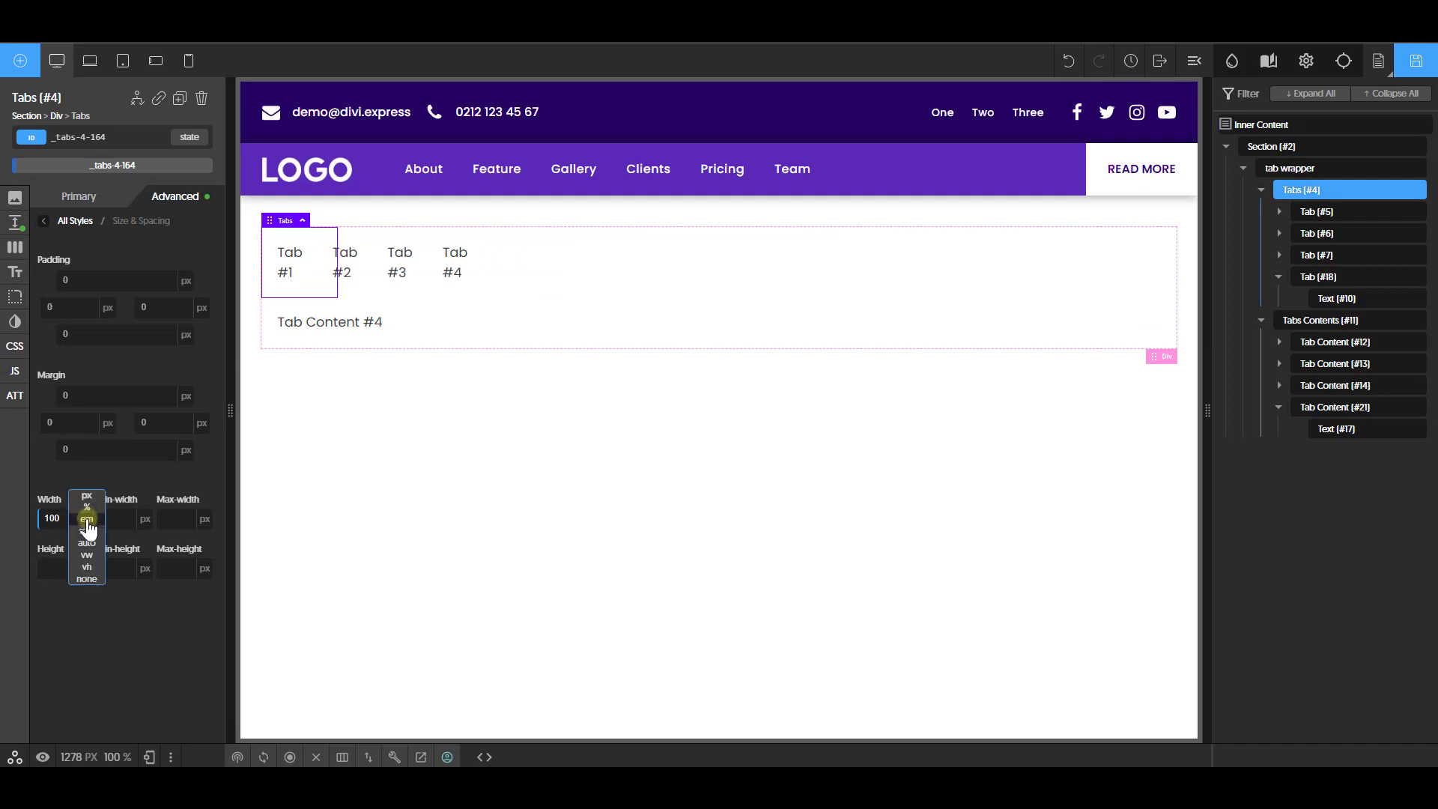
left_click(87, 504)
Clear the width value of the Tabs Contents container
left_click(1038, 314)
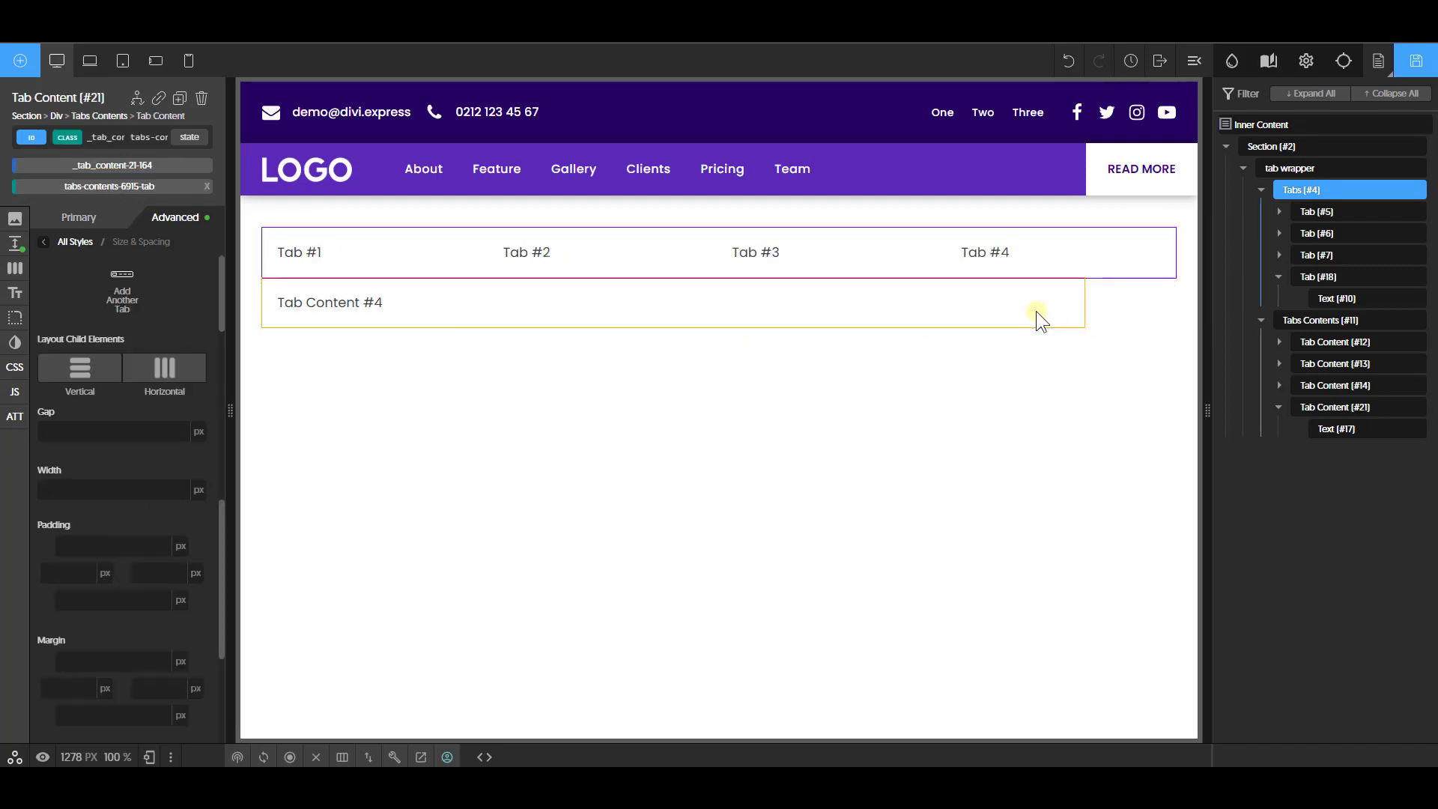
left_click(1318, 321)
double_click(88, 606)
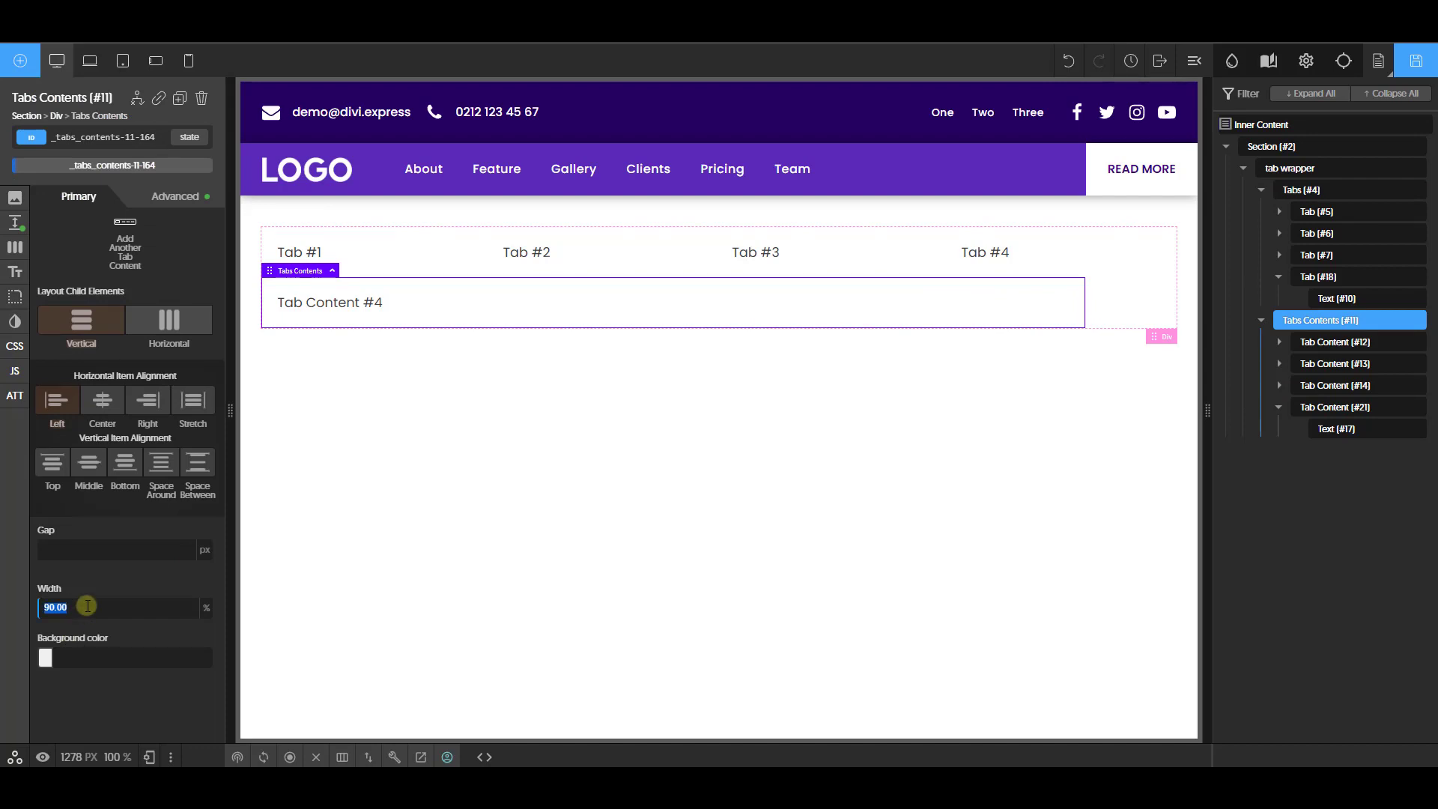
key("BackSpace")
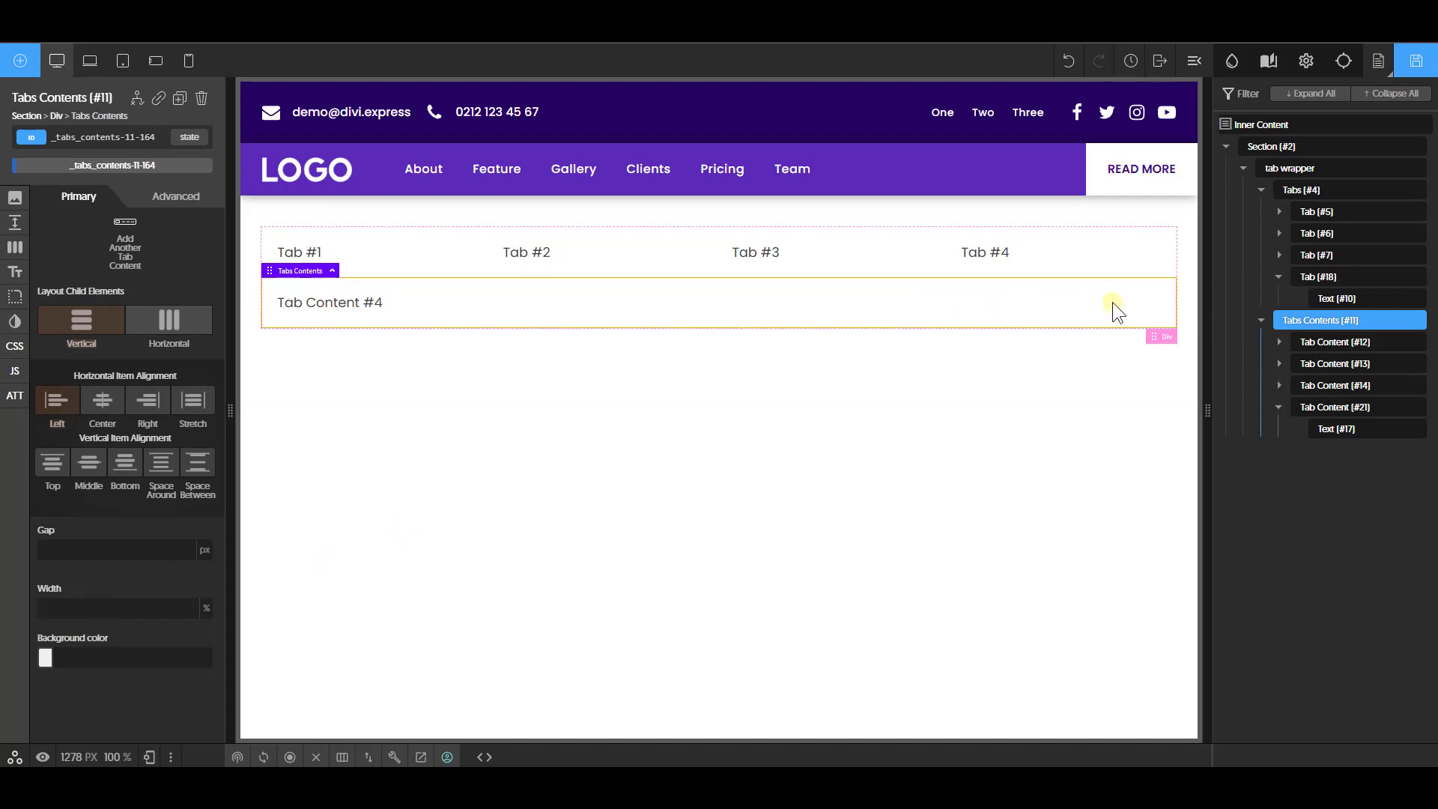
Set the first tab content's min-height to 500 px on its own ID
left_click(1325, 342)
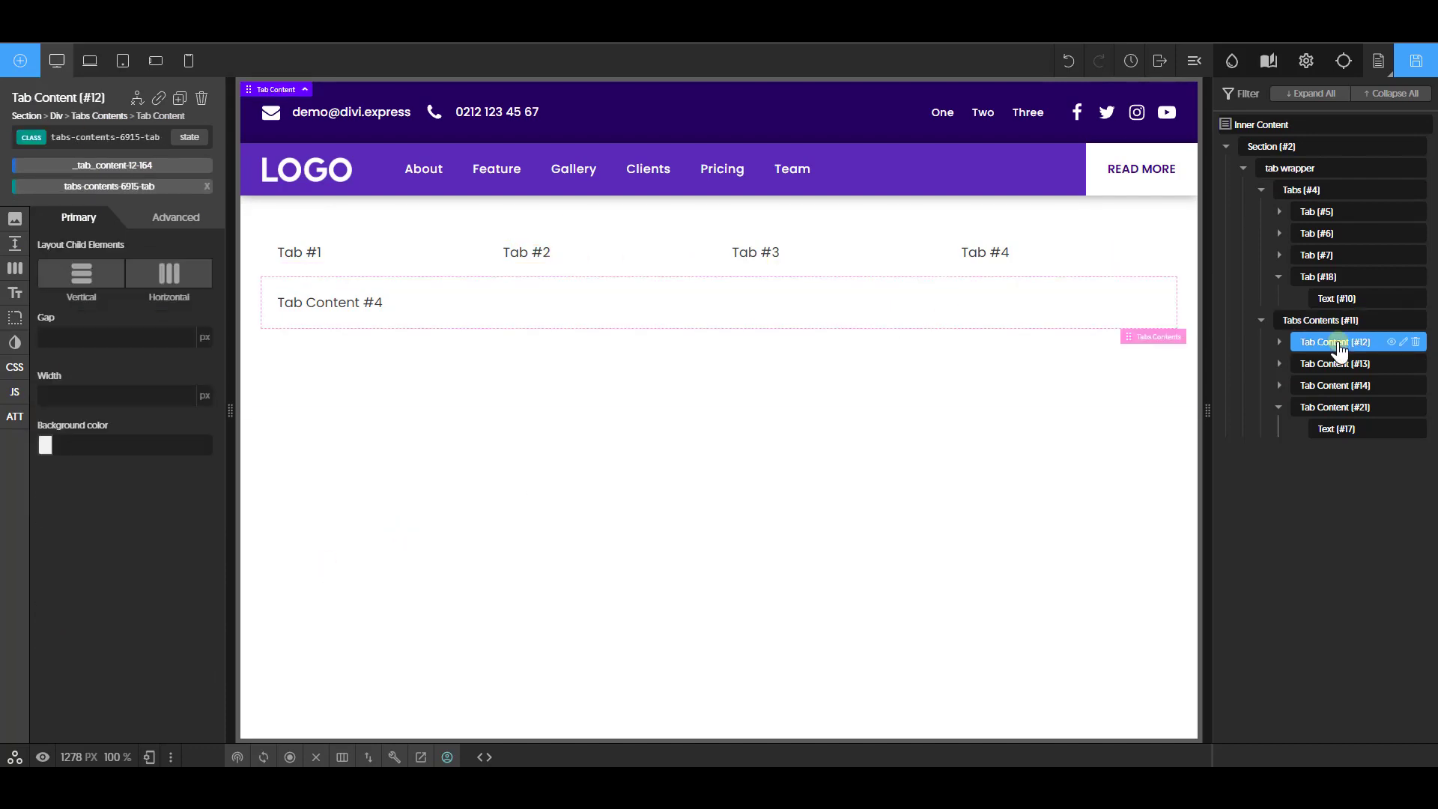
left_click(97, 168)
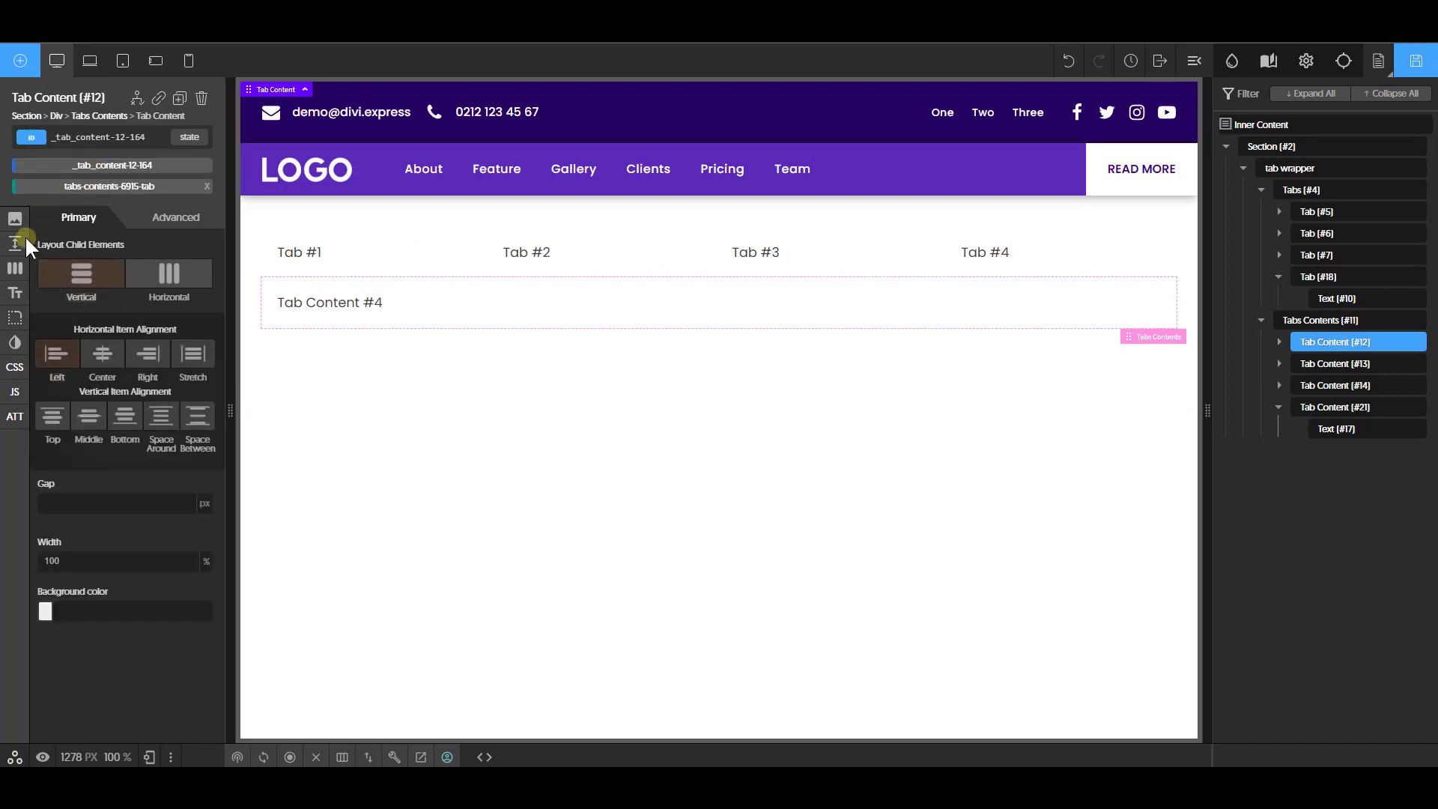
left_click(15, 243)
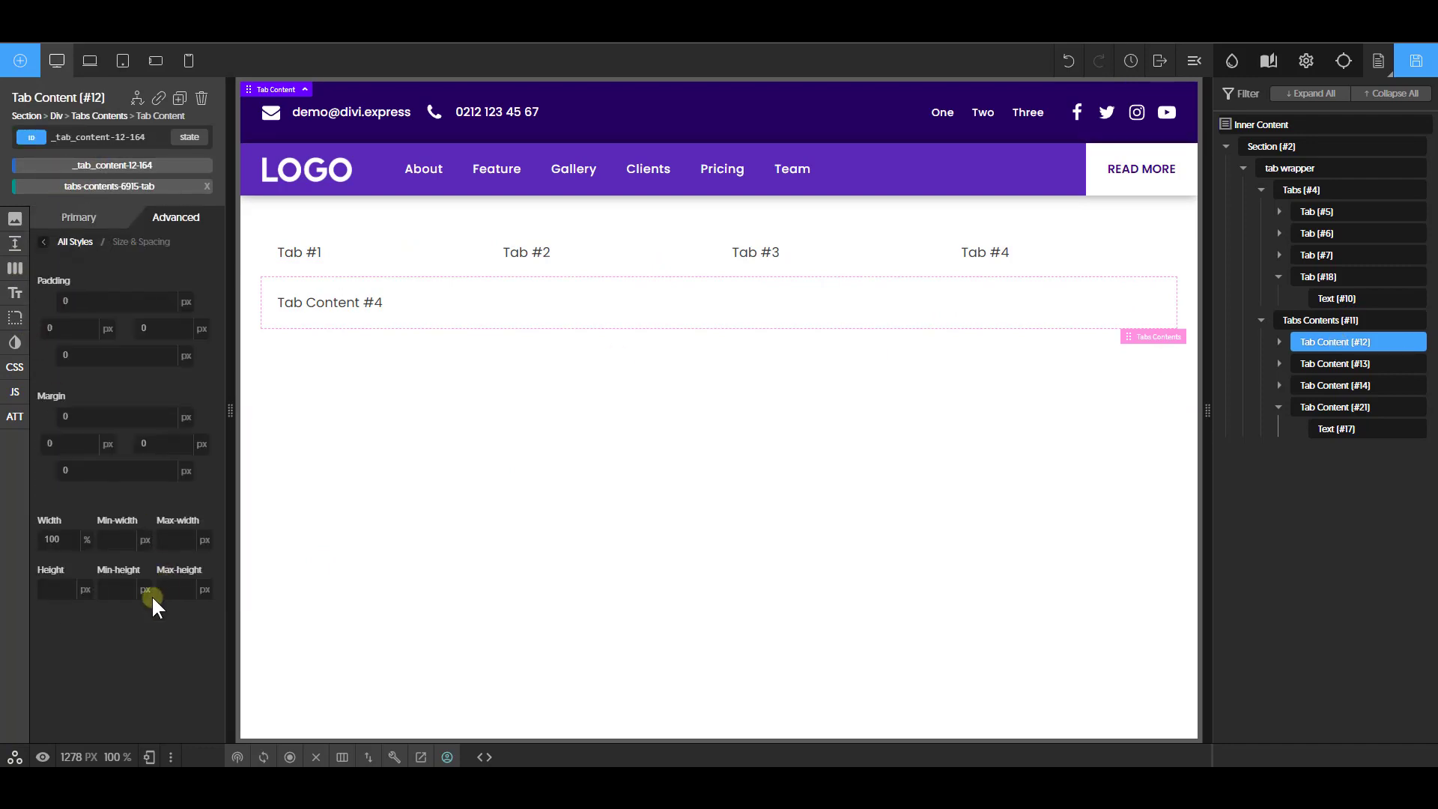
left_click(114, 591)
type("500")
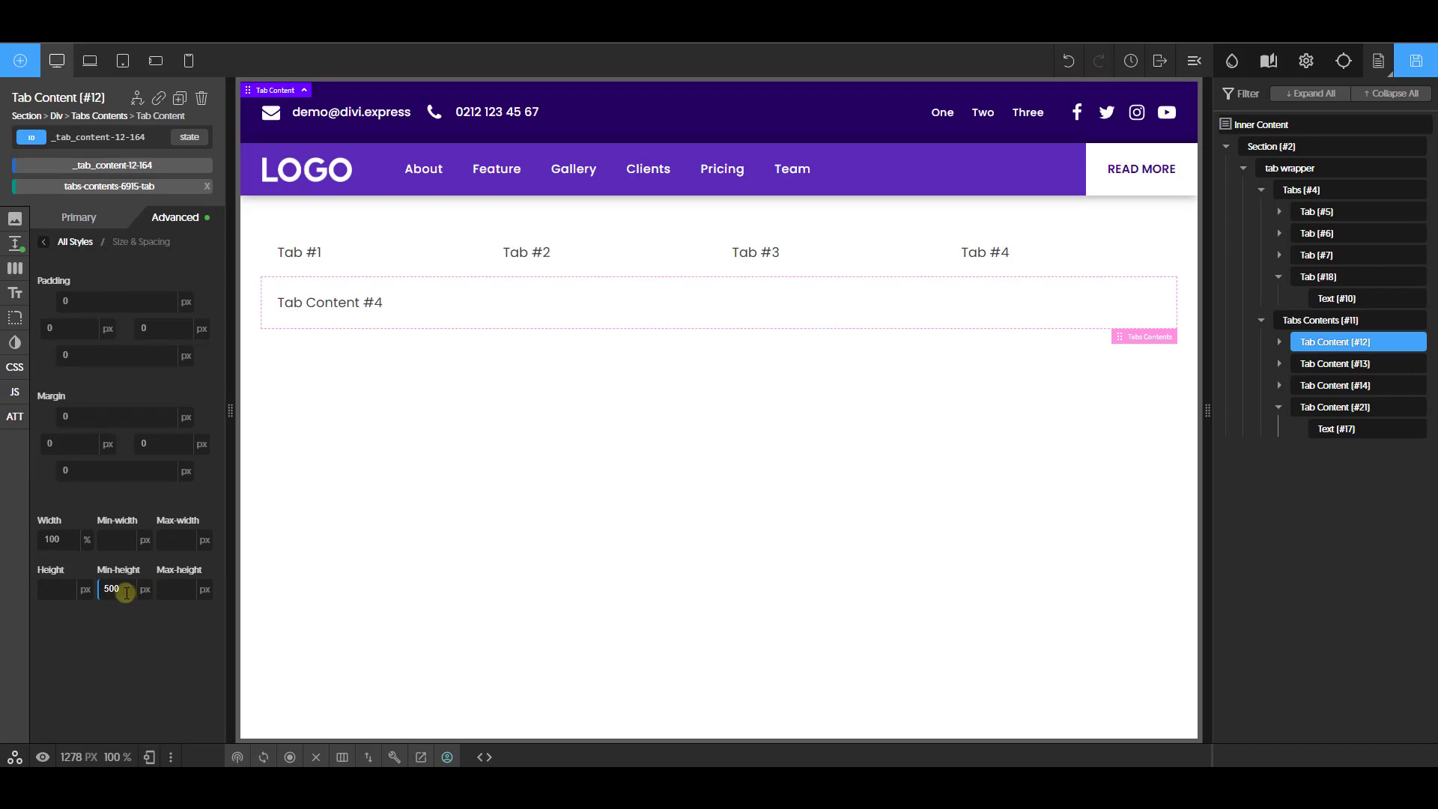
Set the min-height to 500 px on the shared tab content class, tabs-contents-6915-tab
left_click(127, 187)
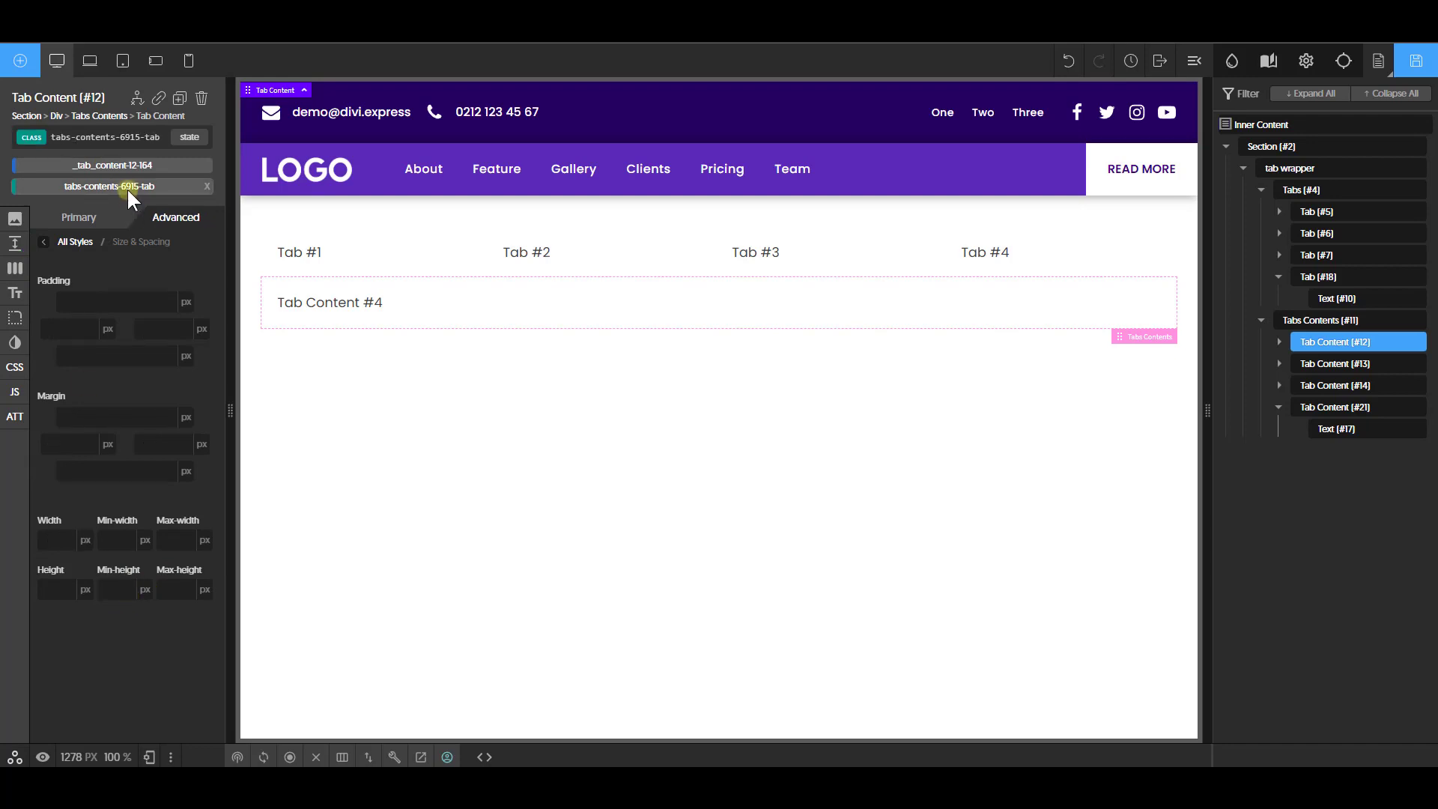
left_click(117, 587)
type("500")
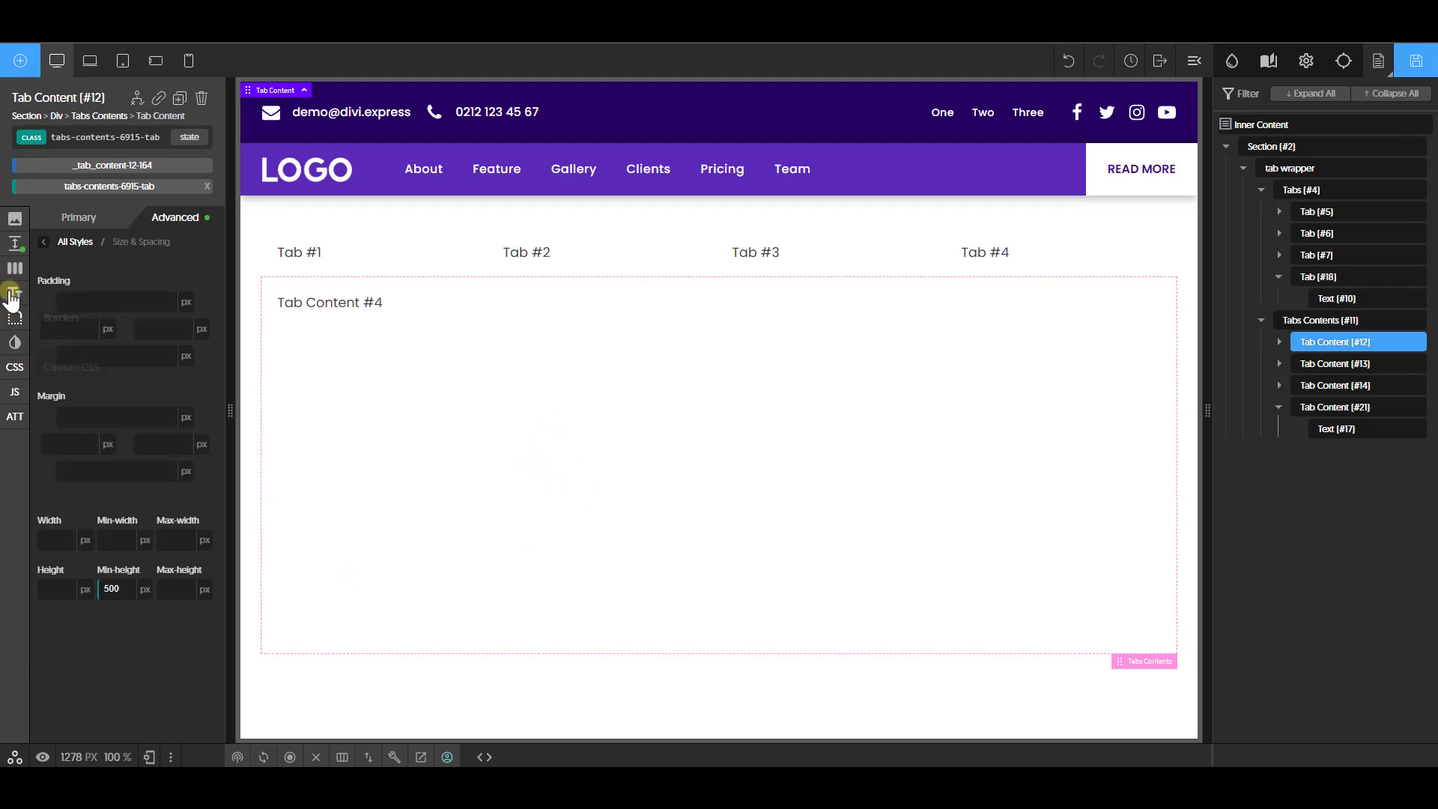
Give the shared tab content class a dark purple background colour, #250563
left_click(15, 219)
left_click(45, 370)
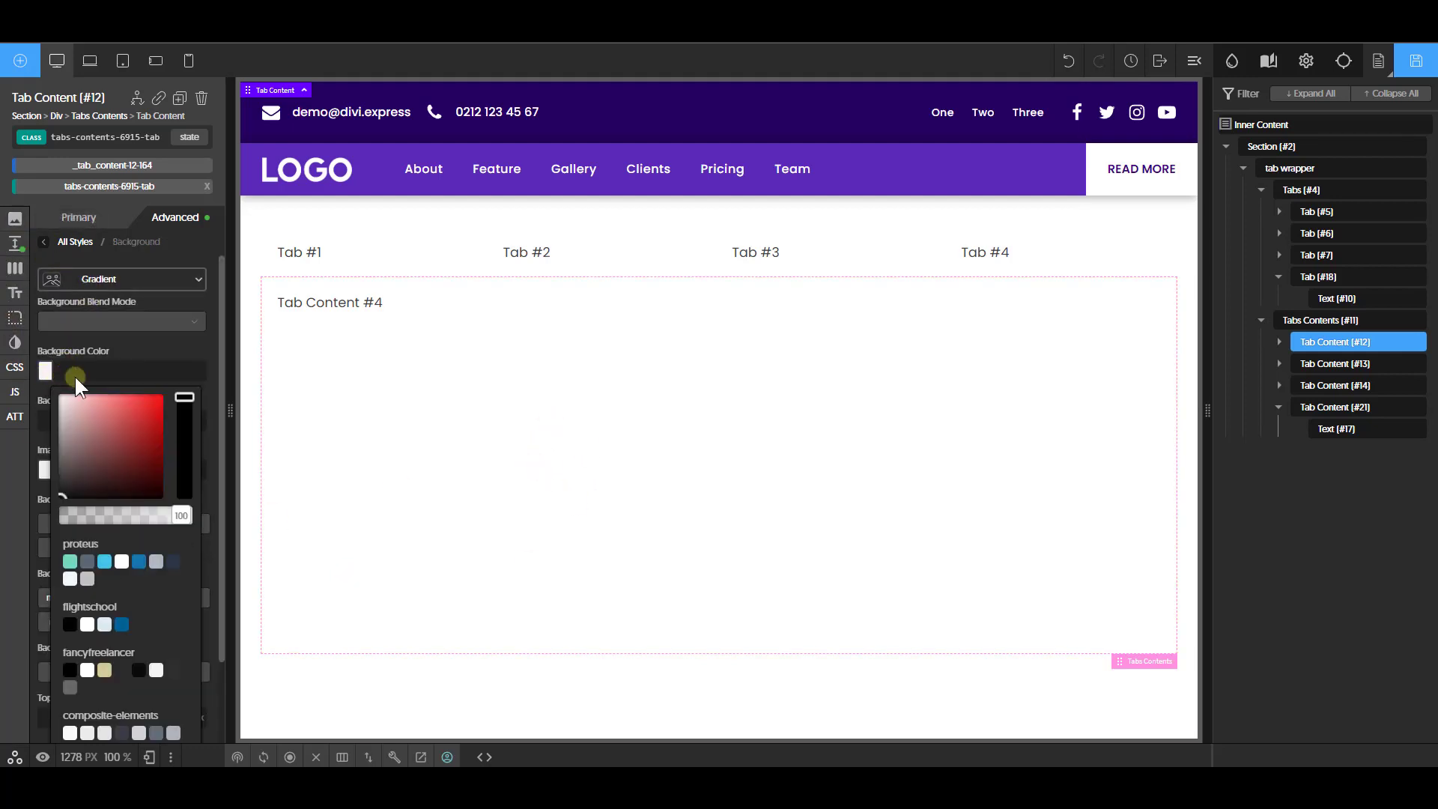
mouse_move(142, 438)
left_mouse_down()
mouse_move(170, 429)
mouse_move(149, 394)
mouse_move(157, 459)
left_mouse_up()
left_click(185, 465)
left_click(185, 471)
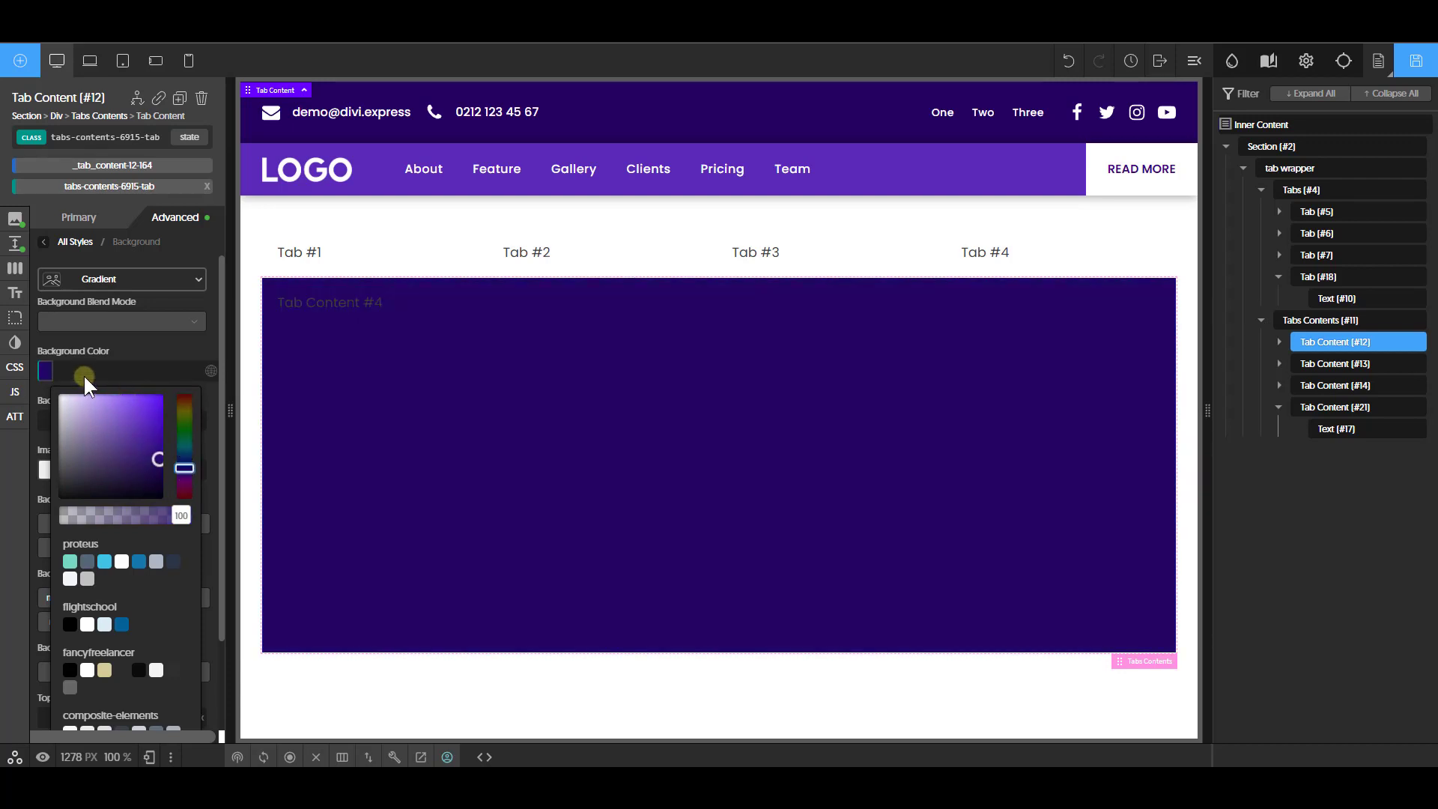
Save the tab content's background colour to Global Colors under the name "purple"
scroll(146, 524, "down", 3)
scroll(134, 509, "up", 2)
scroll(112, 411, "up", 1)
left_click(95, 347)
left_click(195, 370)
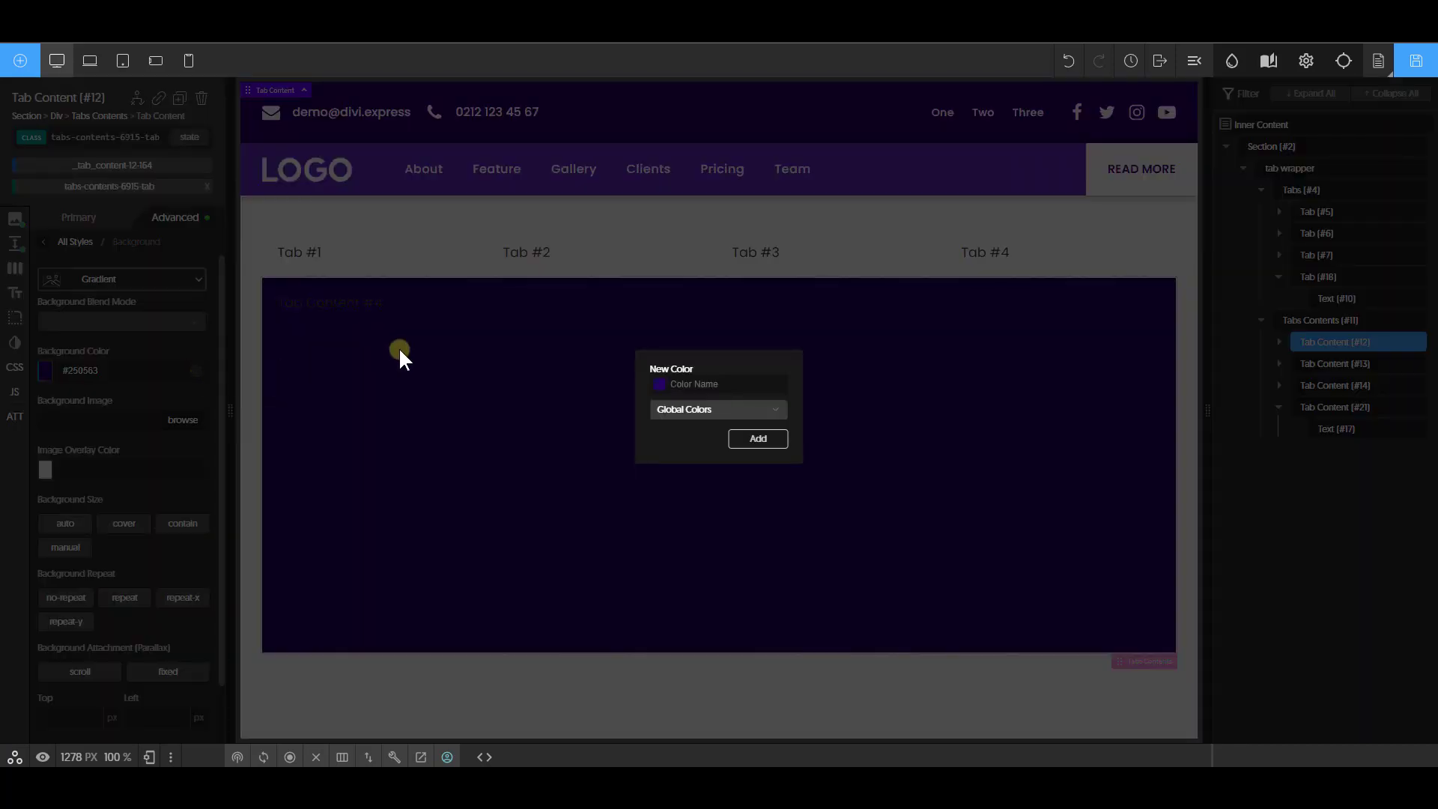
type("purple")
key("Return")
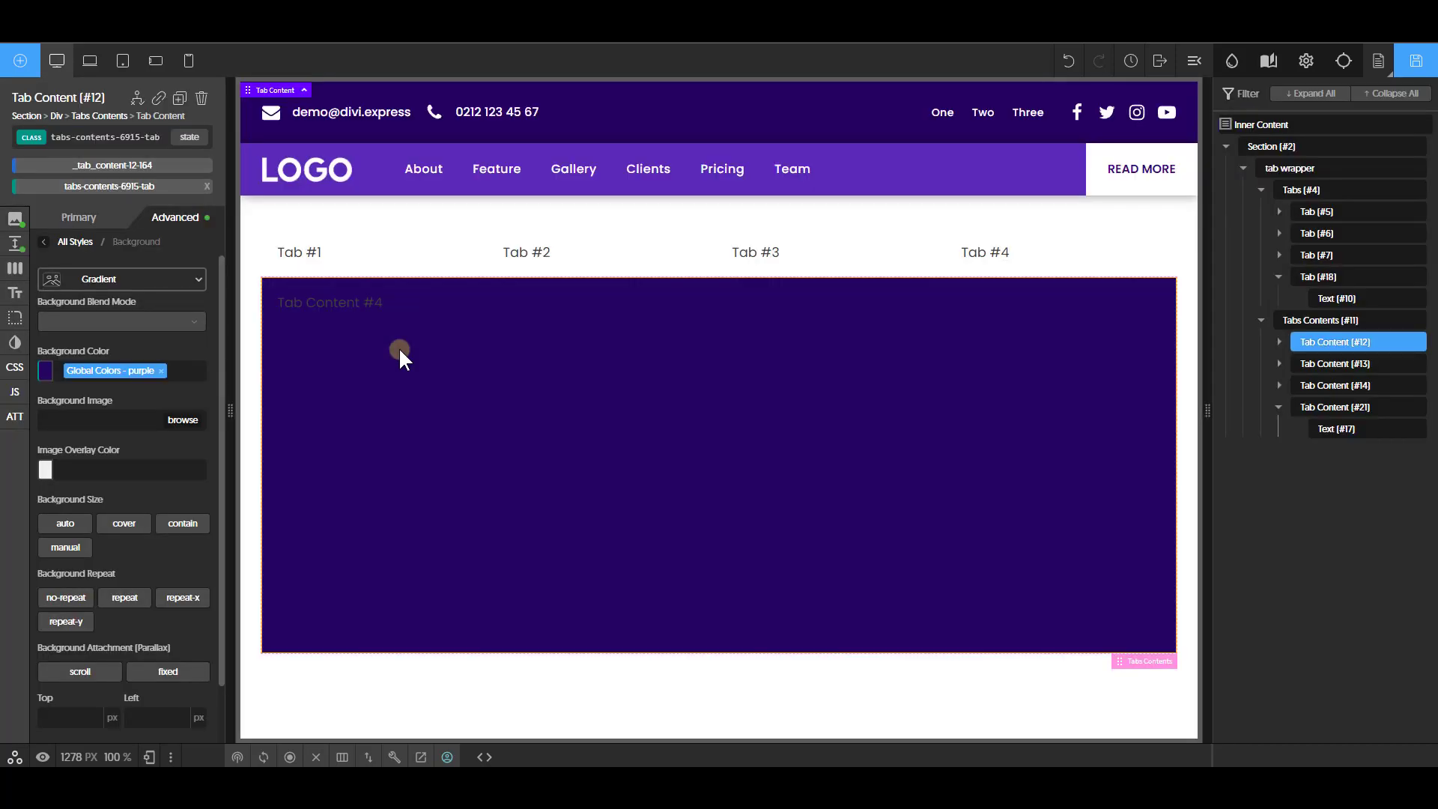
Set the tab content class's text colour to white (#ffffff) and its font size to 5 rem
left_click(819, 349)
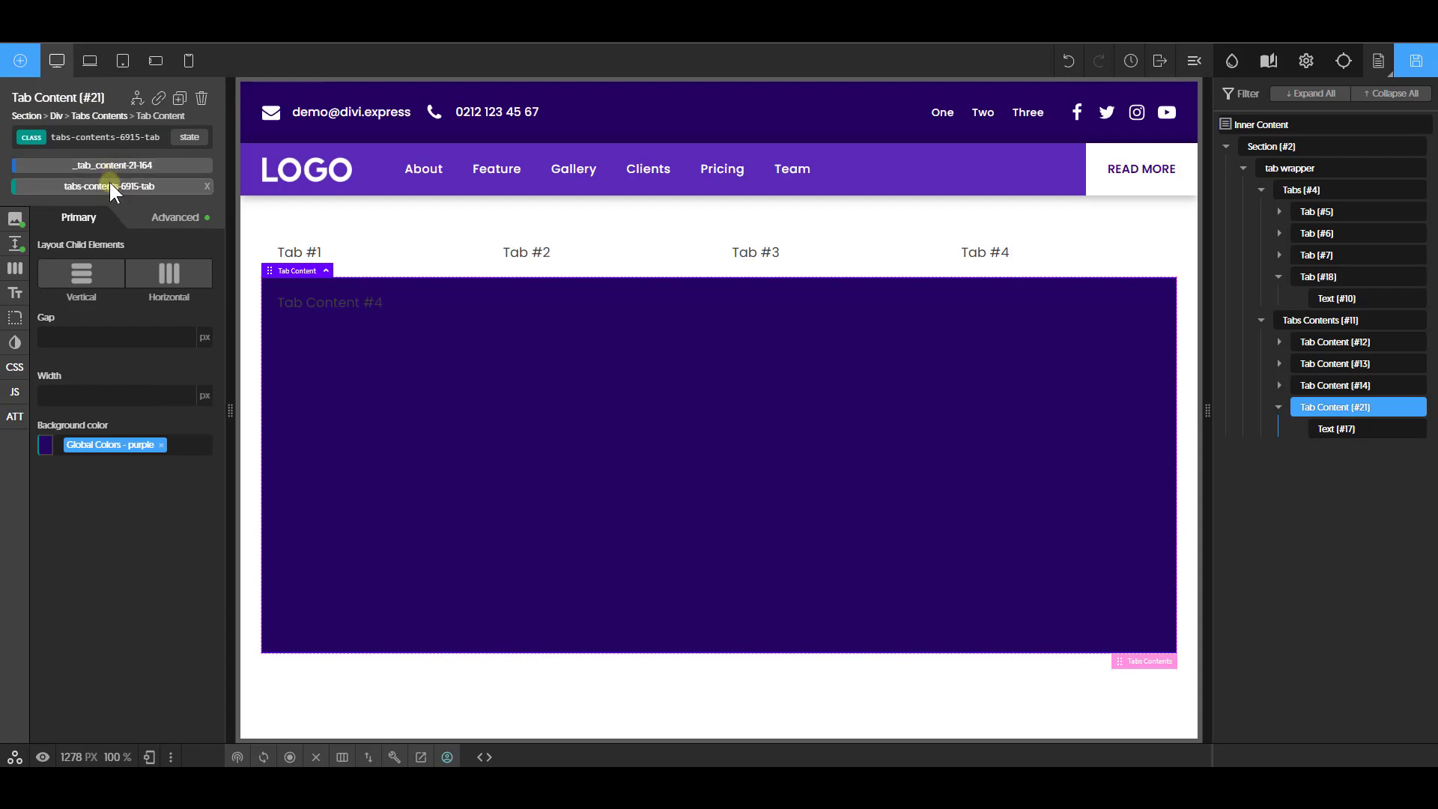
left_click(19, 300)
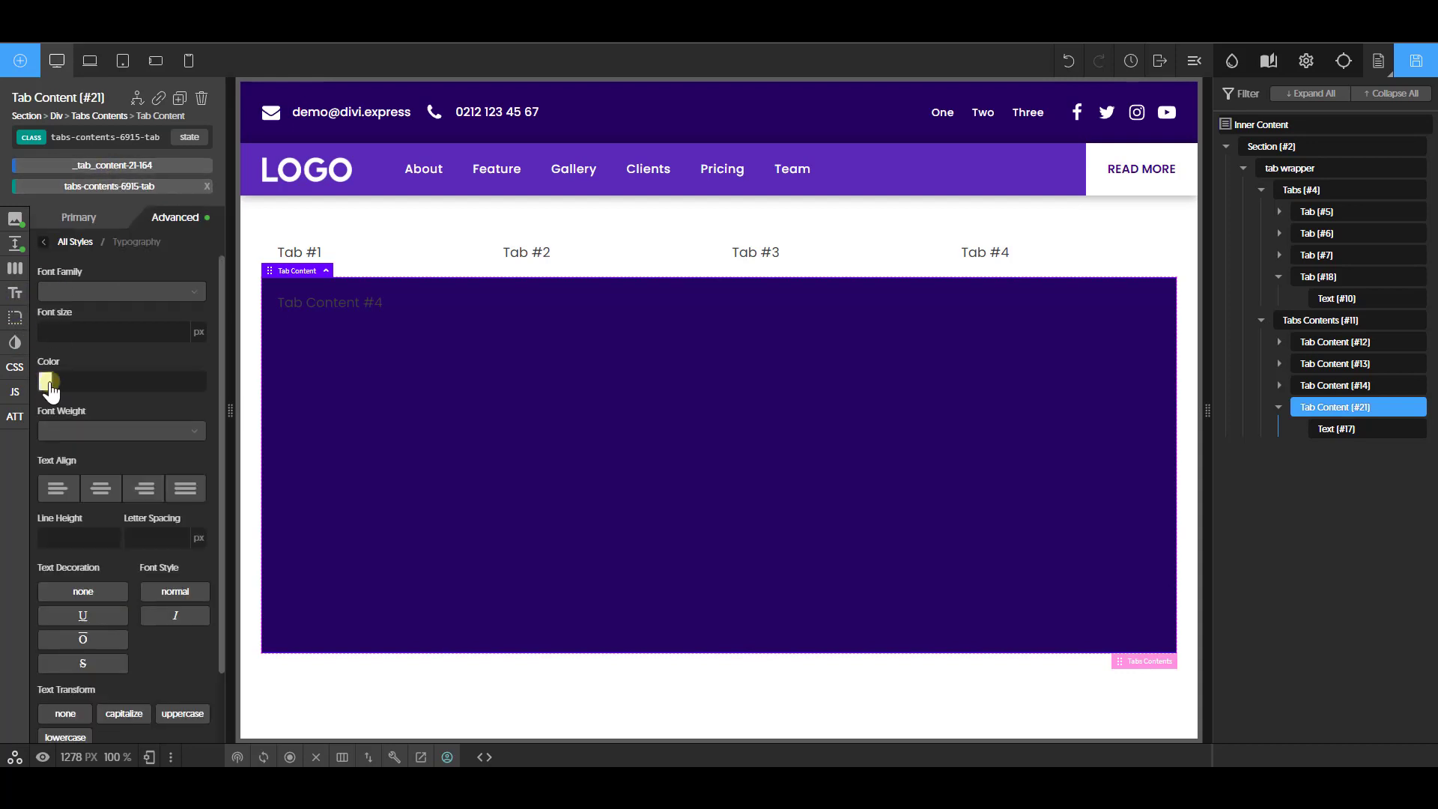
left_click(45, 383)
left_click(96, 328)
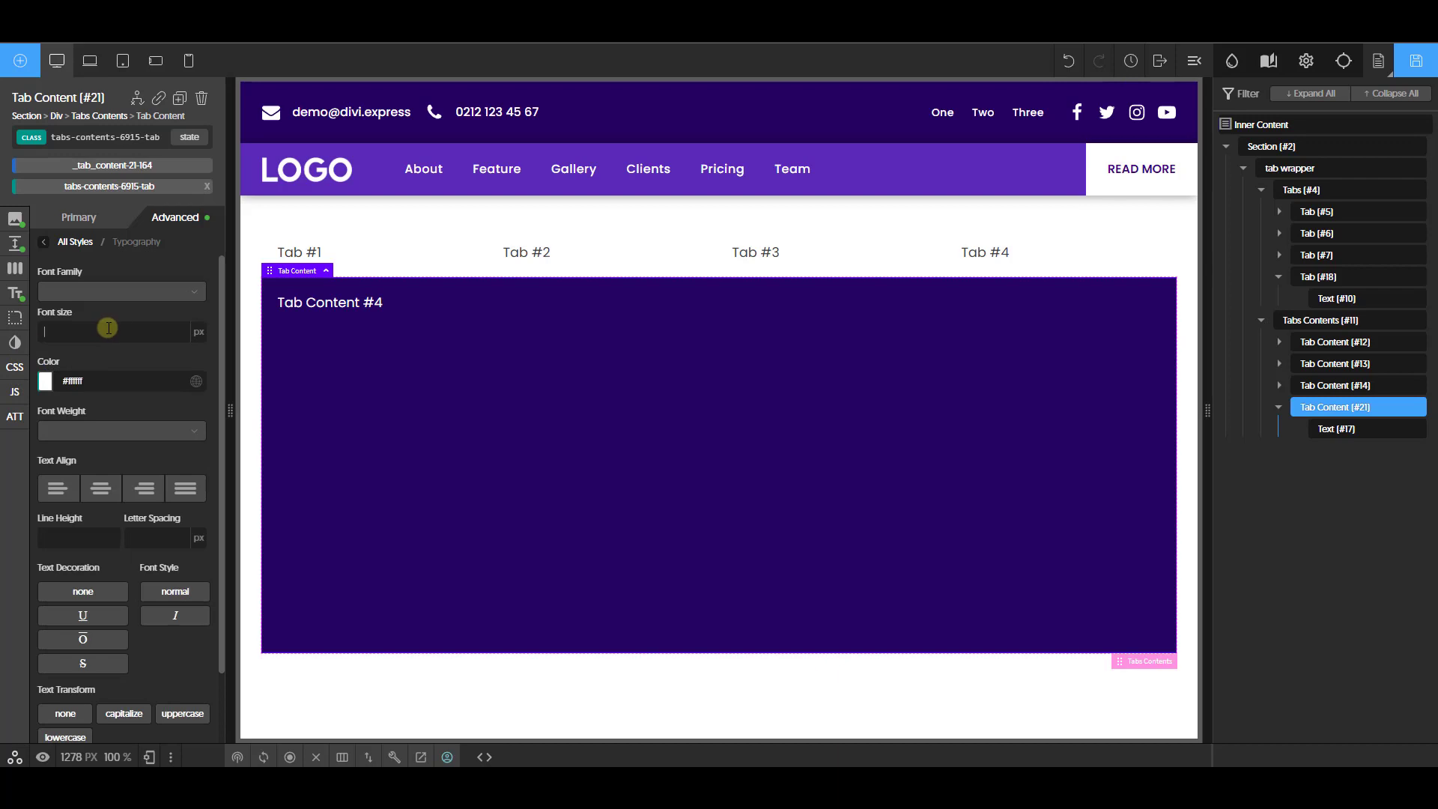
type("3")
left_click(199, 331)
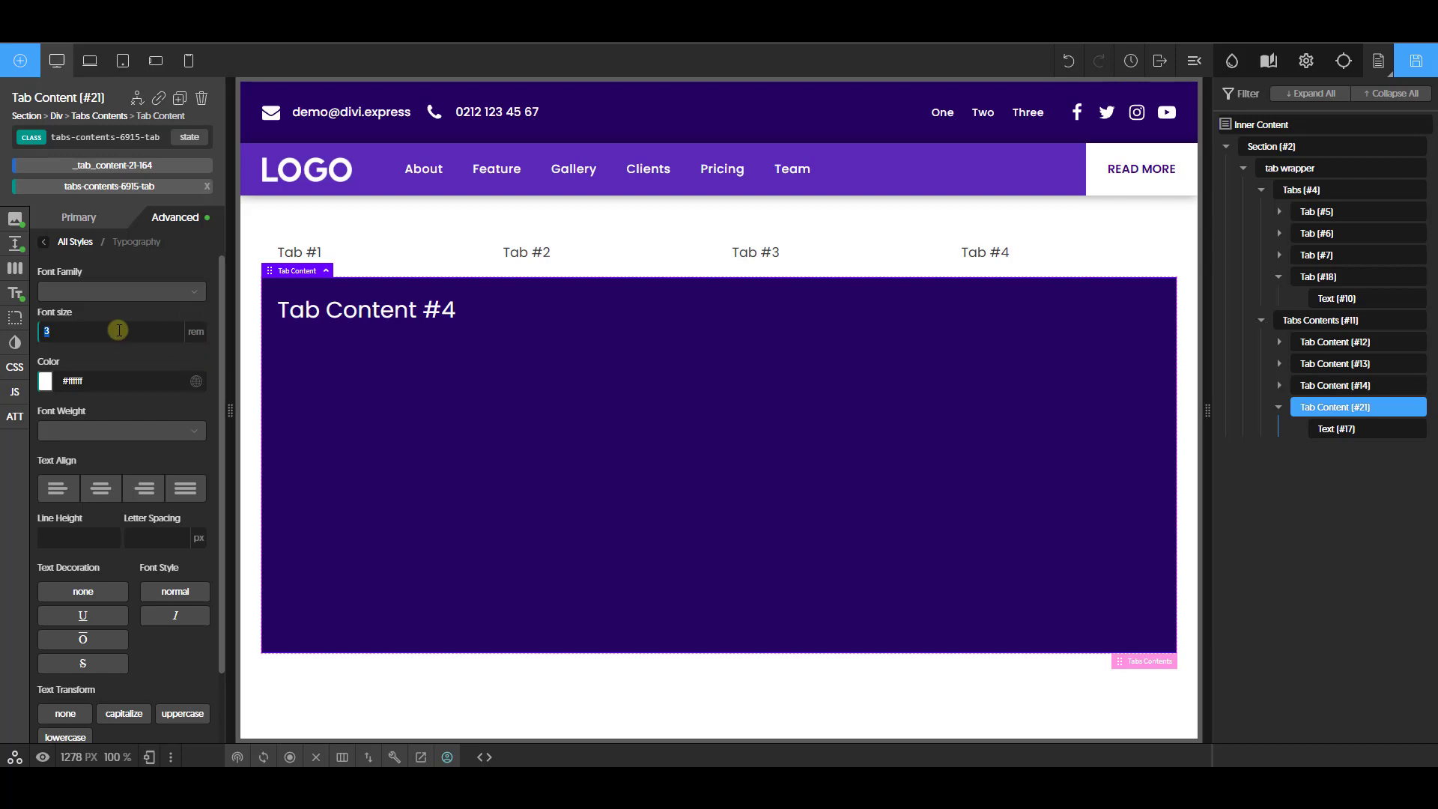
type("5")
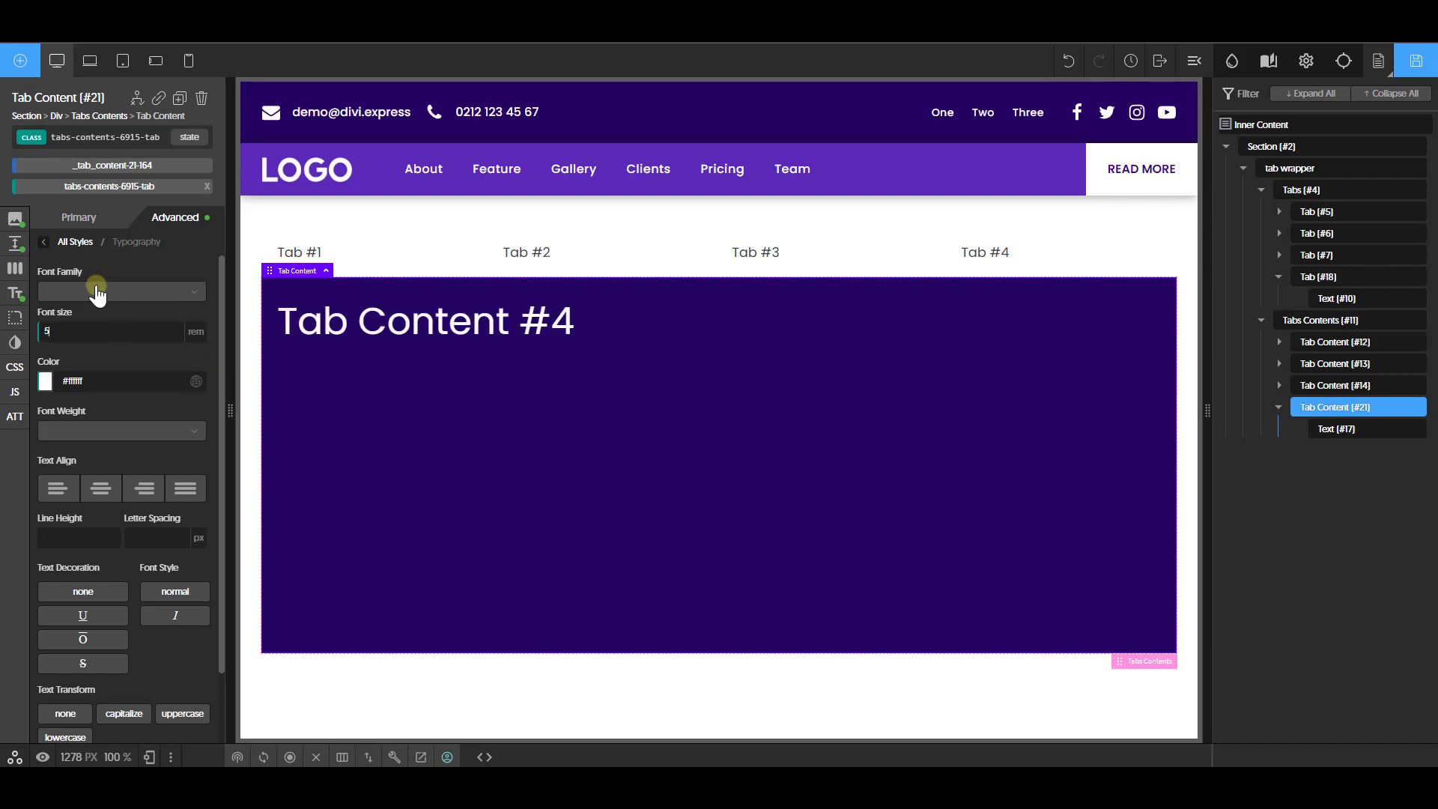
Lay out the tab content class's child elements vertically, with centred horizontal and middle vertical alignment
left_click(43, 247)
left_click(156, 349)
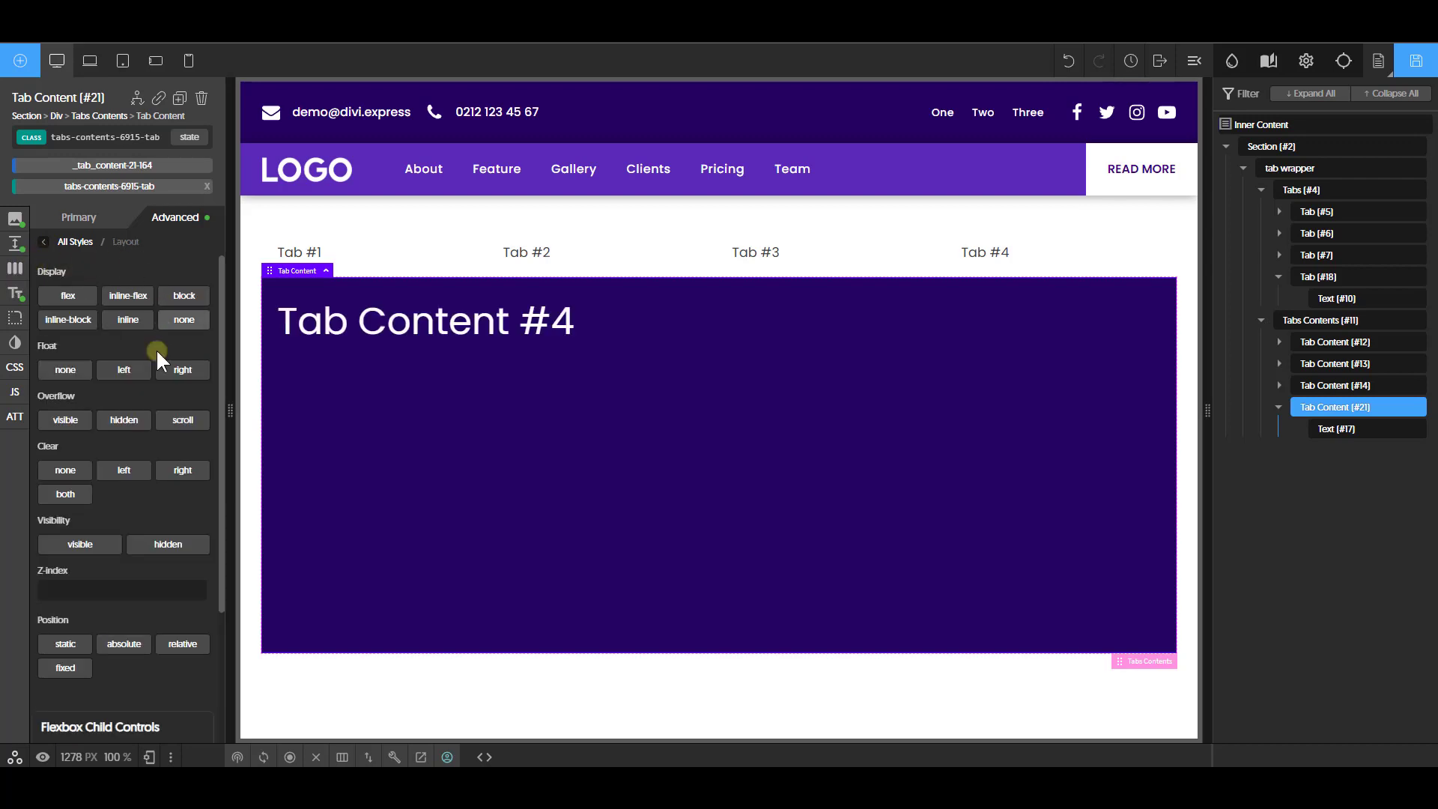
left_click(78, 220)
left_click(84, 276)
left_click(111, 355)
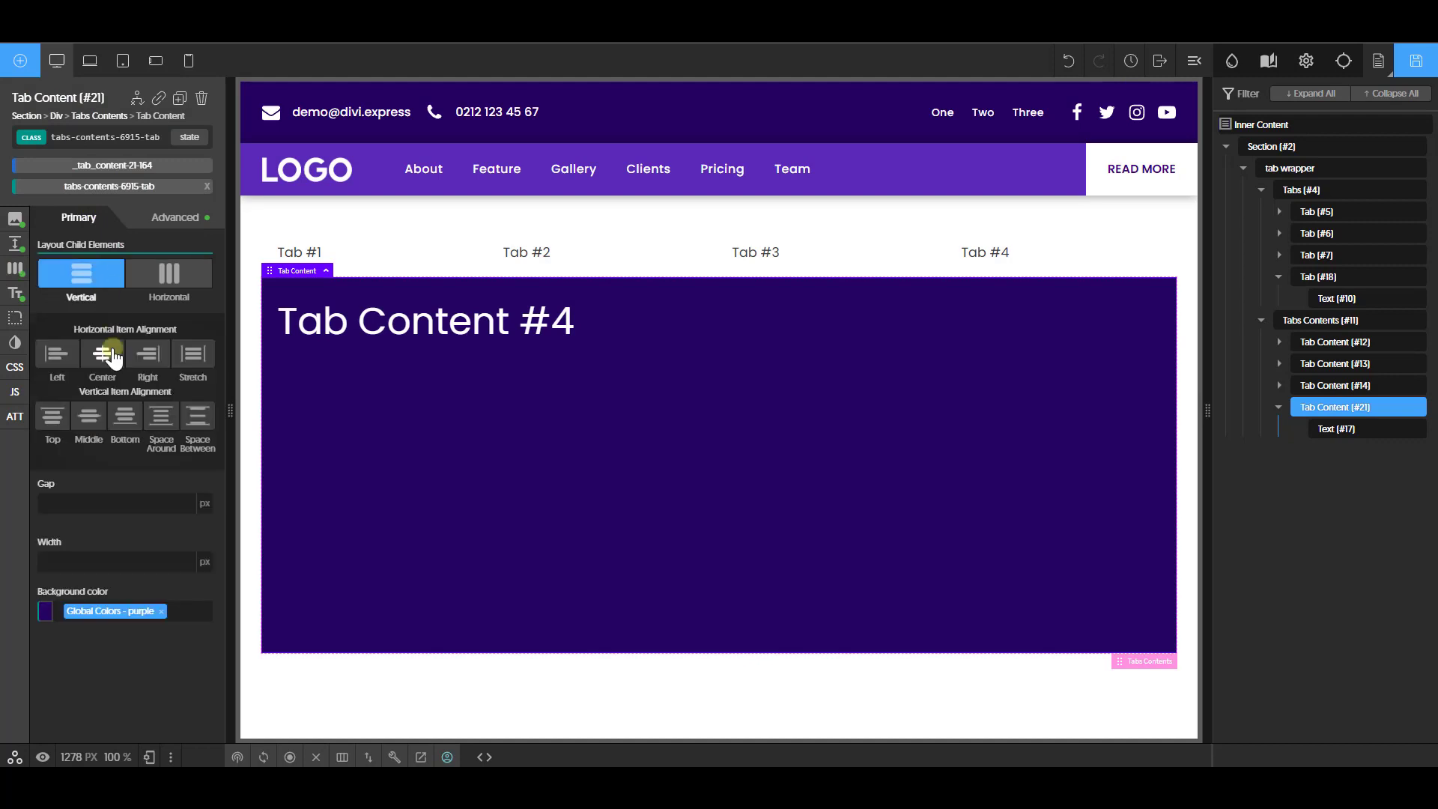
left_click(90, 418)
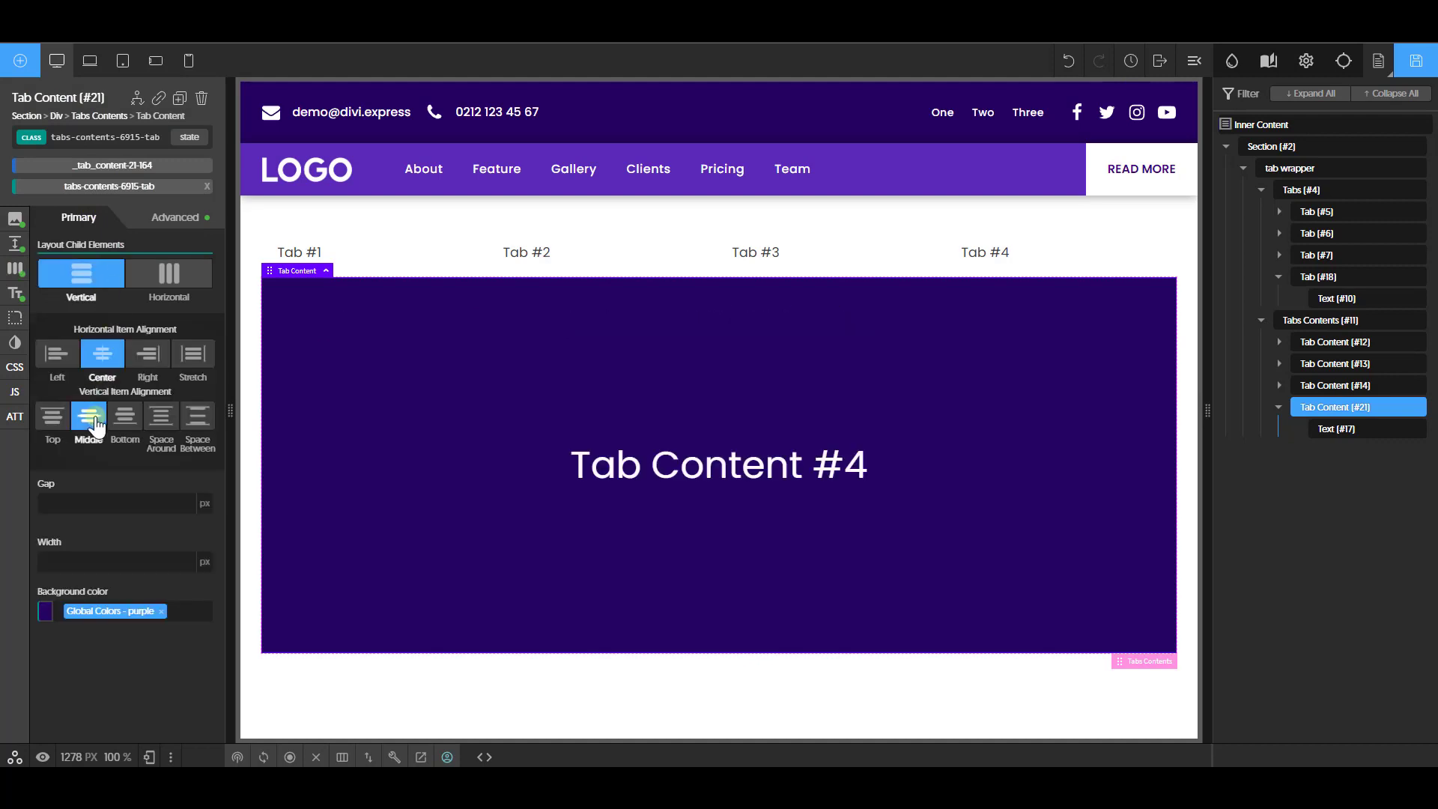
Preview the styled contents of tabs 2, 3 and 4 by switching between them
left_click(628, 271)
left_click(909, 270)
left_click(1049, 268)
left_click(796, 266)
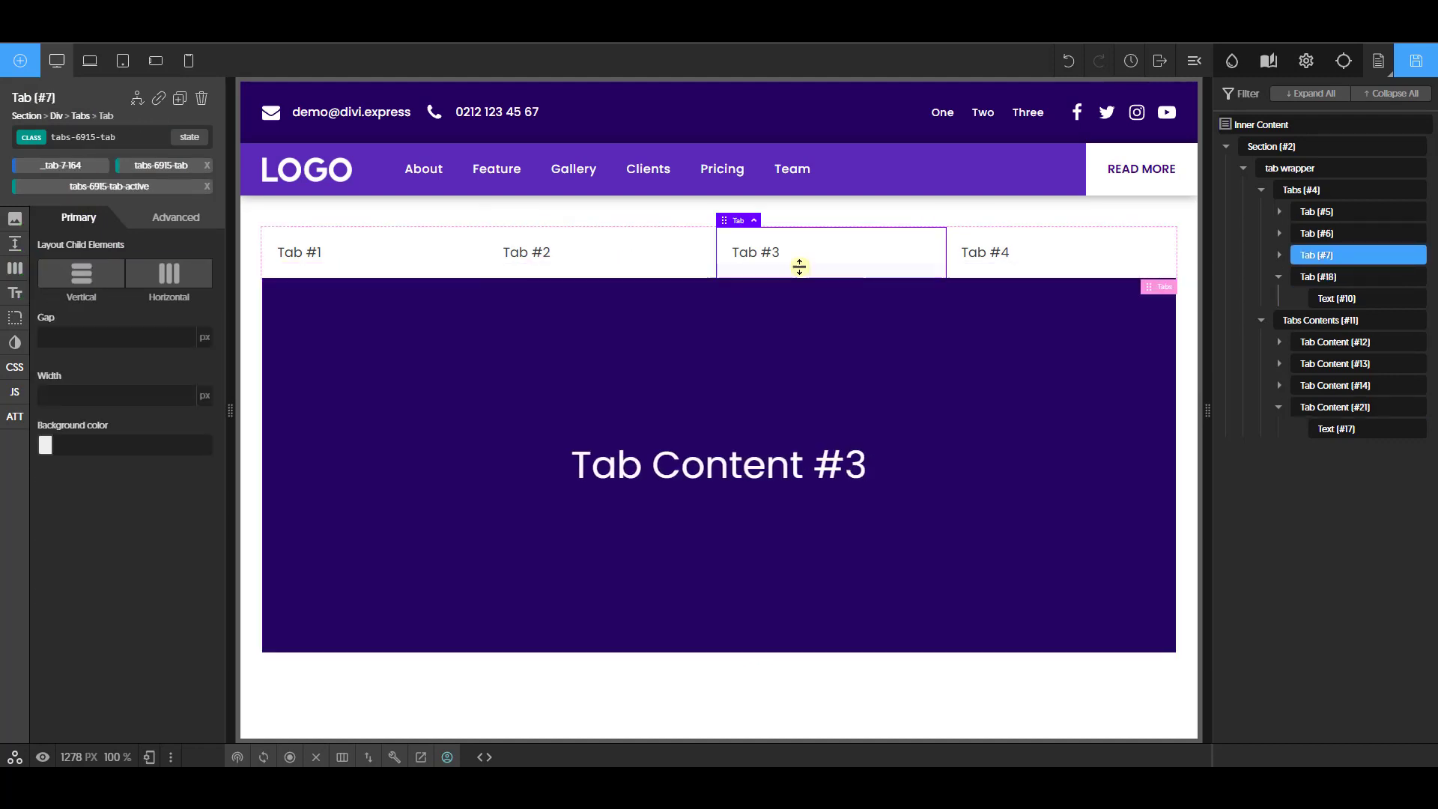
left_click(524, 269)
Give the shared tab class, tabs-6915-tab, a light lavender background colour, #e5ddff
left_click(456, 273)
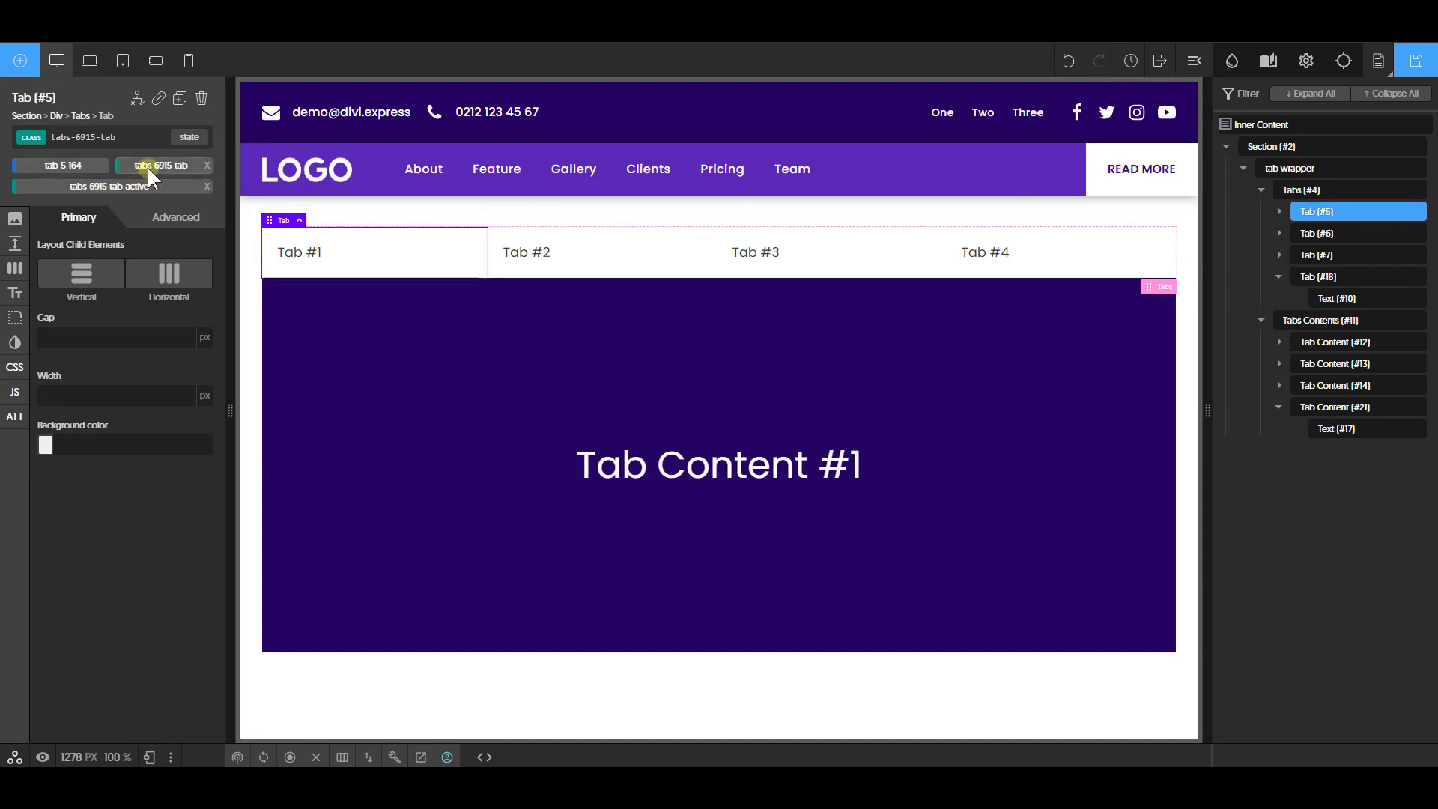
left_click(45, 445)
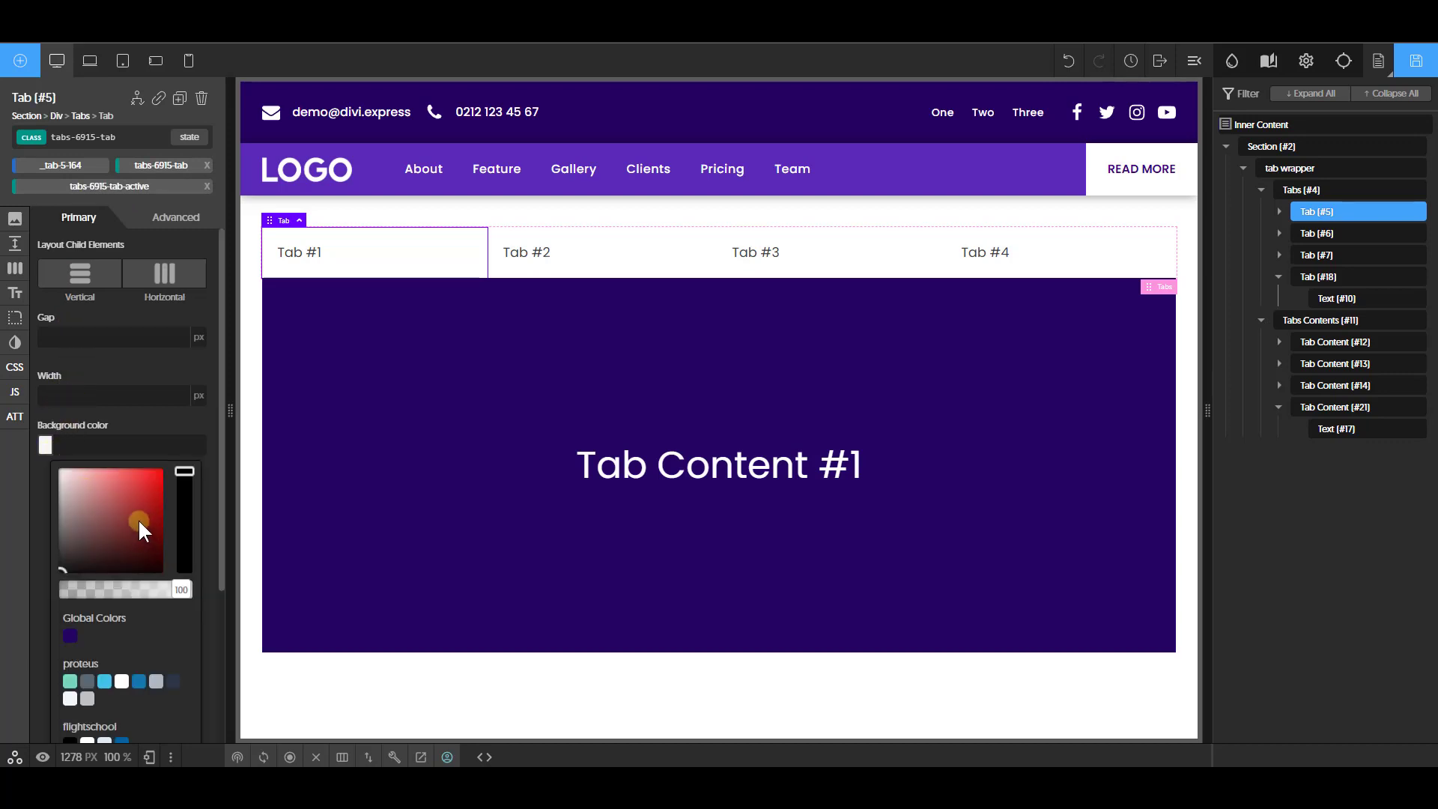
scroll(138, 518, "down", 3)
left_click(69, 419)
scroll(105, 472, "up", 3)
left_click_drag(103, 417, 77, 386)
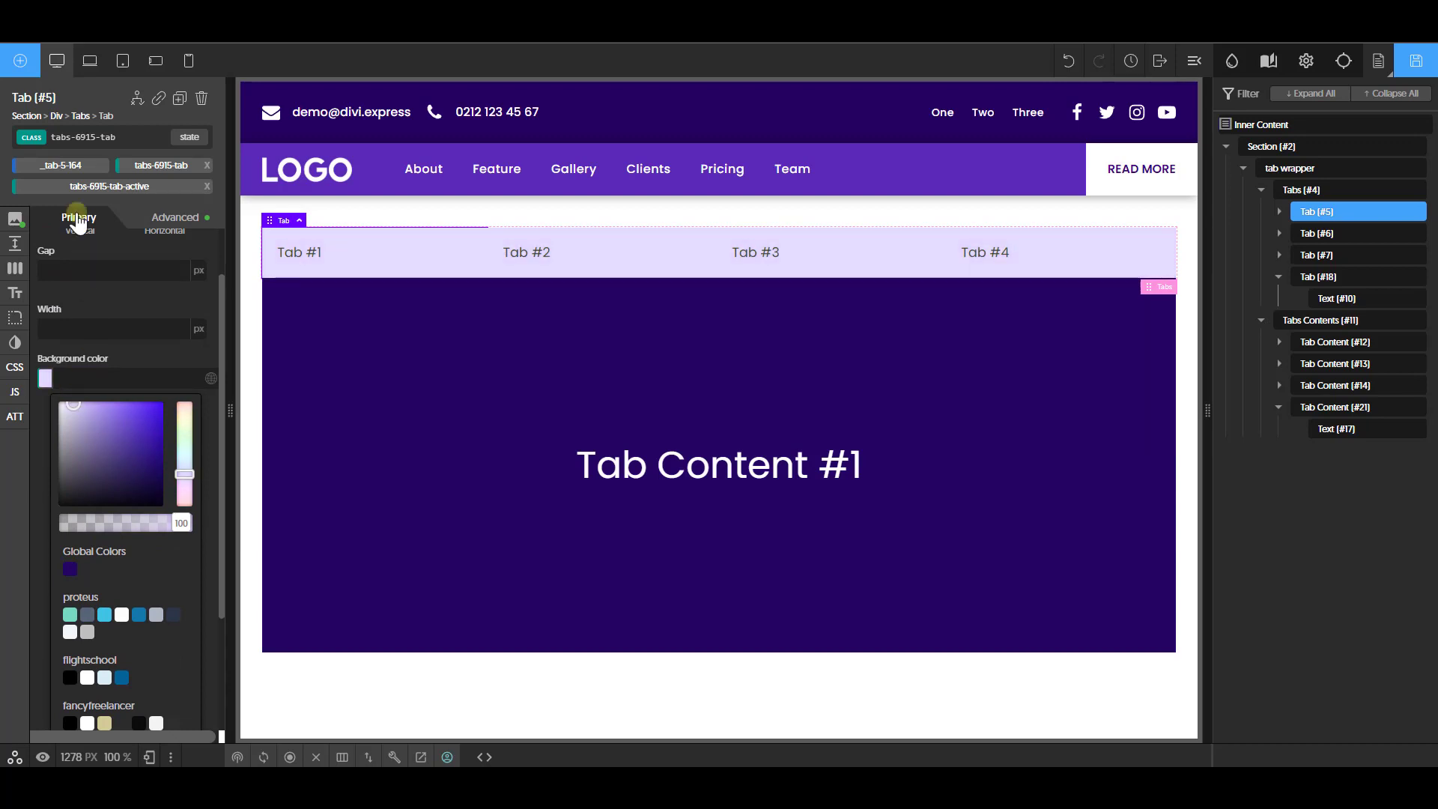
Set the background of the active tab class, tabs-6915-tab-active, to the global purple colour
left_click(111, 184)
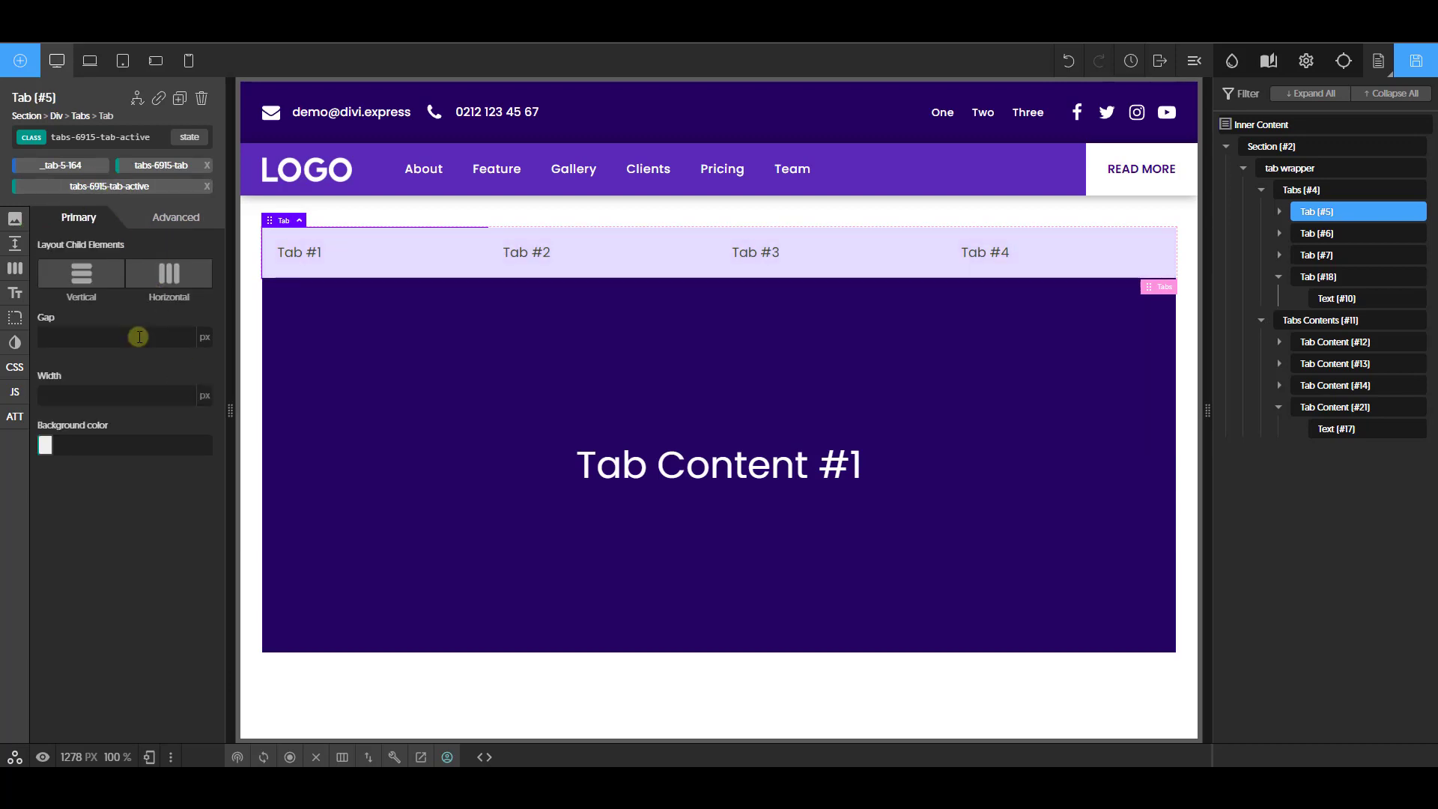
left_click(46, 445)
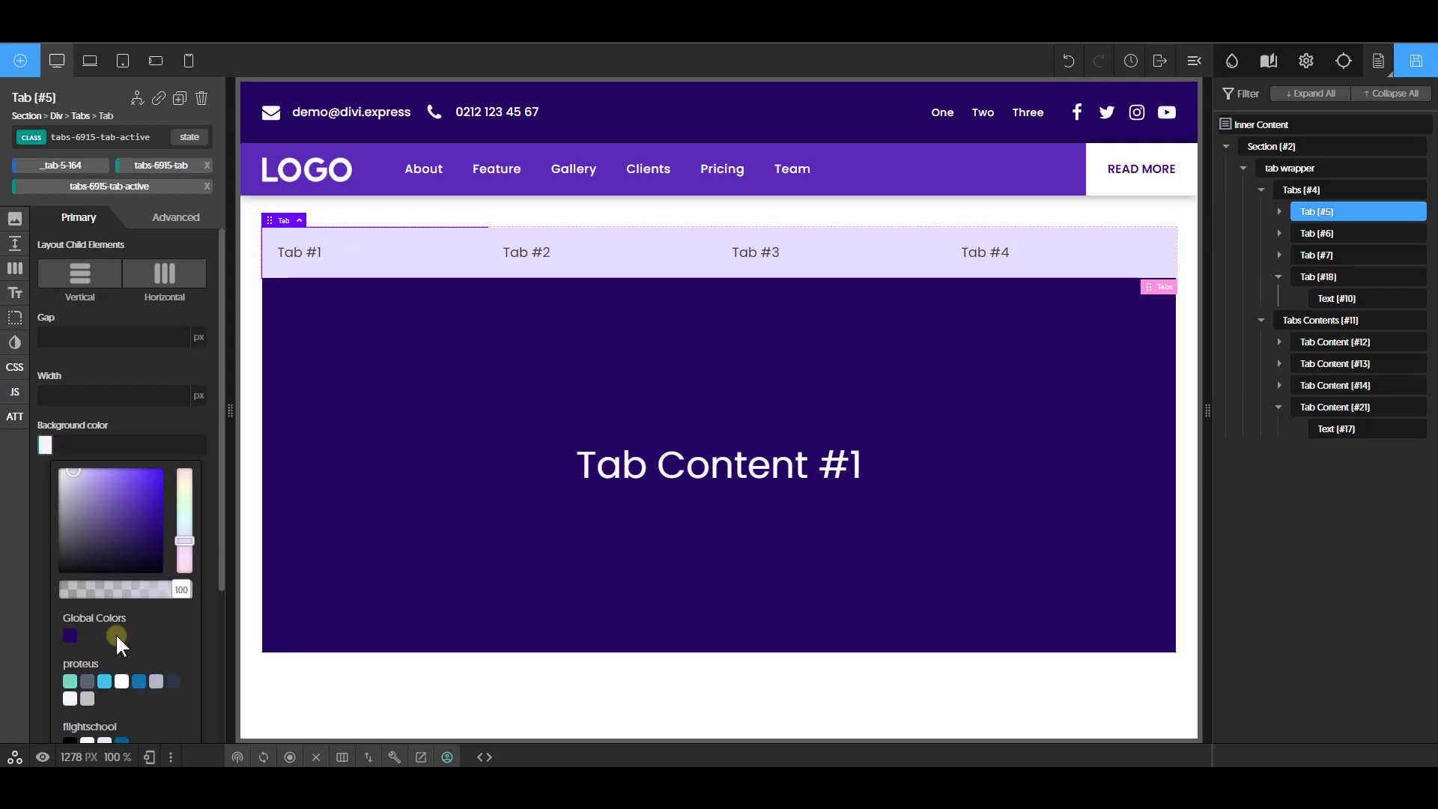
left_click(71, 636)
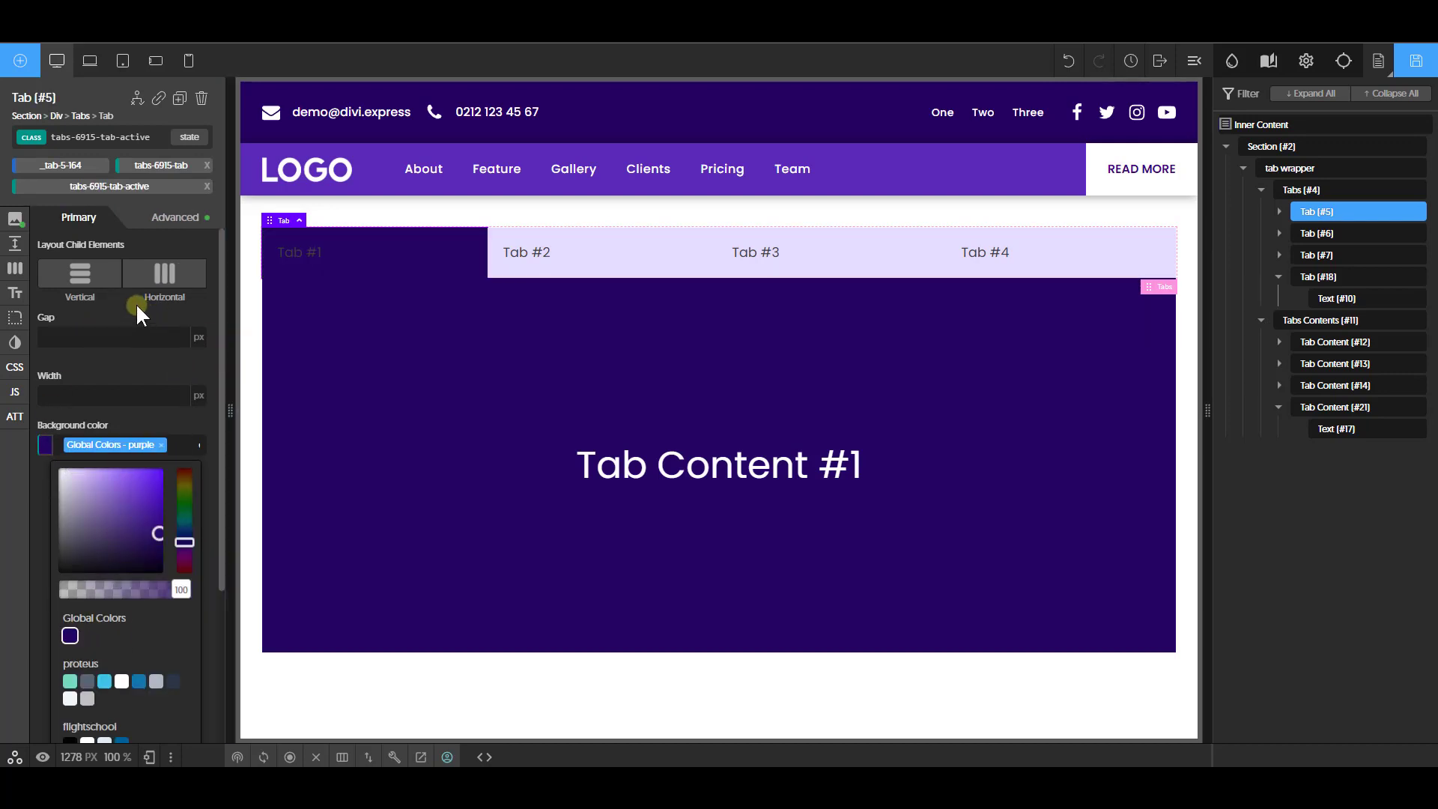
Set the text colour of the shared tab class to white (#ffffff)
left_click(152, 162)
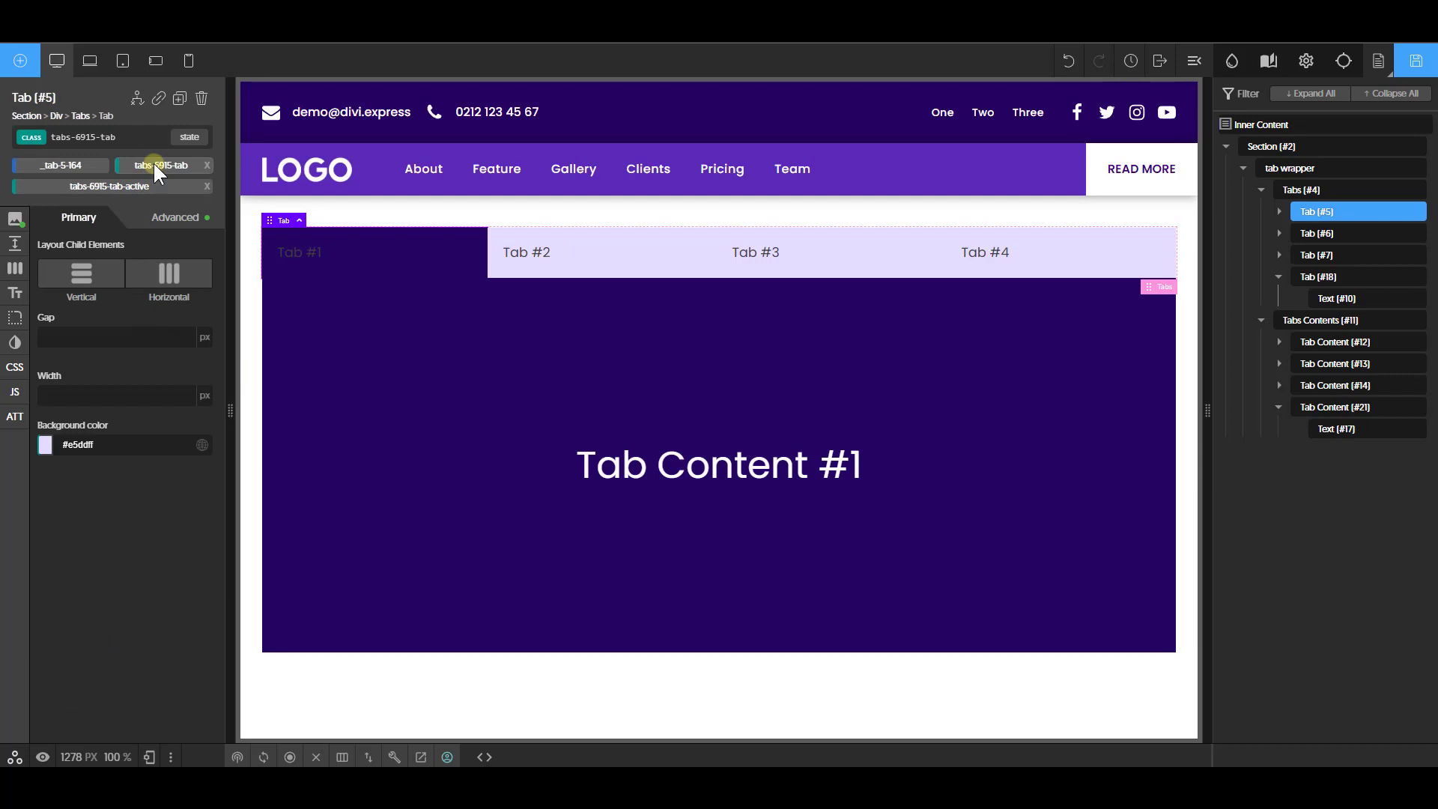
left_click(15, 292)
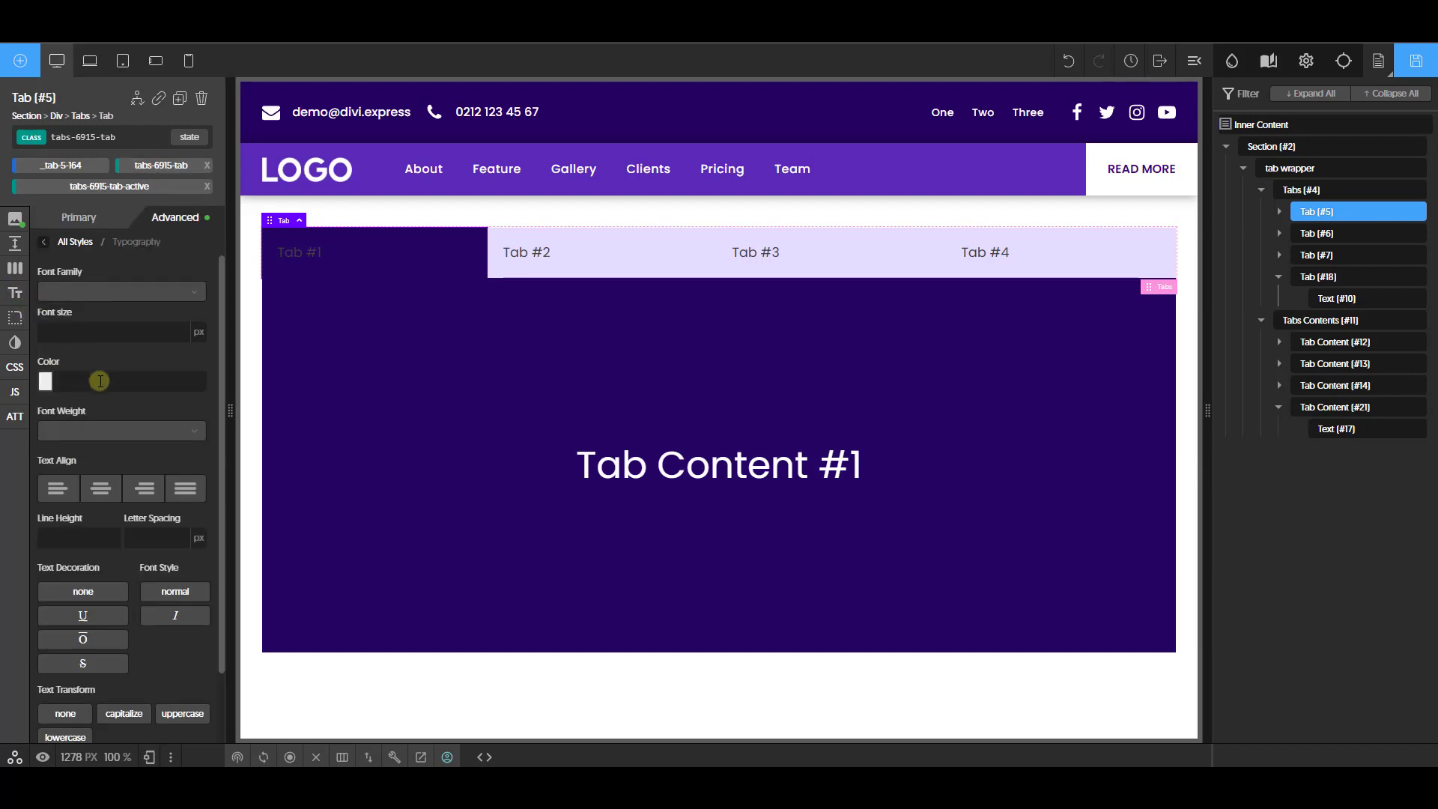
left_click(44, 381)
left_click_drag(96, 448, 61, 406)
left_click(8, 375)
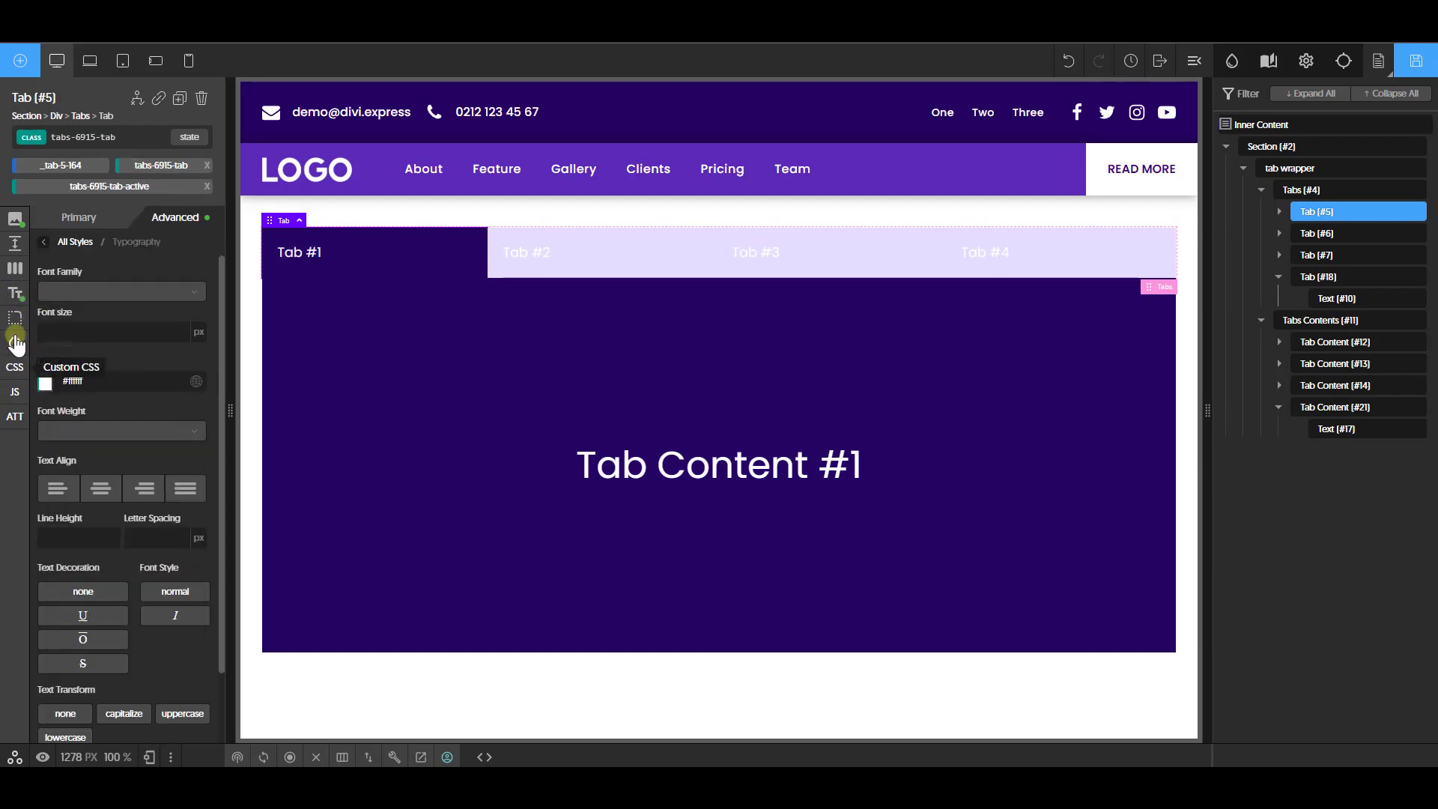
Lay out the shared tab class's children vertically, centred horizontally and aligned to the middle vertically
left_click(15, 268)
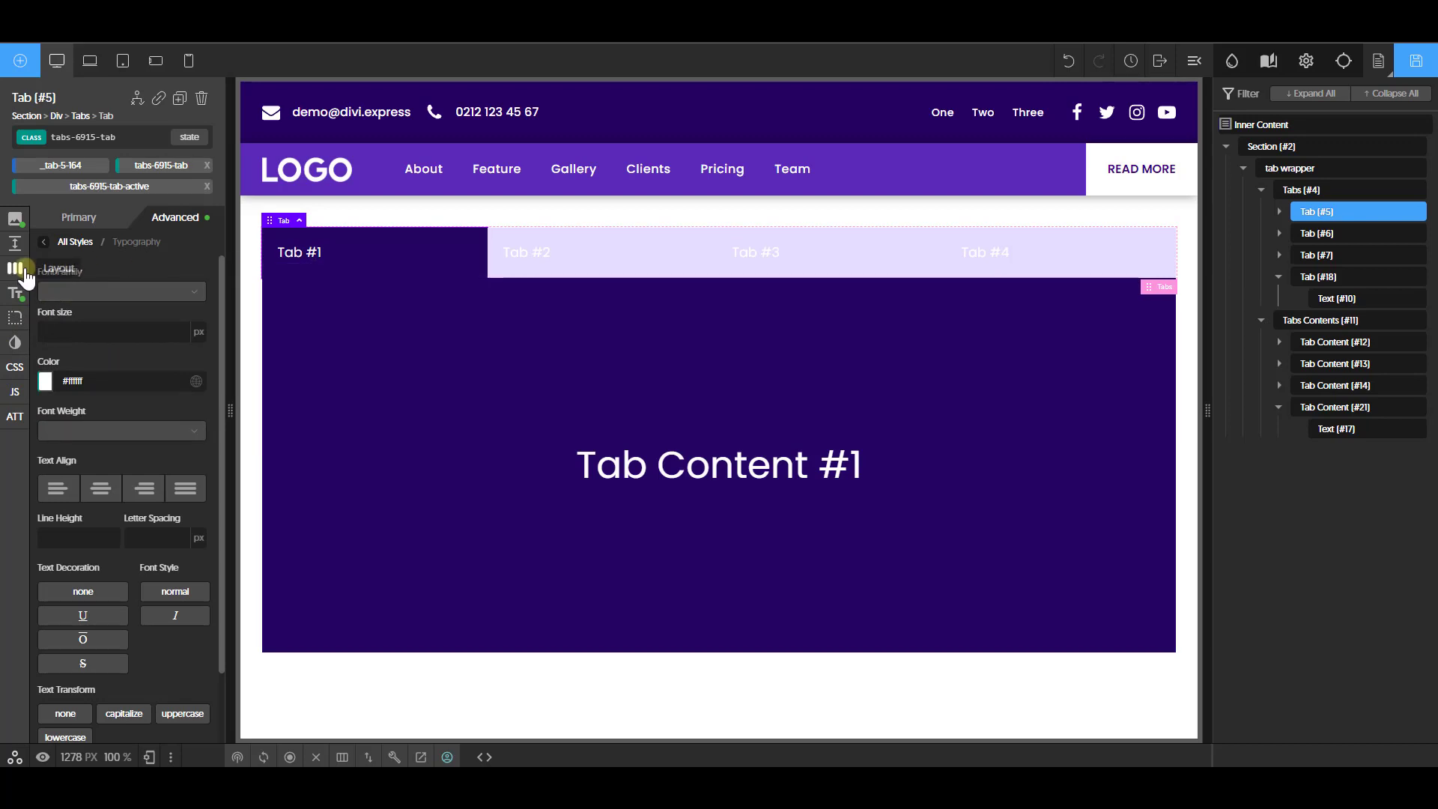
left_click(79, 217)
left_click(81, 274)
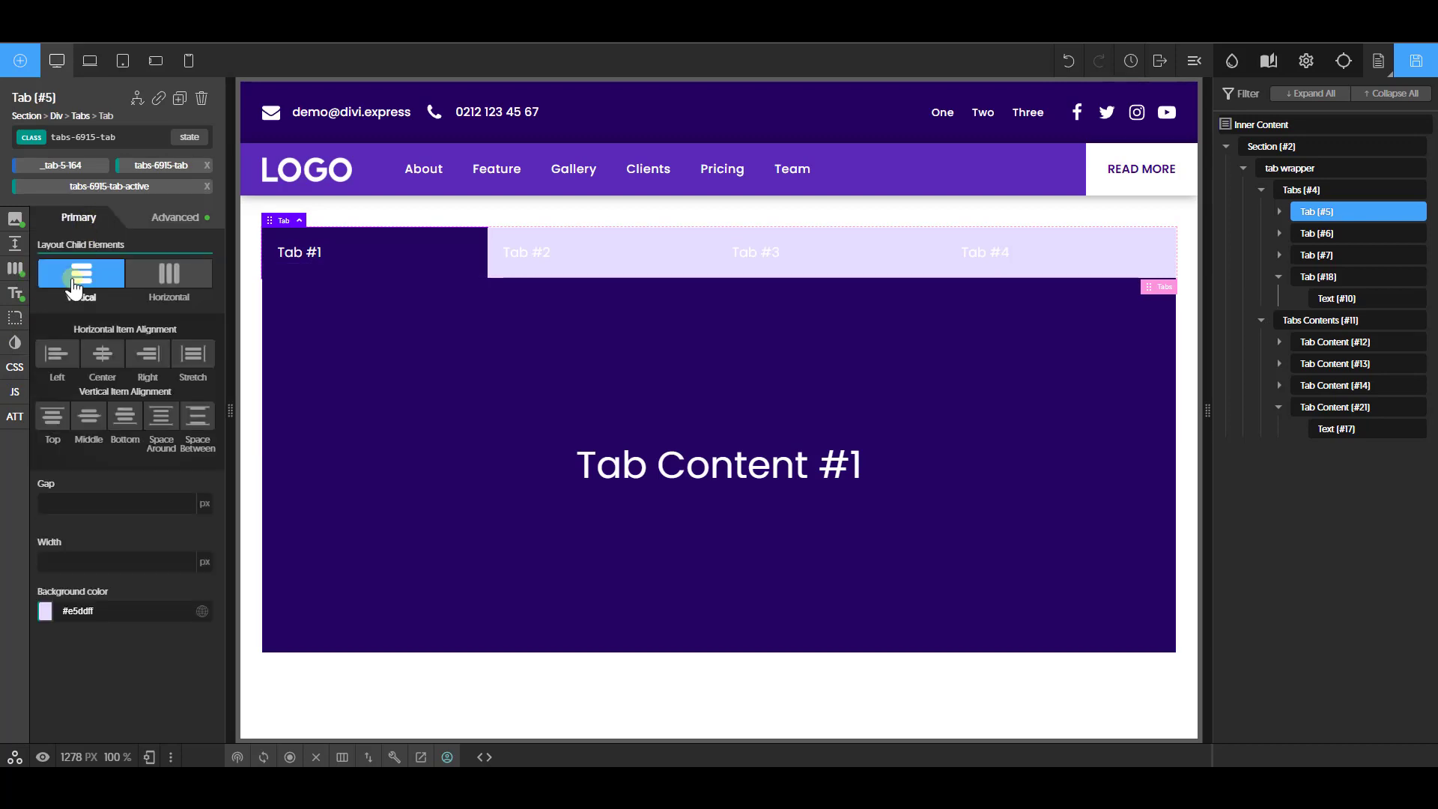
left_click(102, 354)
left_click(94, 423)
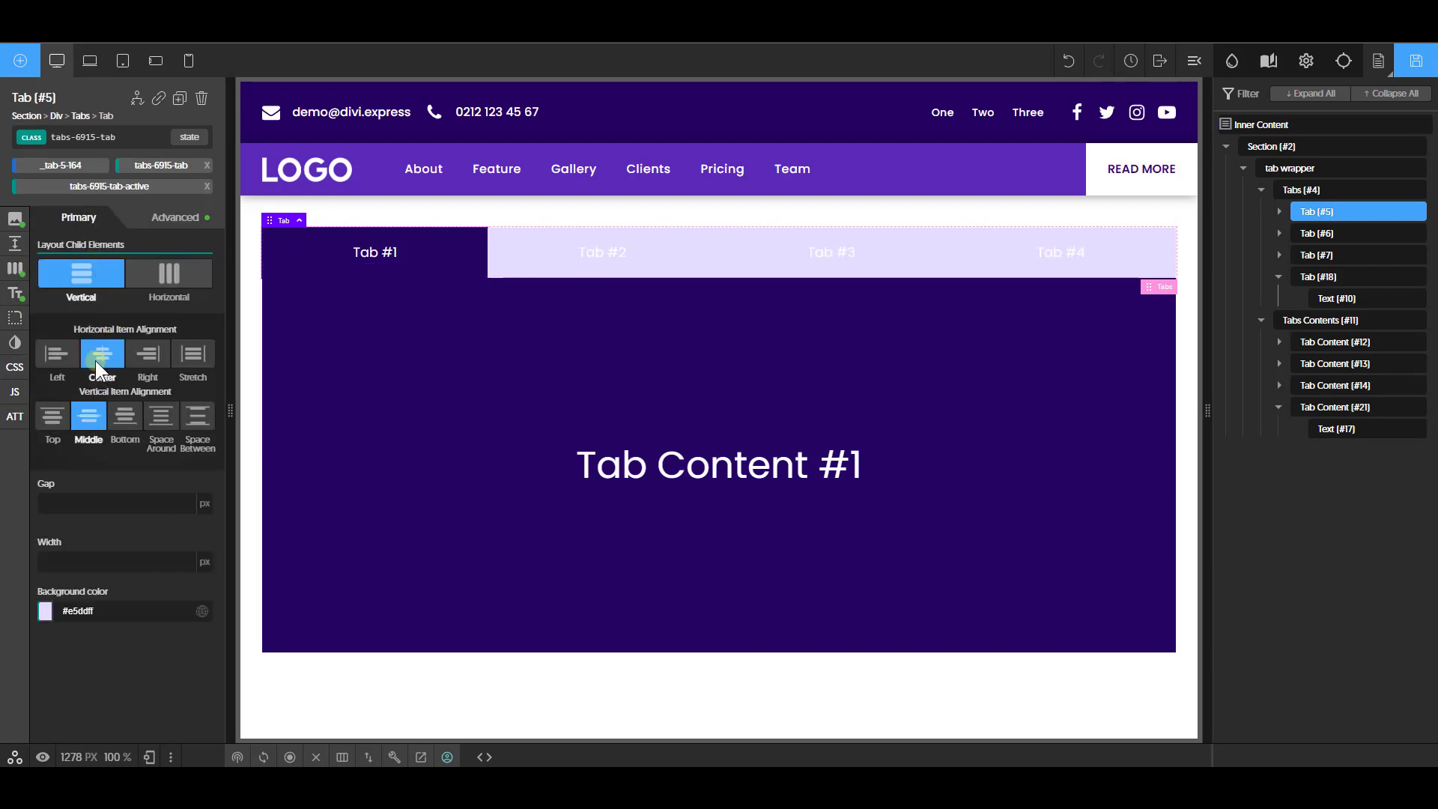
Switch through the four tabs to check the centred labels, returning to Tab #1
left_click(552, 263)
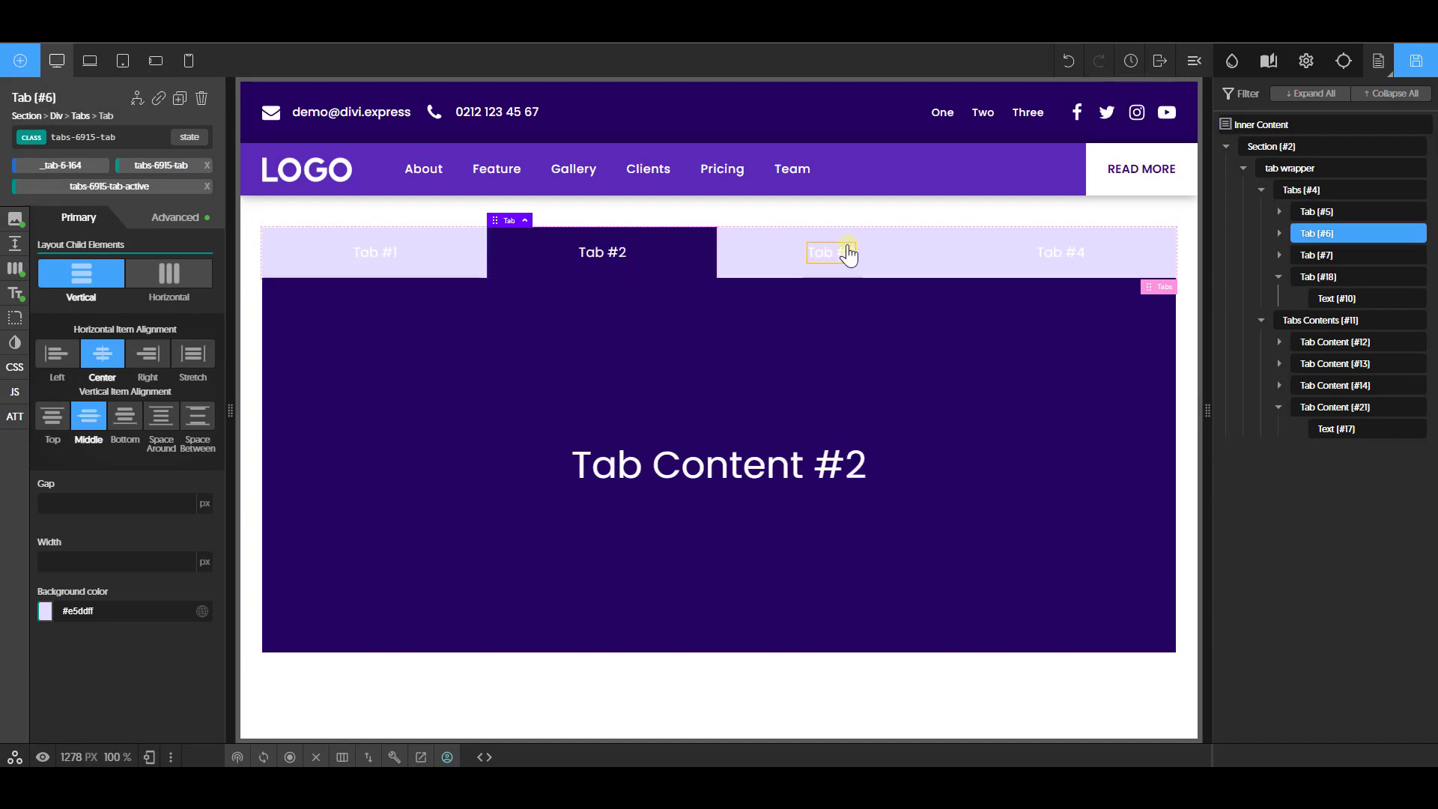
left_click(850, 257)
left_click(1022, 260)
left_click(552, 263)
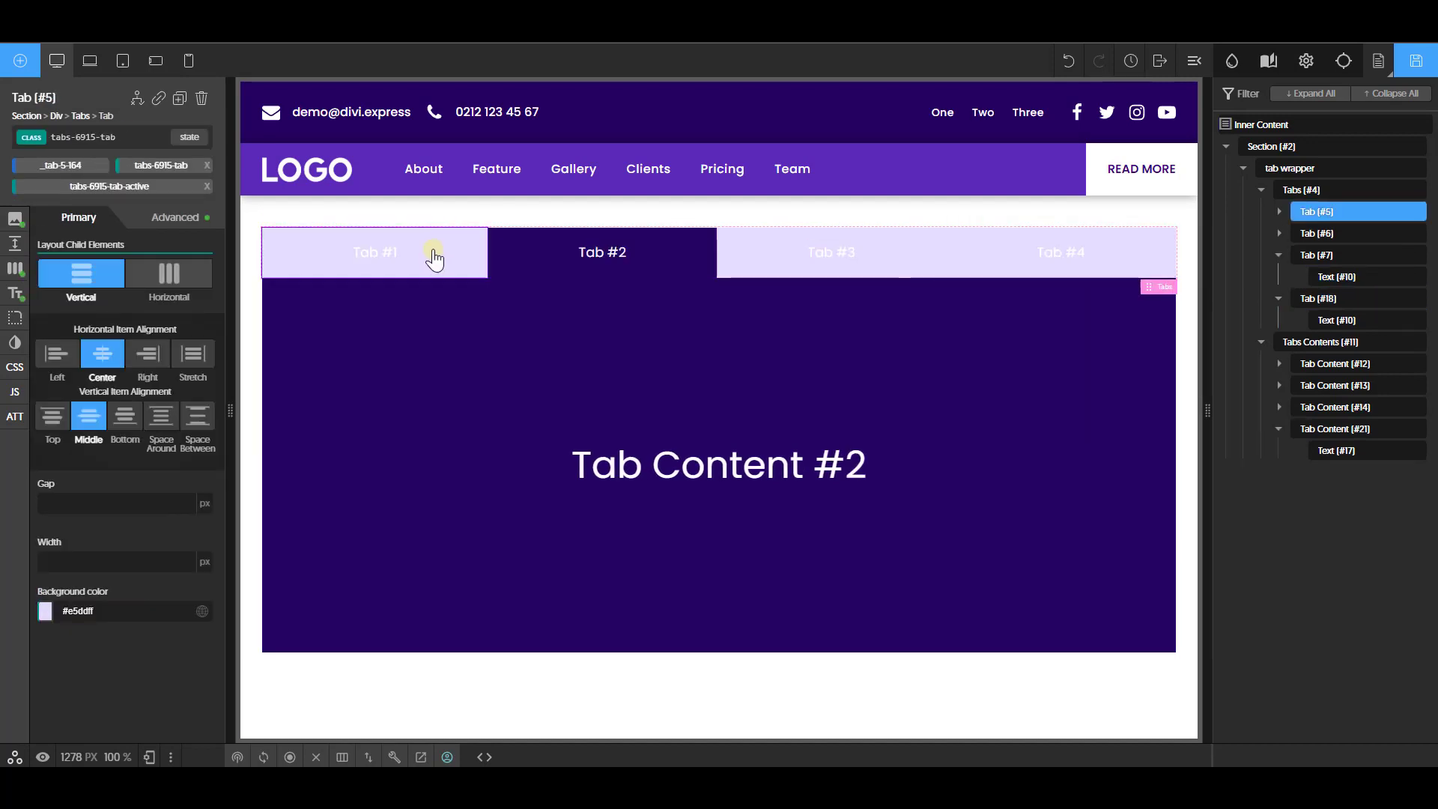
left_click(433, 257)
Add custom CSS with a gap of 0.5rem to the Tabs (#4) element
left_click(1327, 192)
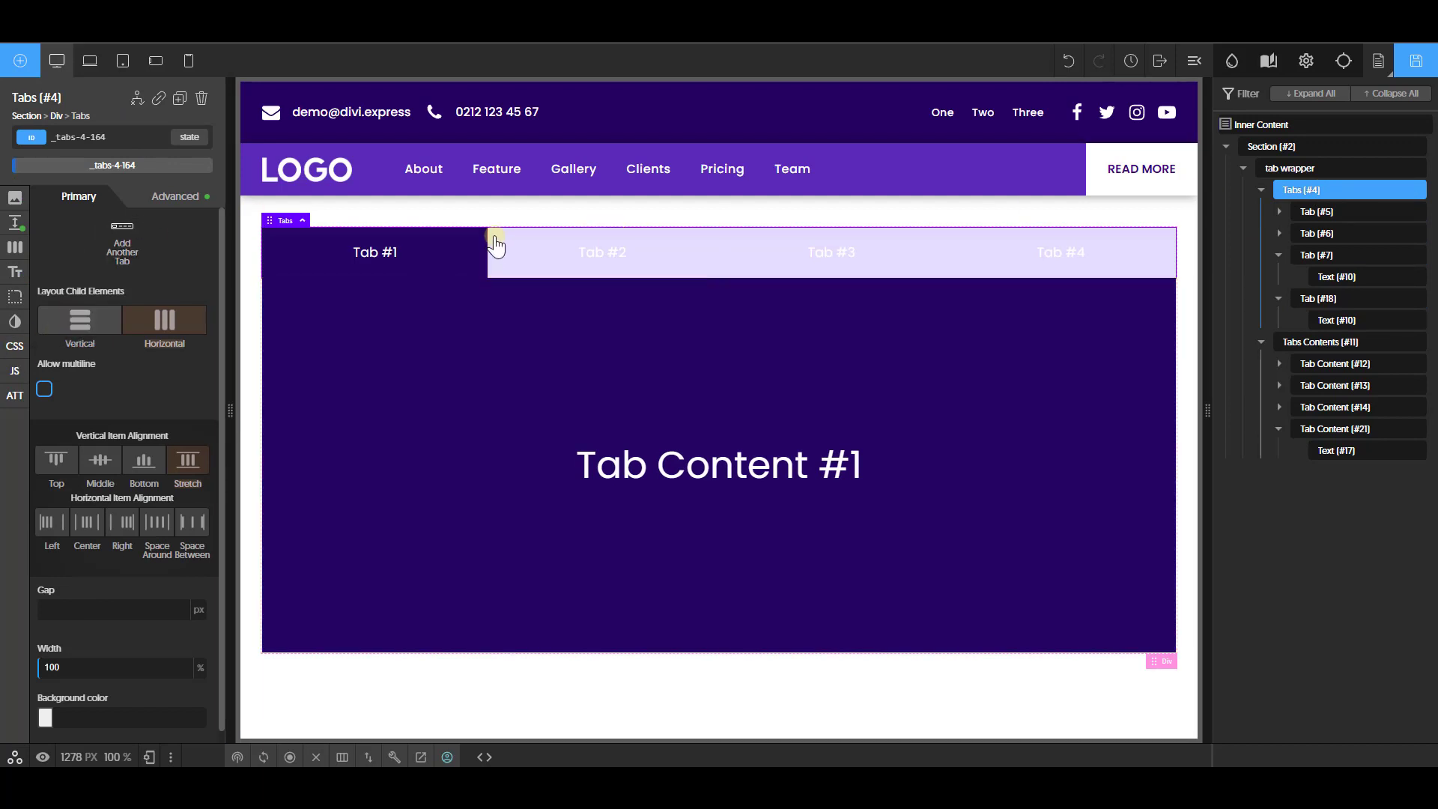
left_click(14, 346)
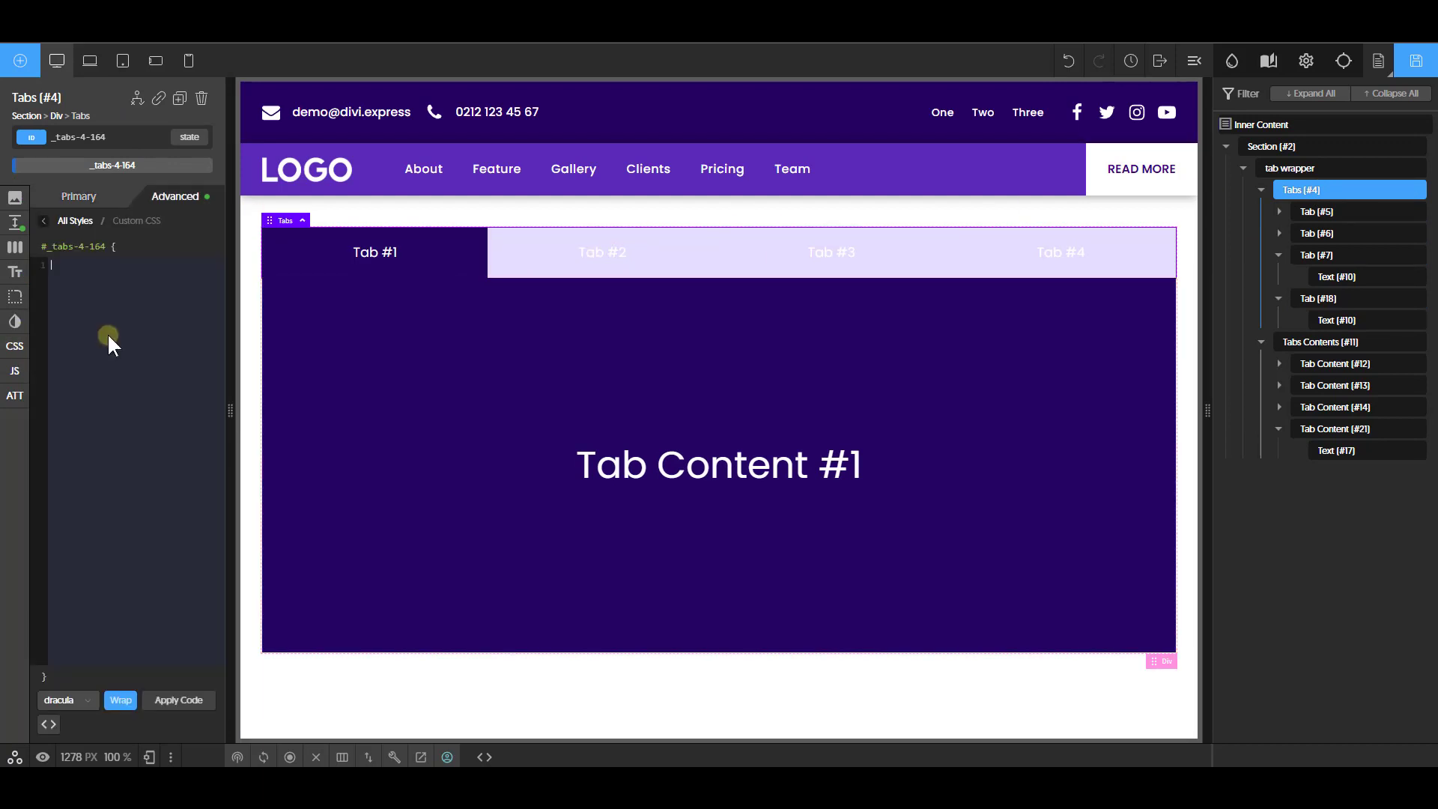
type("gap:")
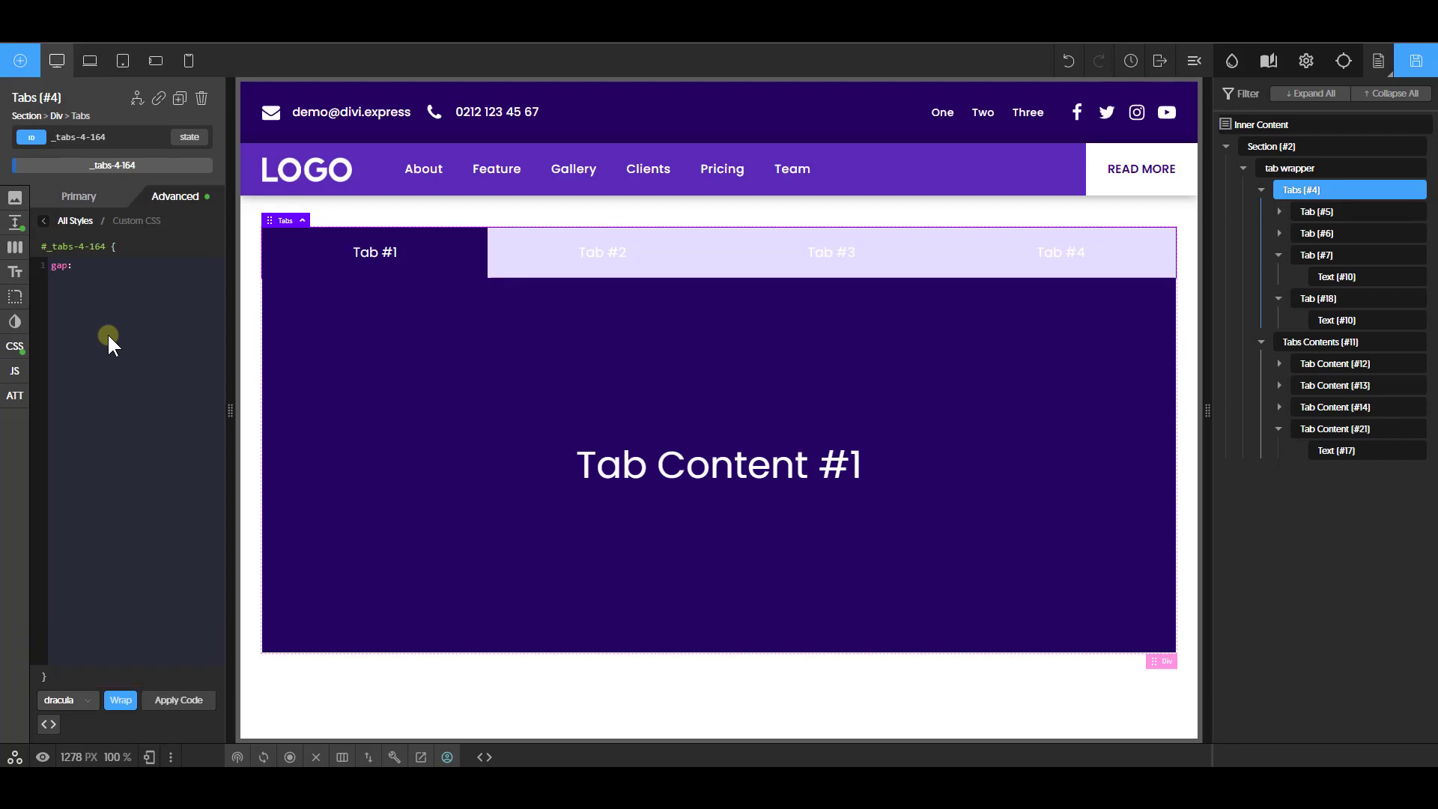
type(" 1rem")
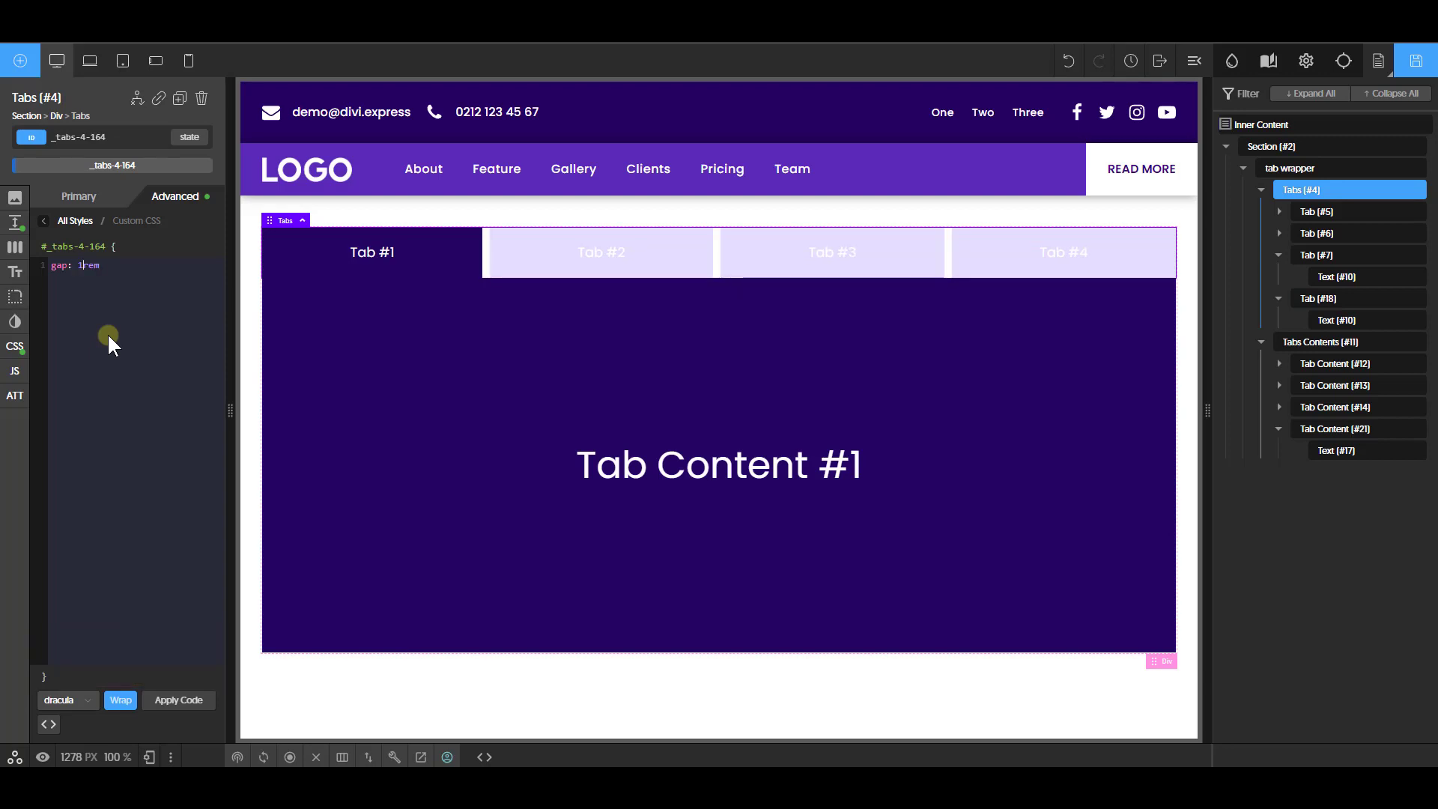
key("BackSpace")
type("0.5")
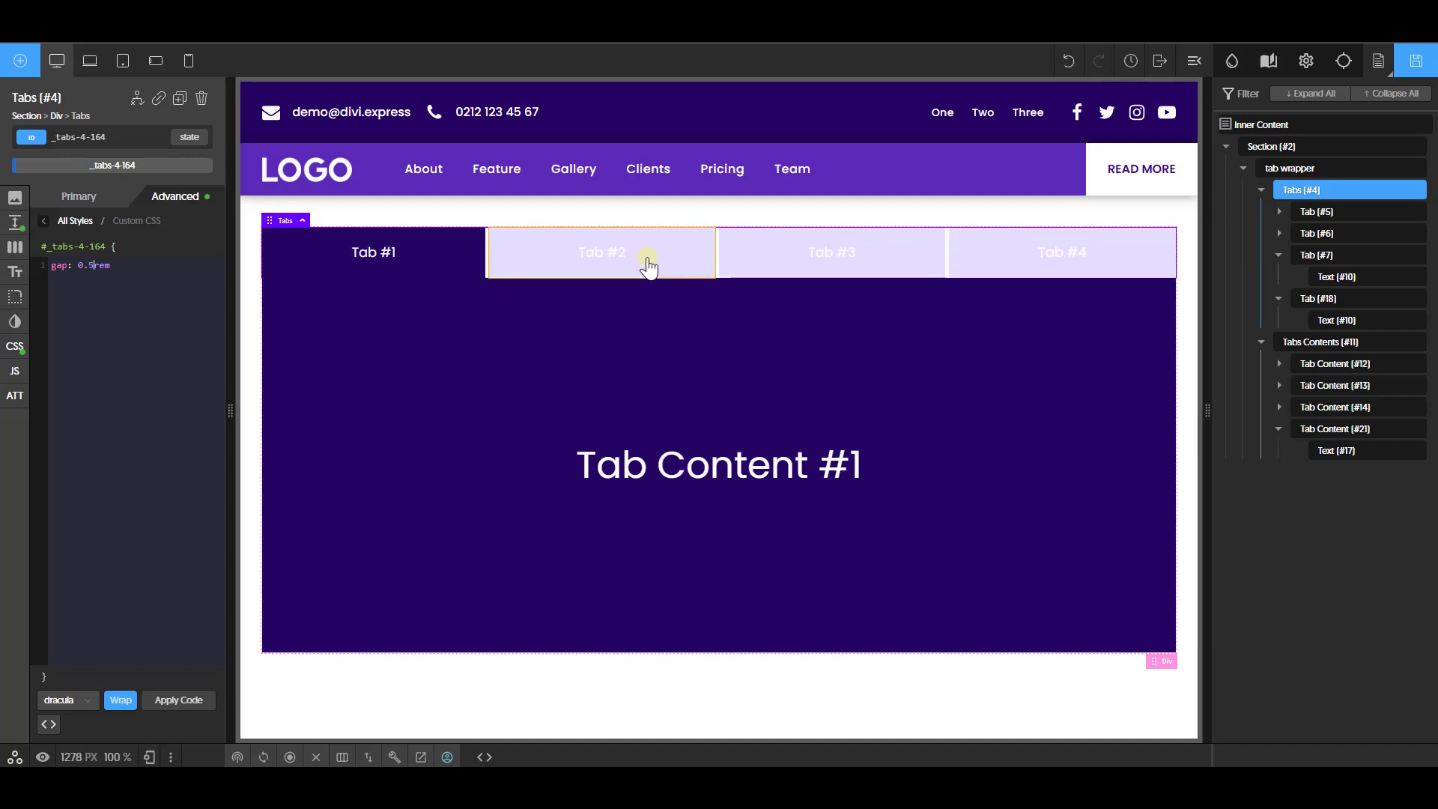
Set the text colour of the shared tab class, tabs-6915-tab, to the global purple colour
left_click(531, 257)
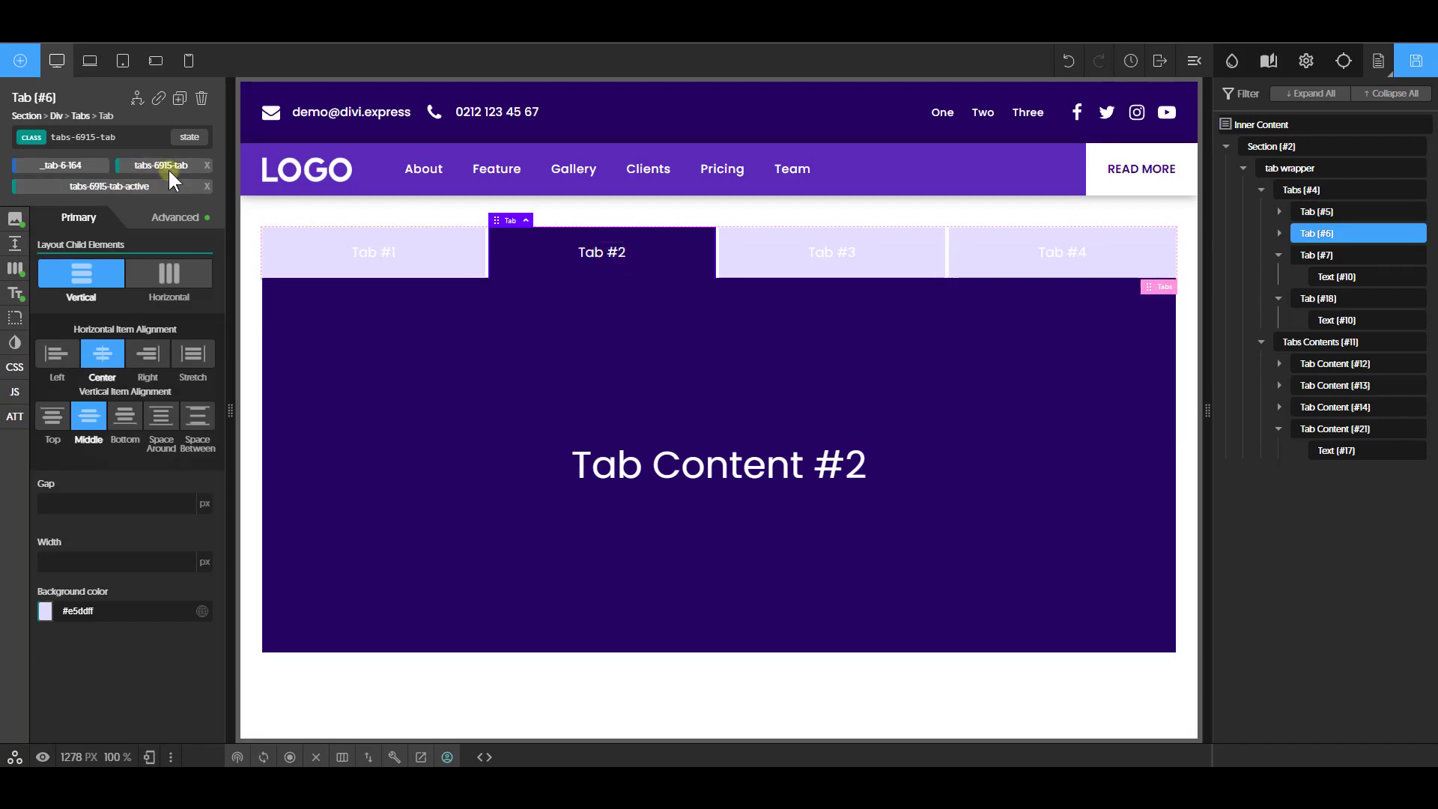
left_click(15, 293)
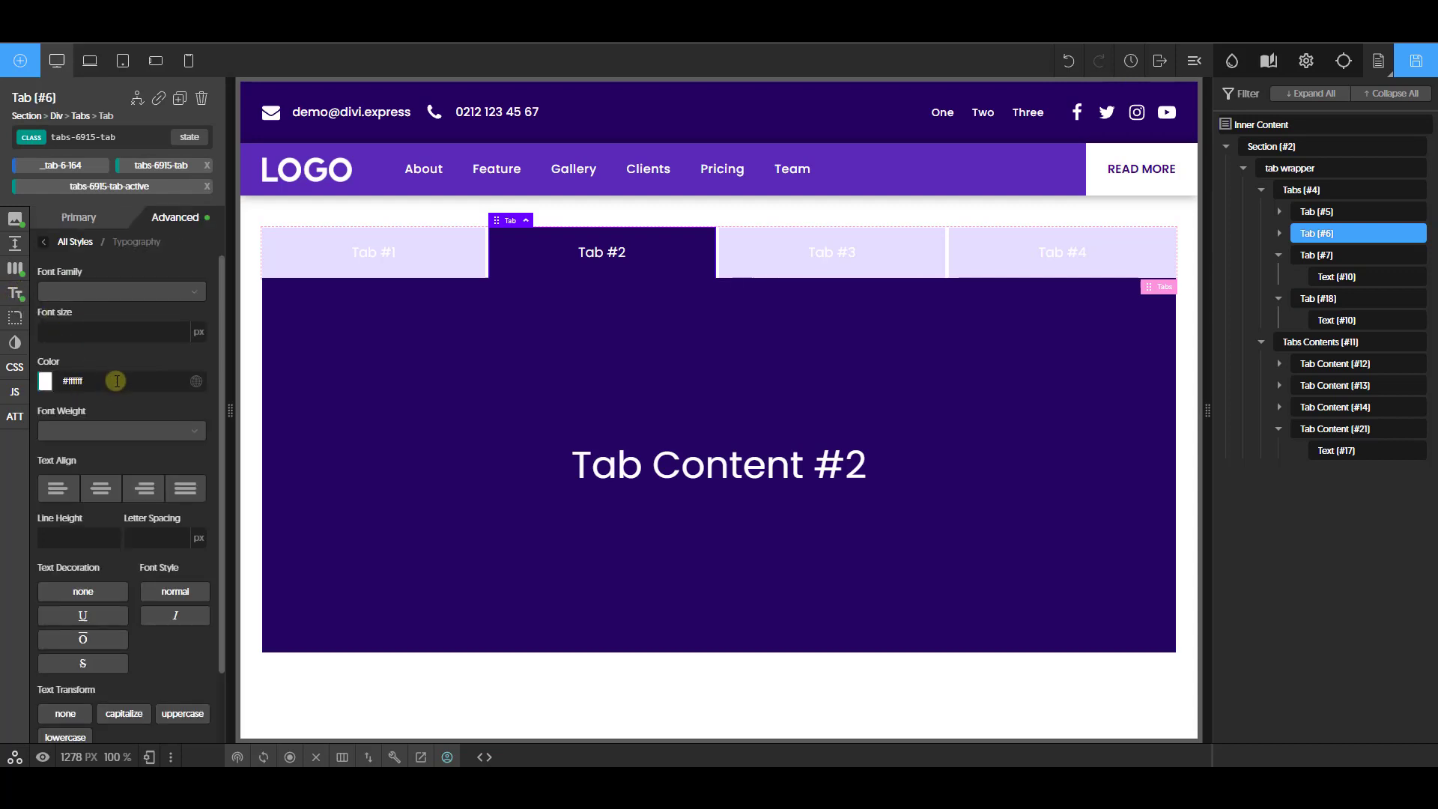
left_click(46, 382)
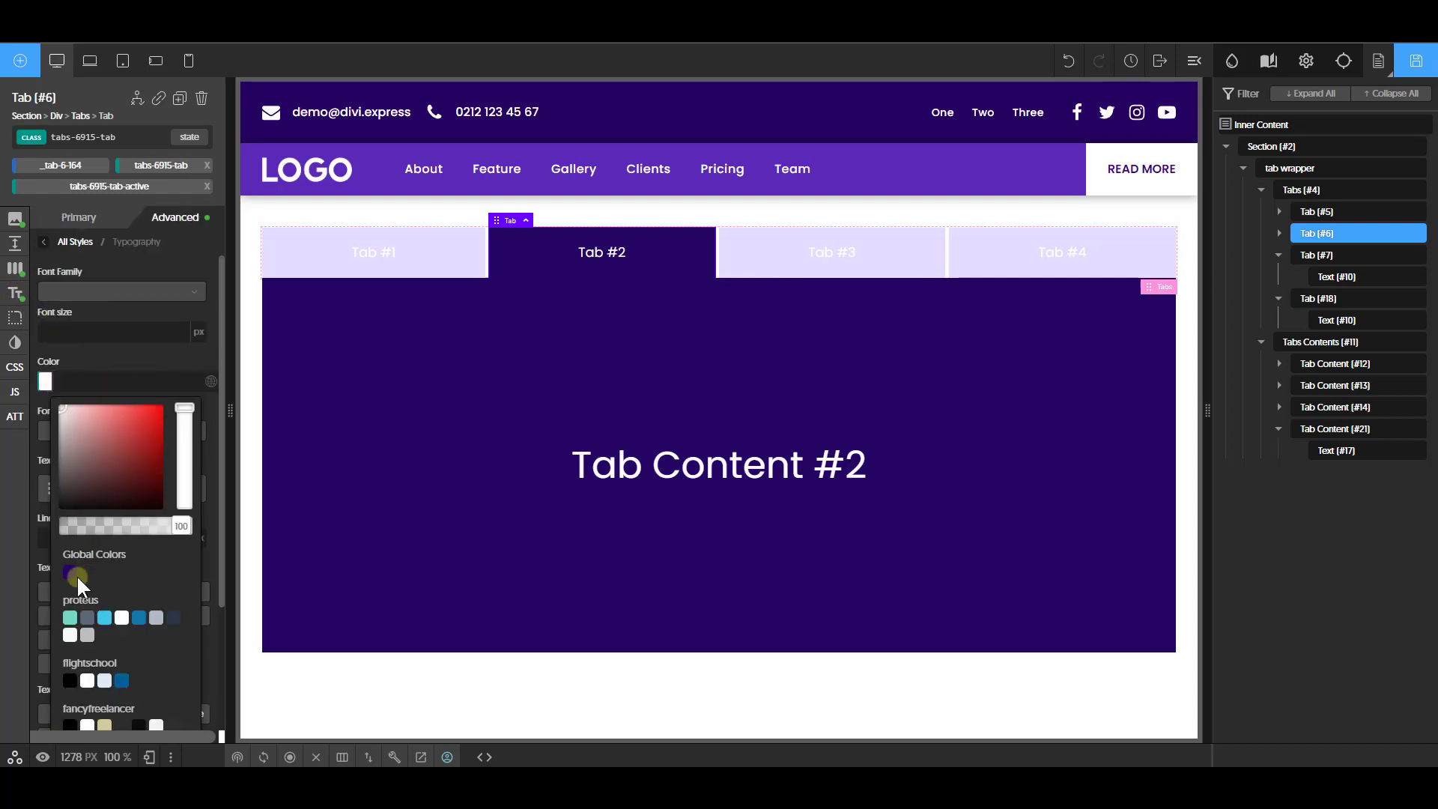
left_click(77, 573)
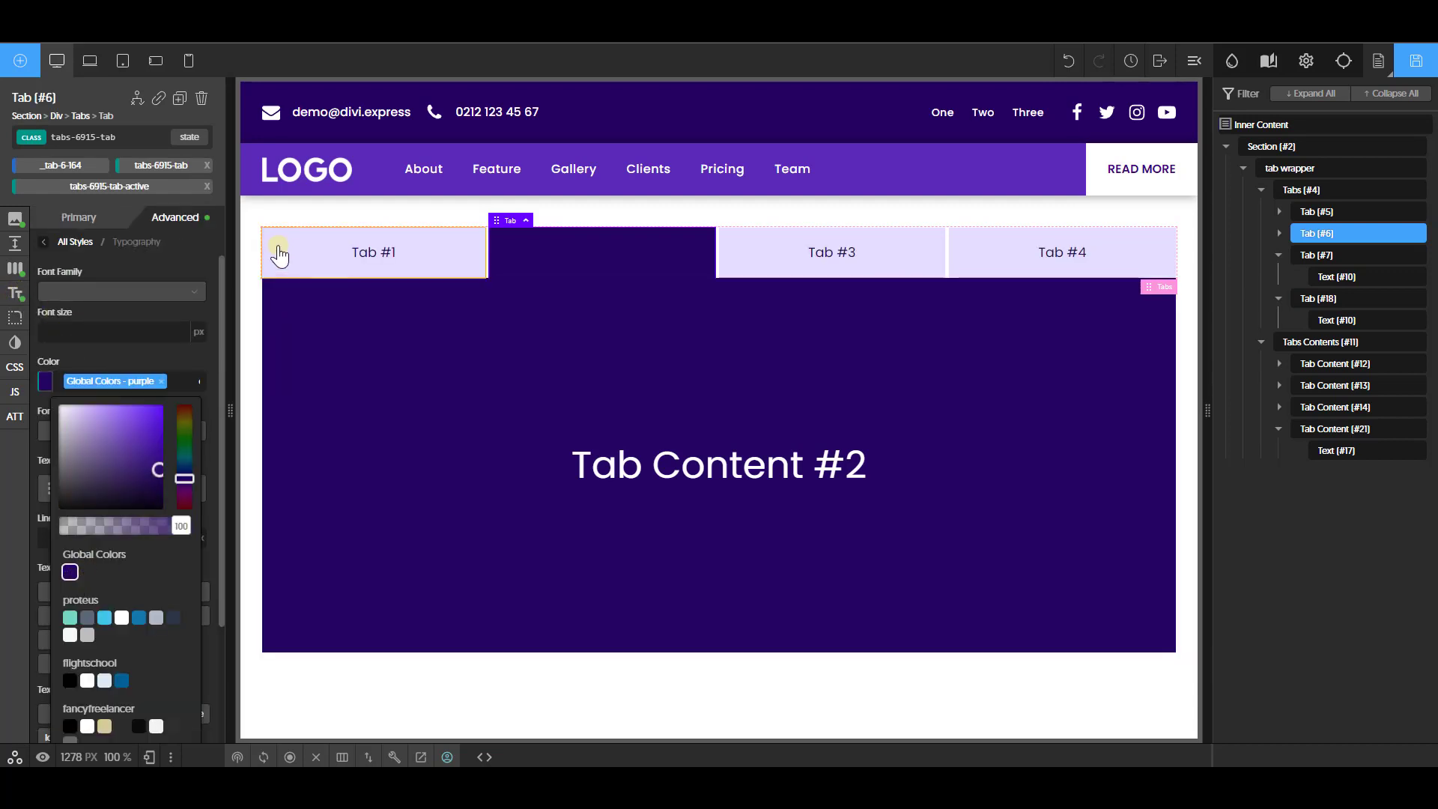
Set the text colour of the active tab class, tabs-6915-tab-active, to white (#ffffff)
left_click(135, 187)
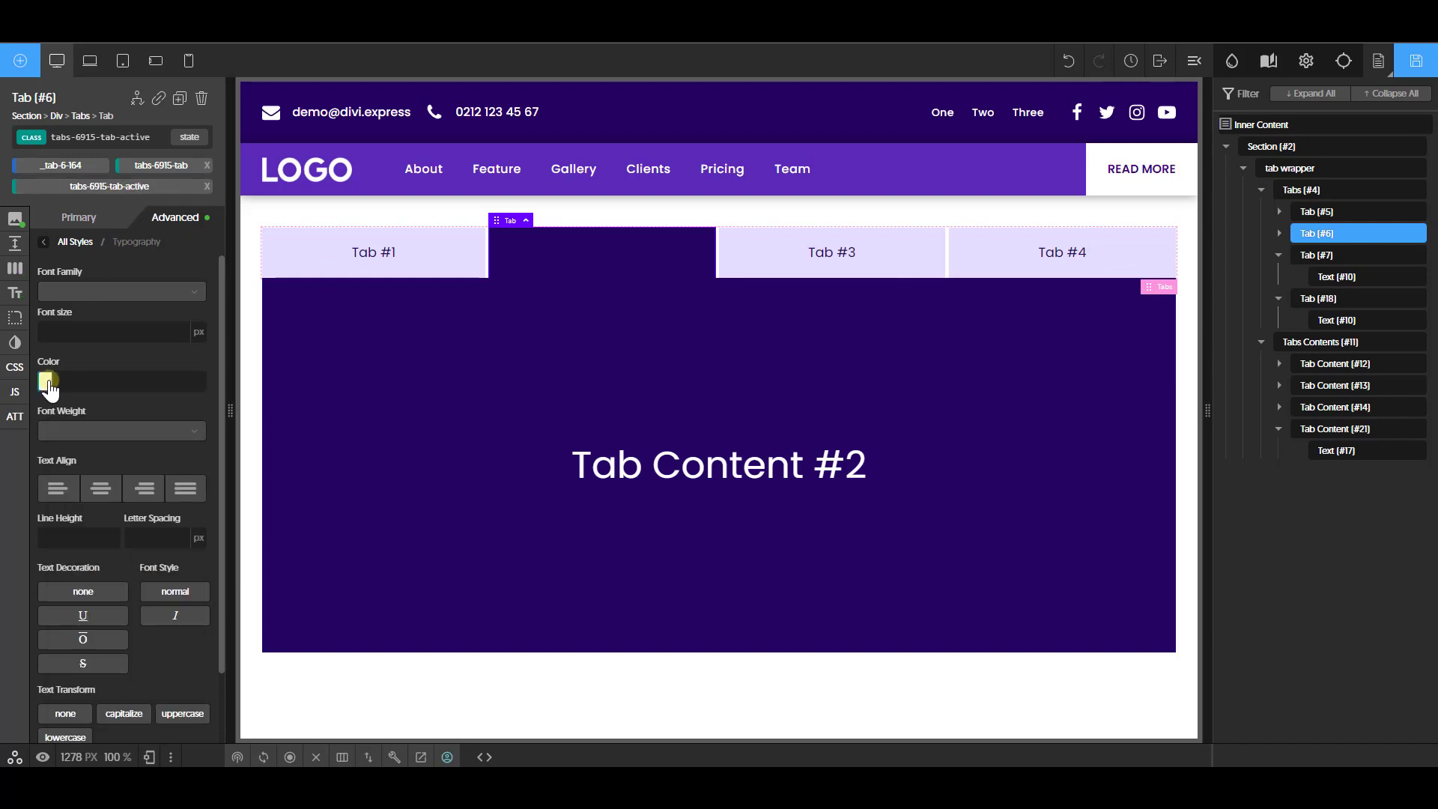
left_click(45, 381)
left_click(38, 372)
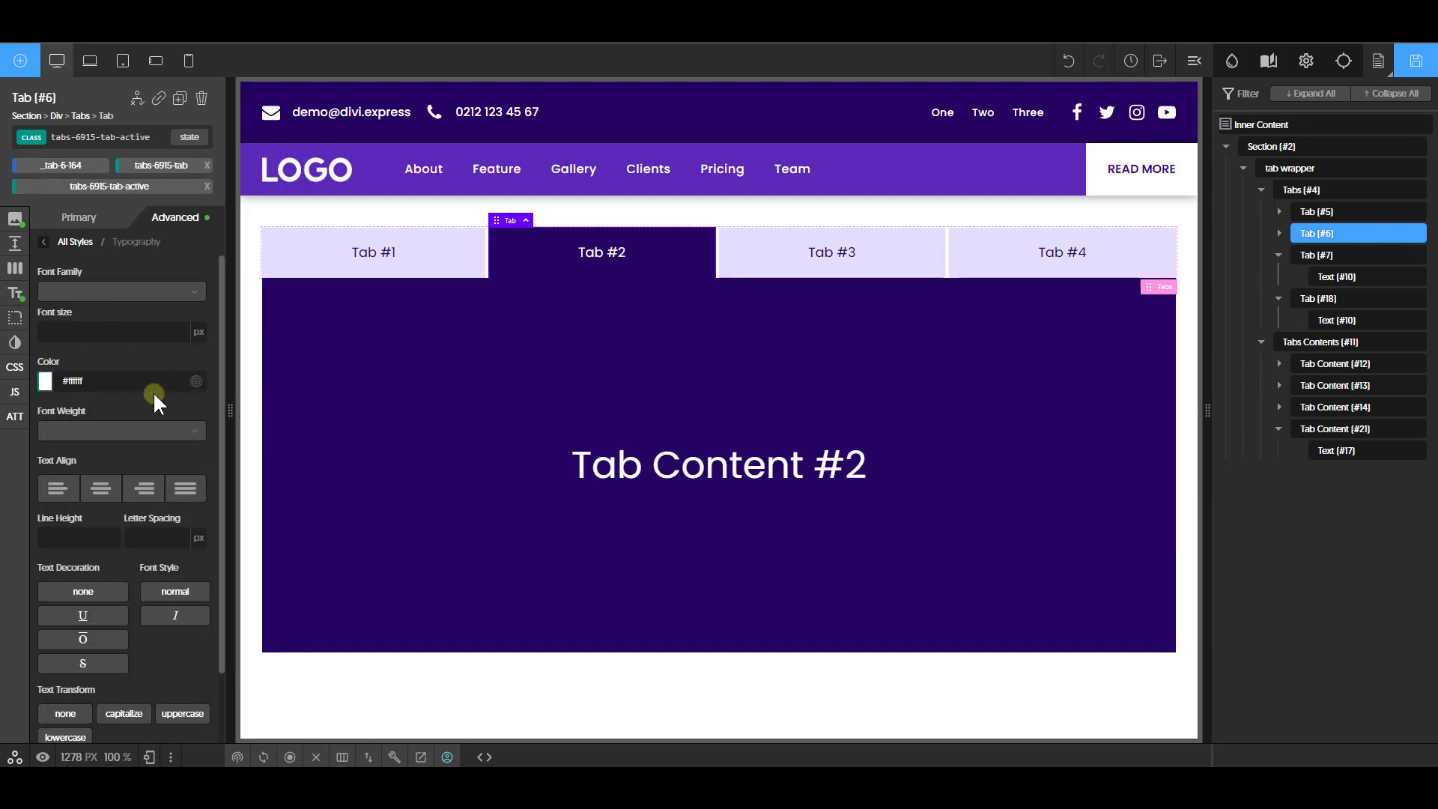
Switch between the tabs to check the active and inactive text colours, ending on Tab #1
left_click(389, 263)
left_click(610, 262)
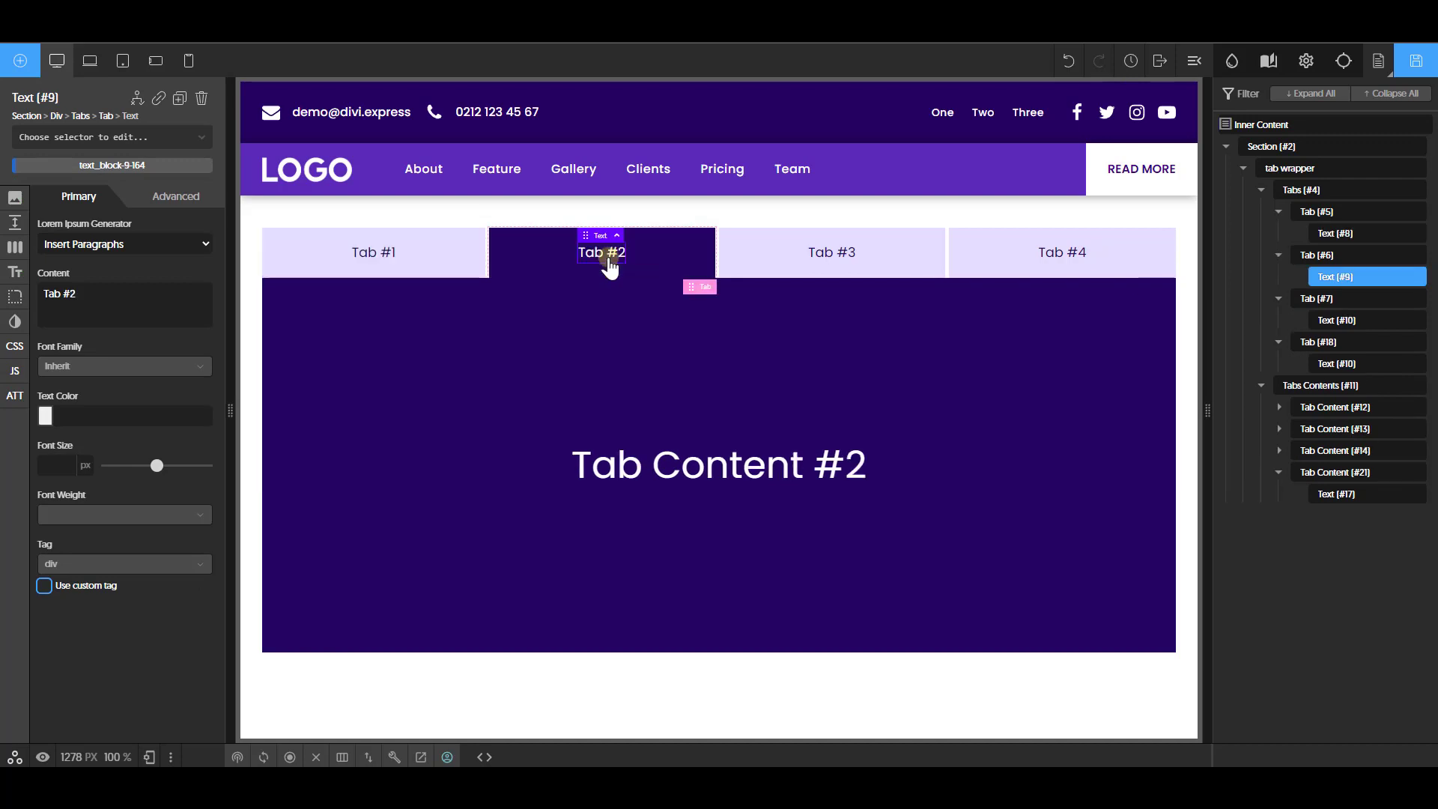
left_click(1018, 262)
left_click(555, 258)
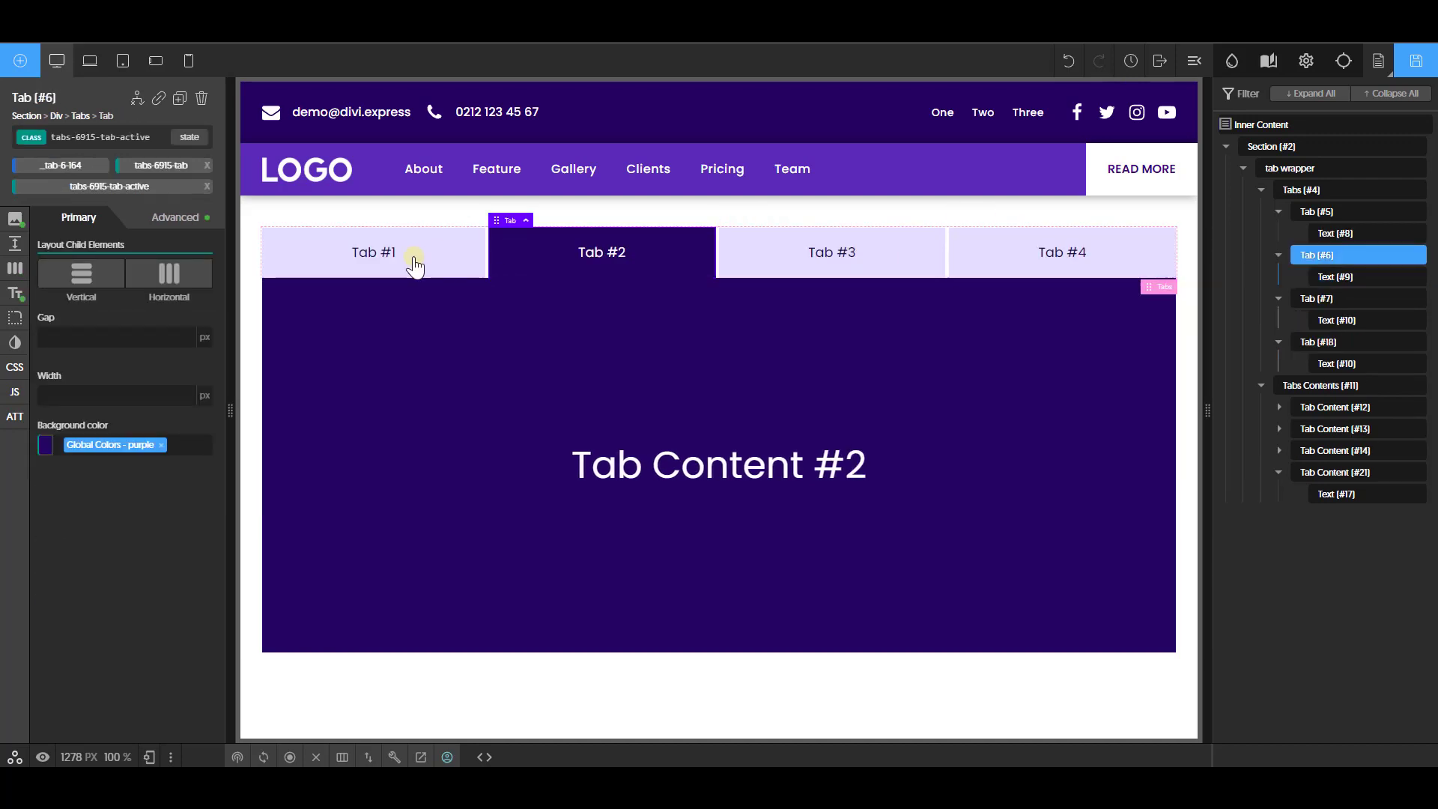
left_click(411, 259)
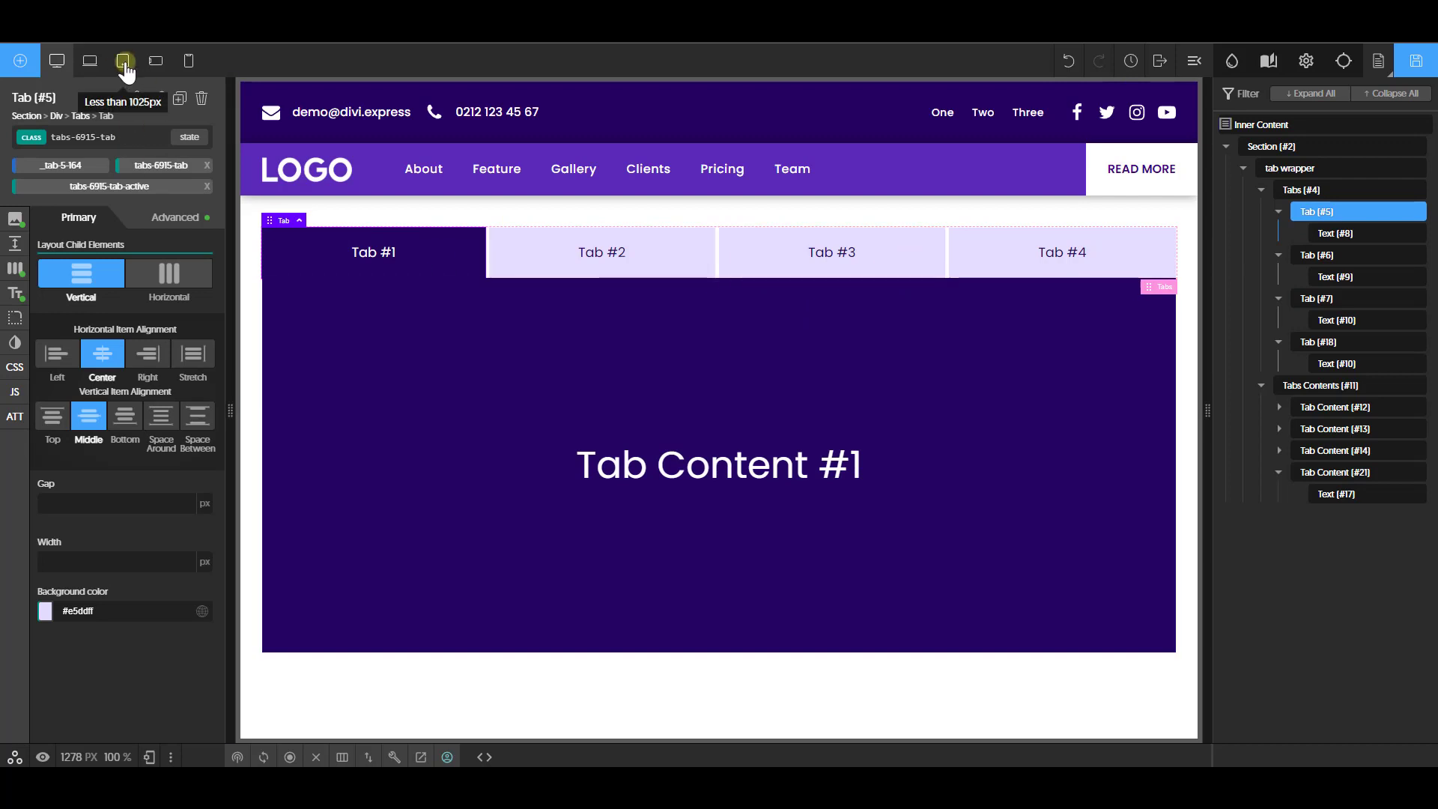
left_click(524, 263)
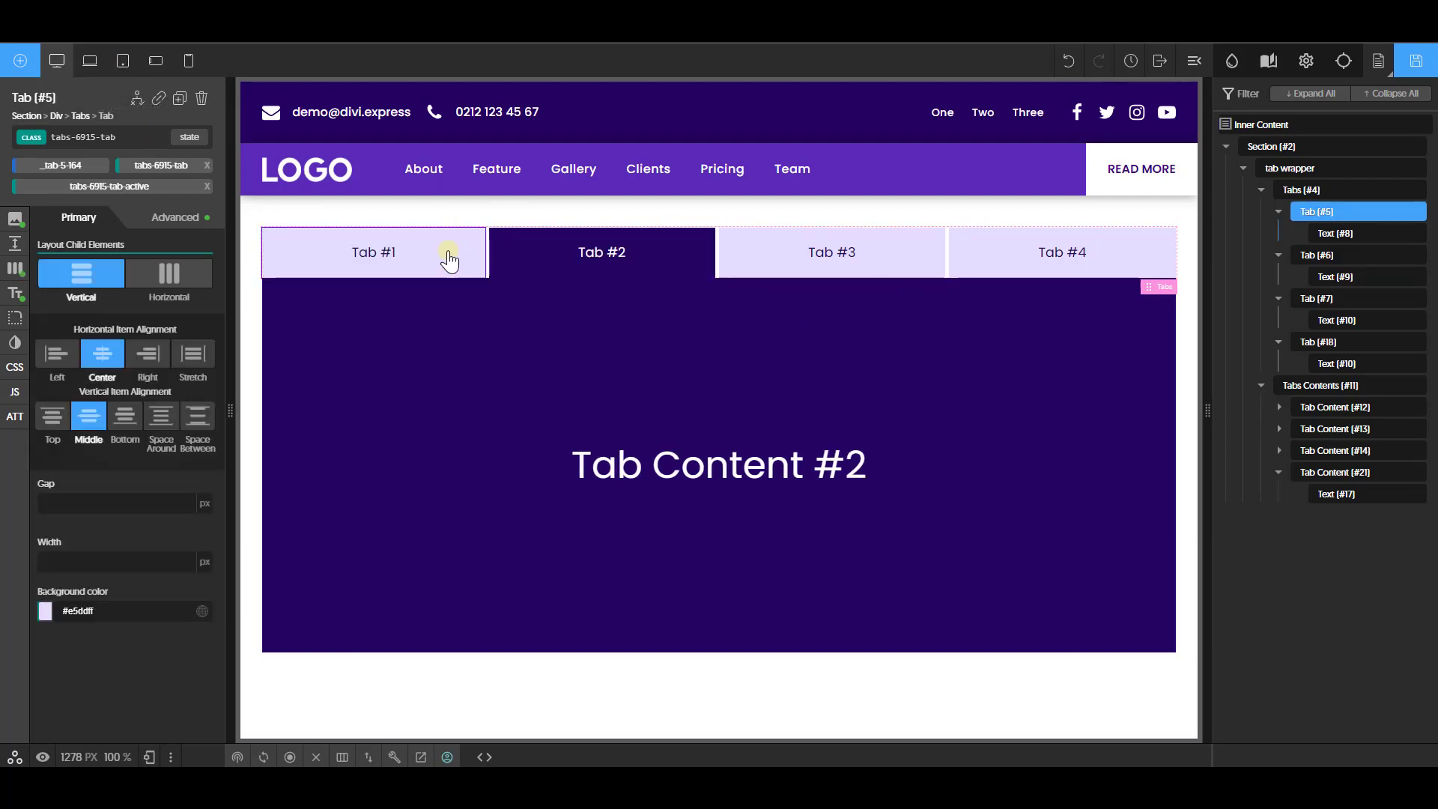
left_click(452, 257)
left_click(1279, 212)
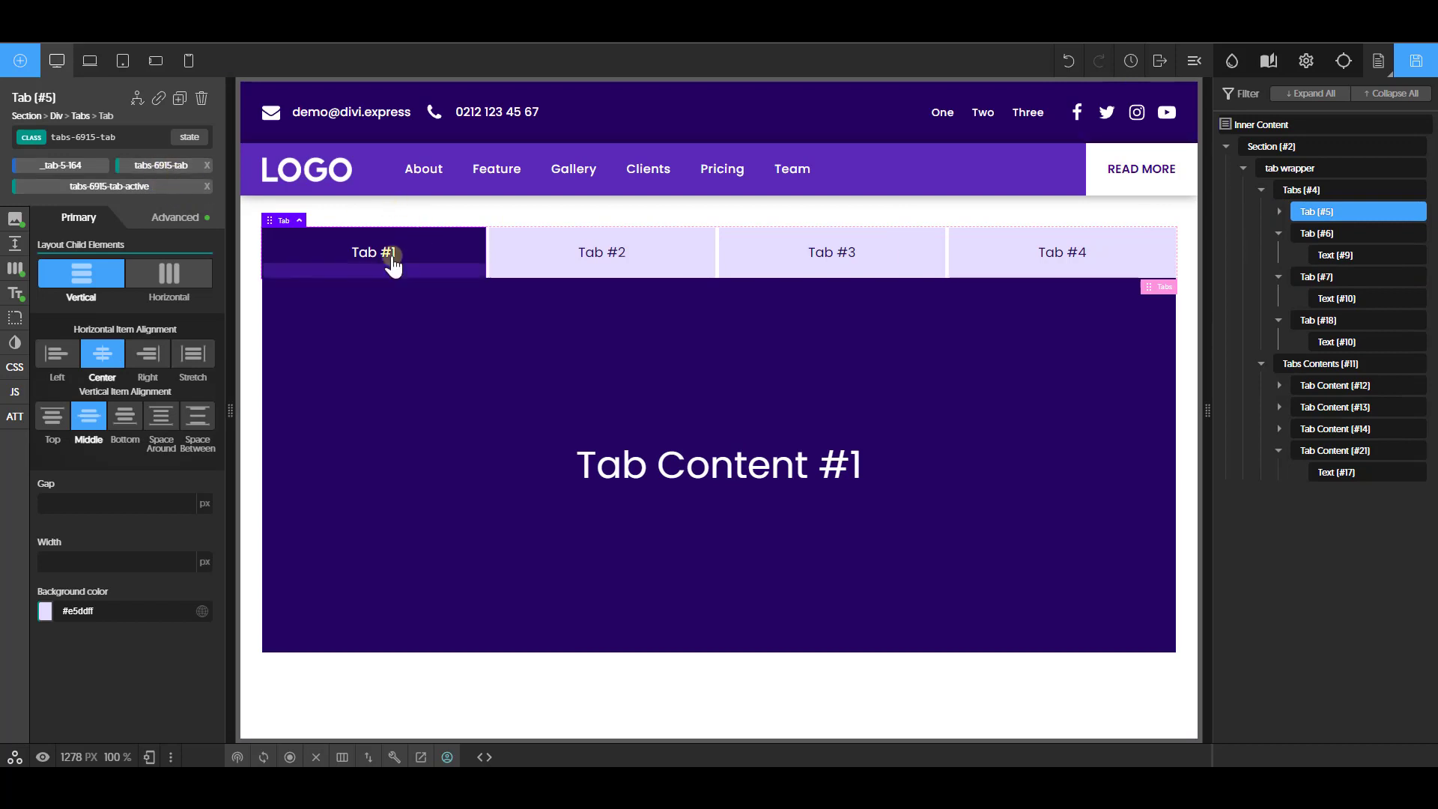
Set the shared tab class's min-width to 40% at the 520 px wide phone breakpoint
left_click(155, 61)
left_click(15, 251)
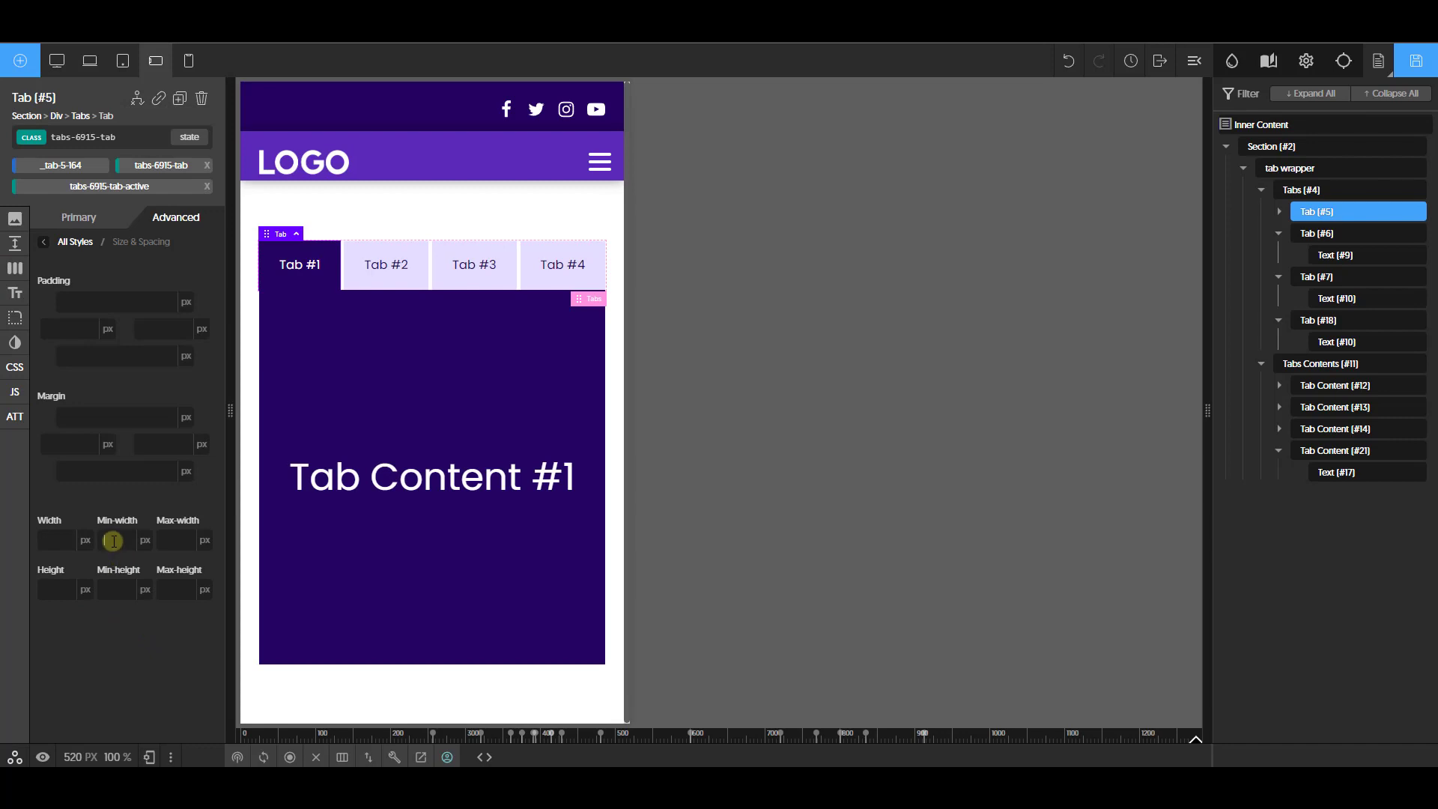
left_click(145, 539)
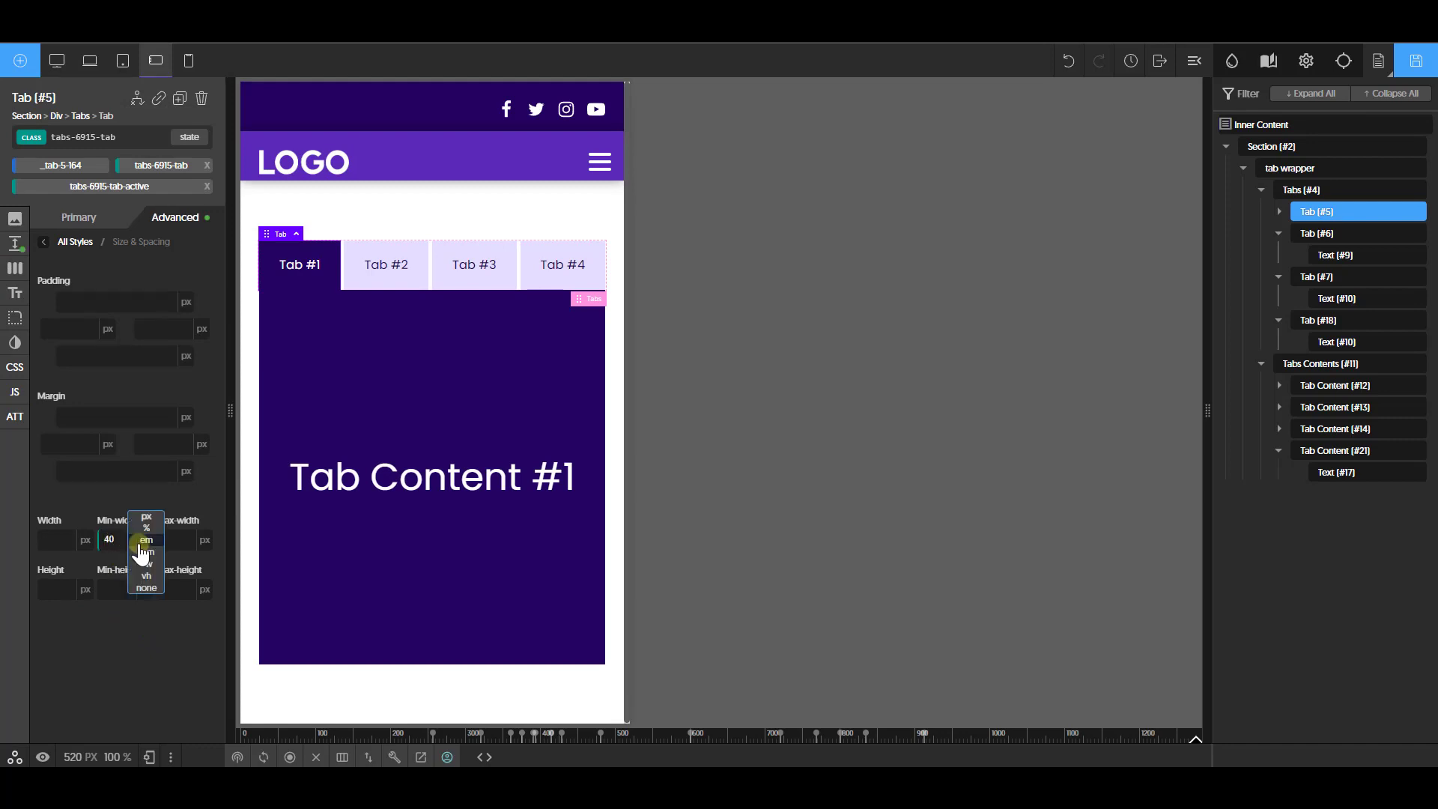
left_click(142, 550)
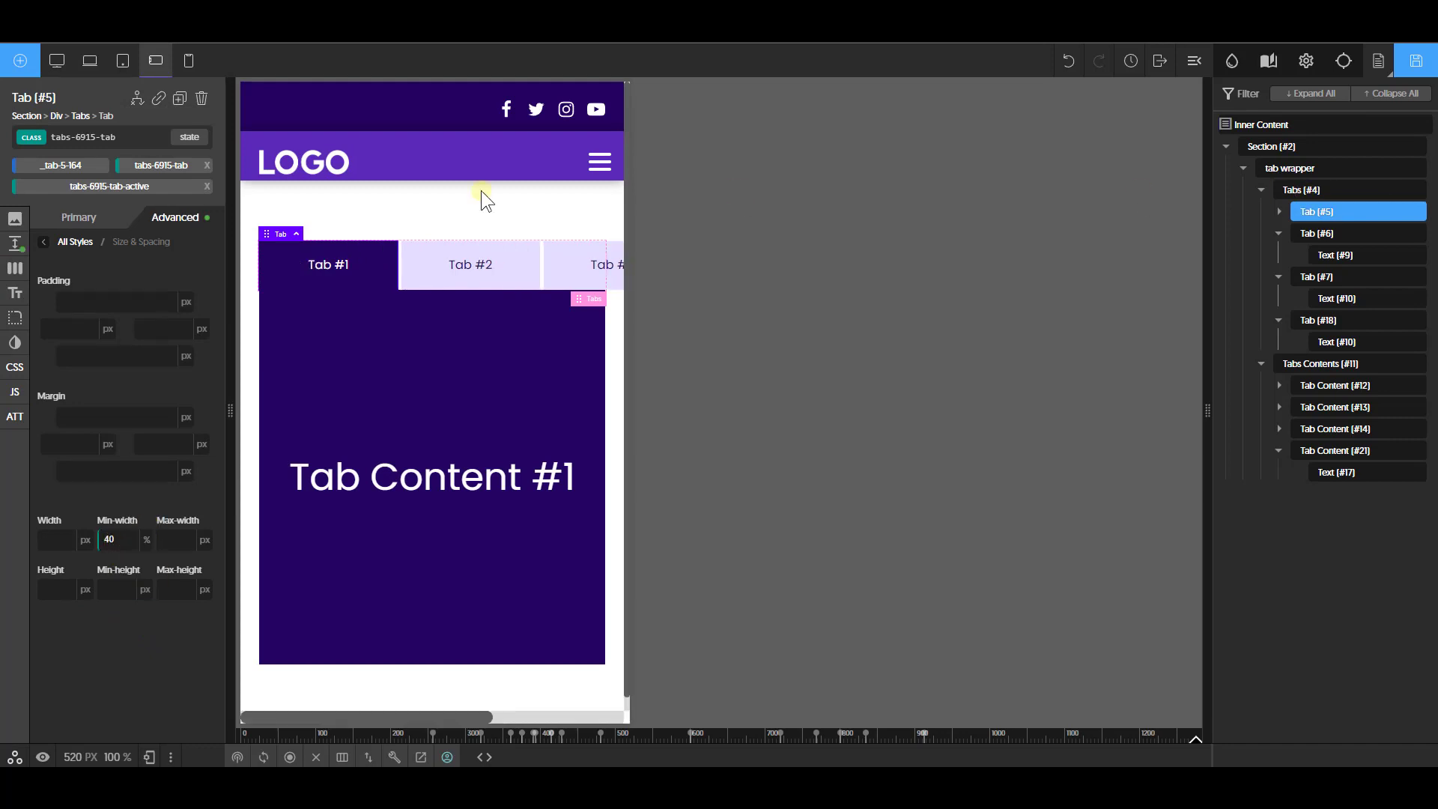
Set the shared tab class's min-width to 100% at the 400 px wide phone breakpoint
left_click(189, 61)
key("BackSpace")
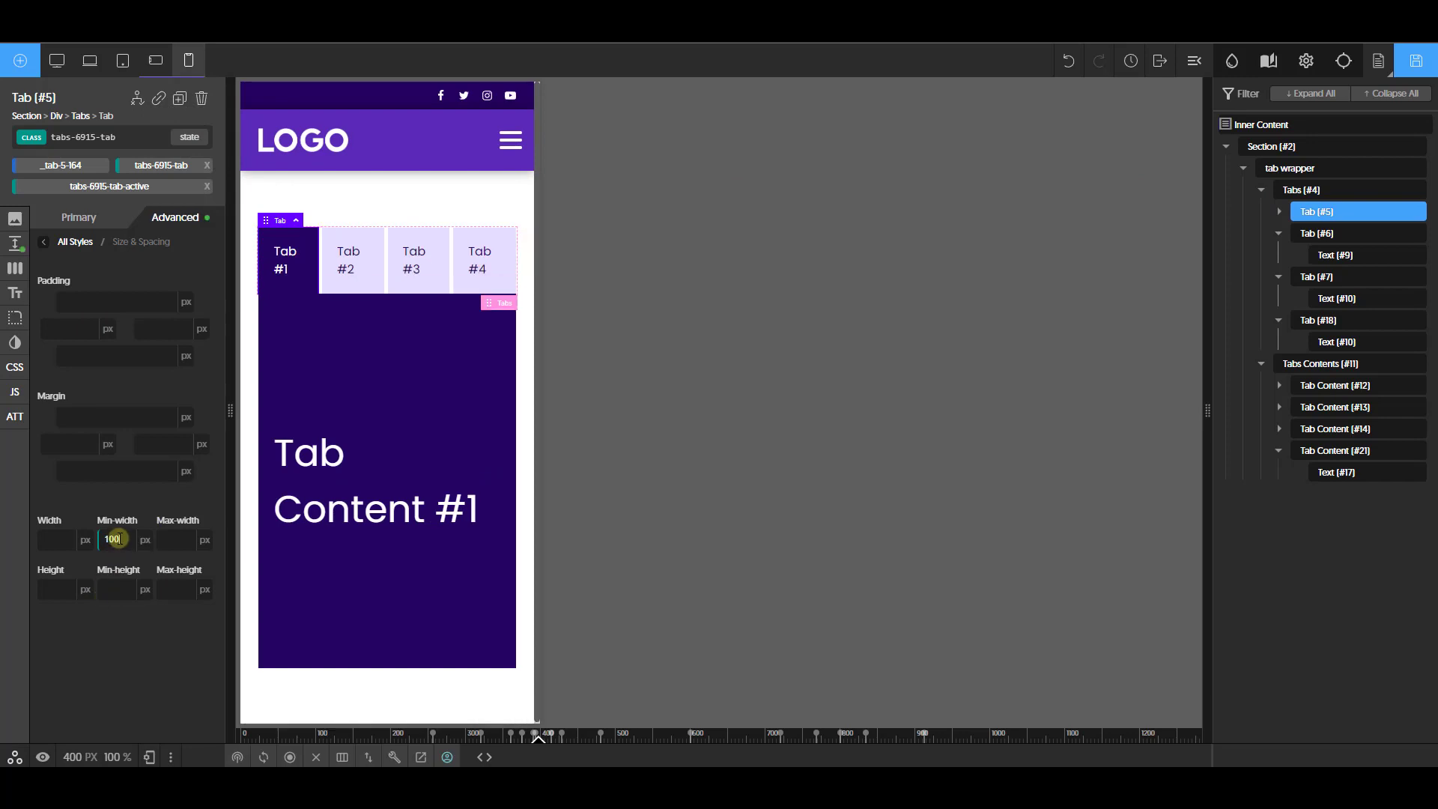
type("100")
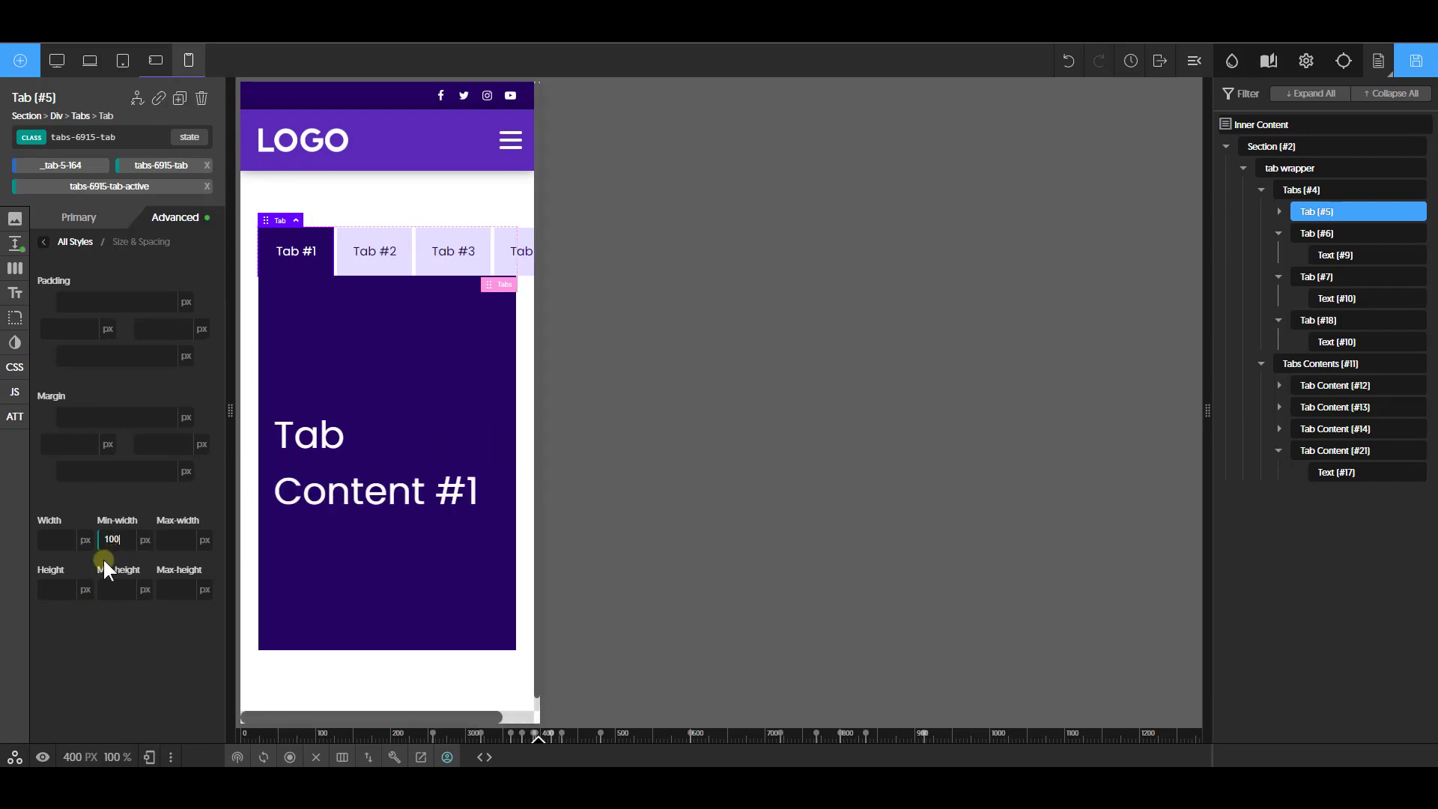
left_click(145, 539)
left_click(142, 550)
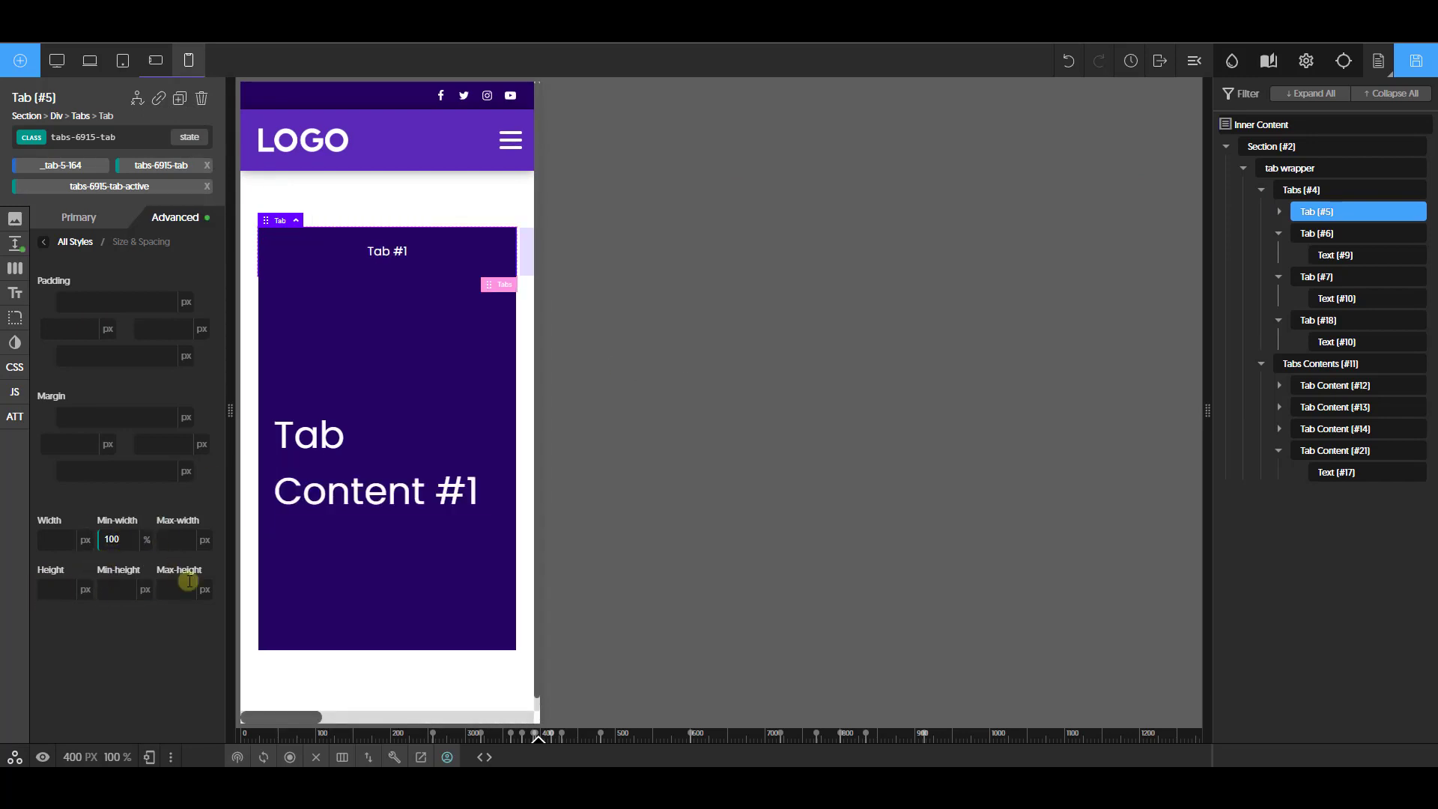
Allow the Tabs (#4) element to wrap onto multiple lines at the 520 px wide phone breakpoint
left_click(155, 64)
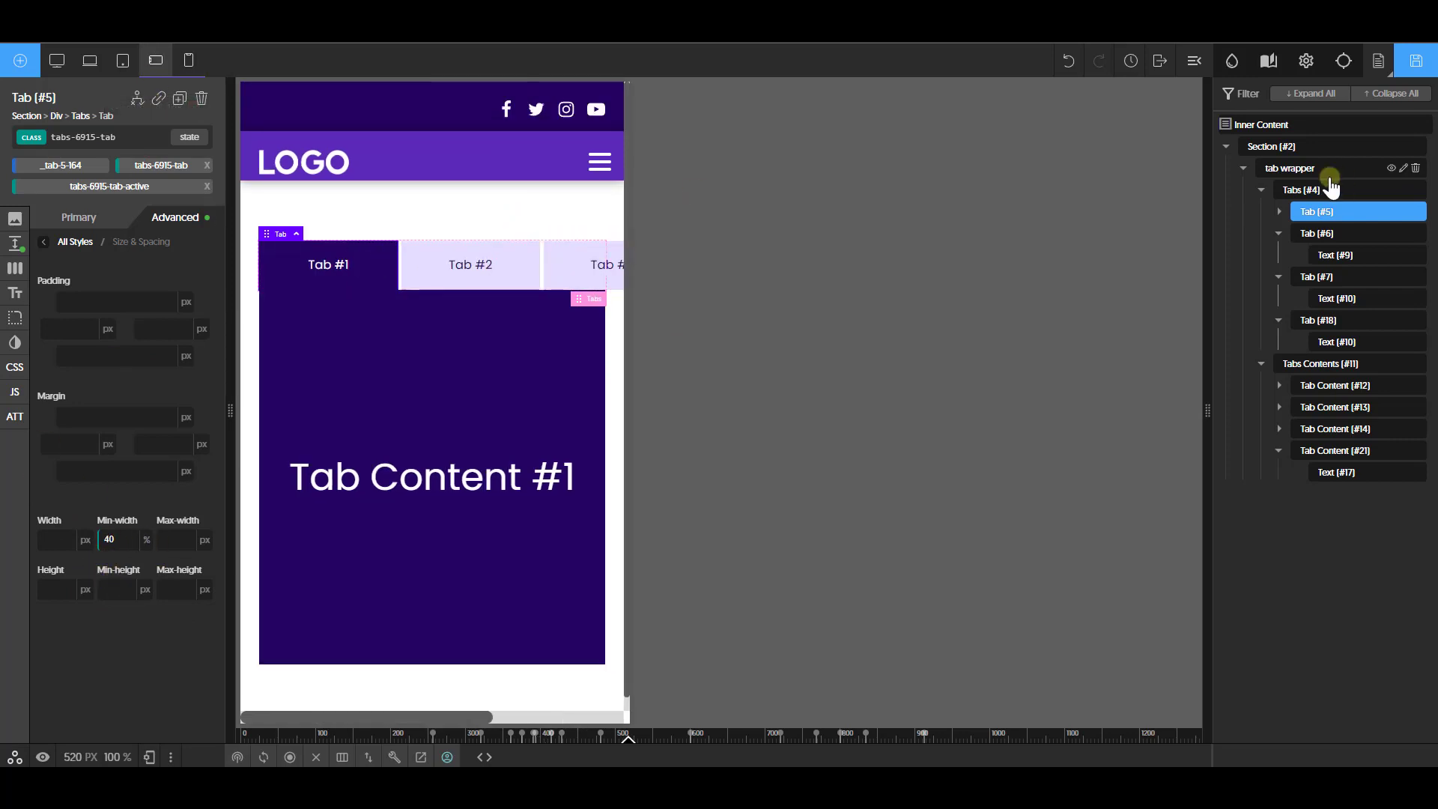
left_click(1310, 191)
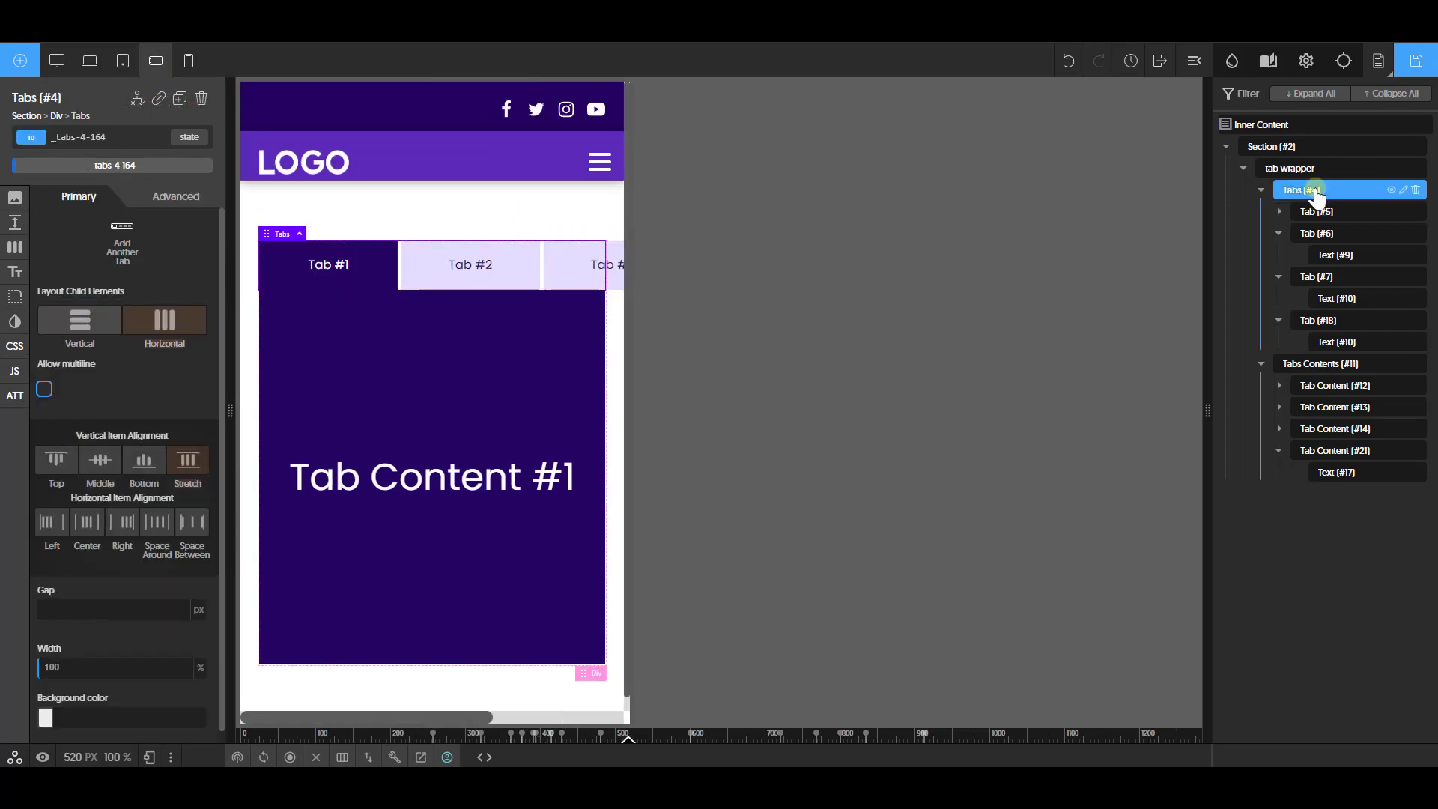
left_click(44, 389)
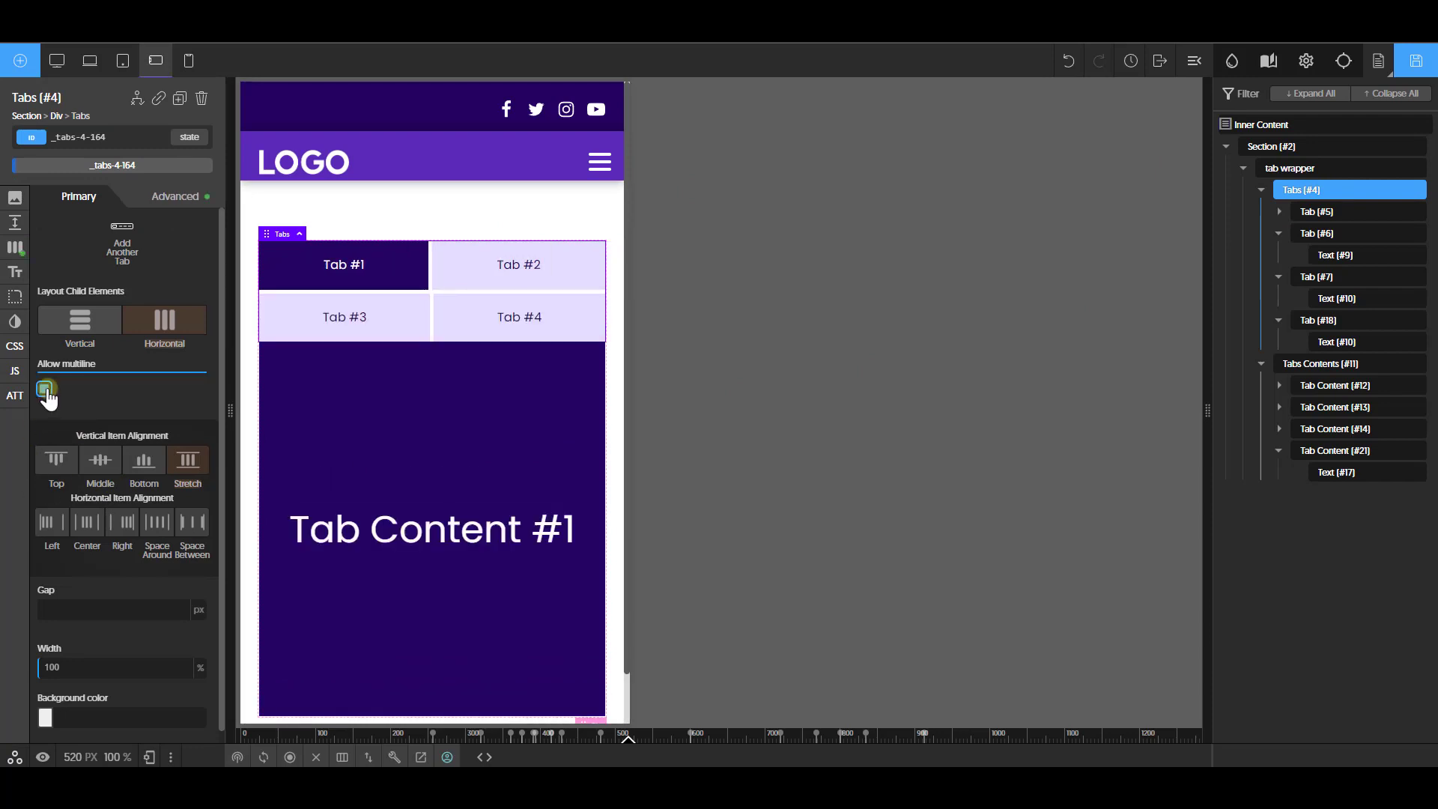
Check the tab layout at the small phone, tablet and laptop breakpoints, ending on the full desktop view
left_click(188, 60)
left_click(123, 60)
left_click(89, 60)
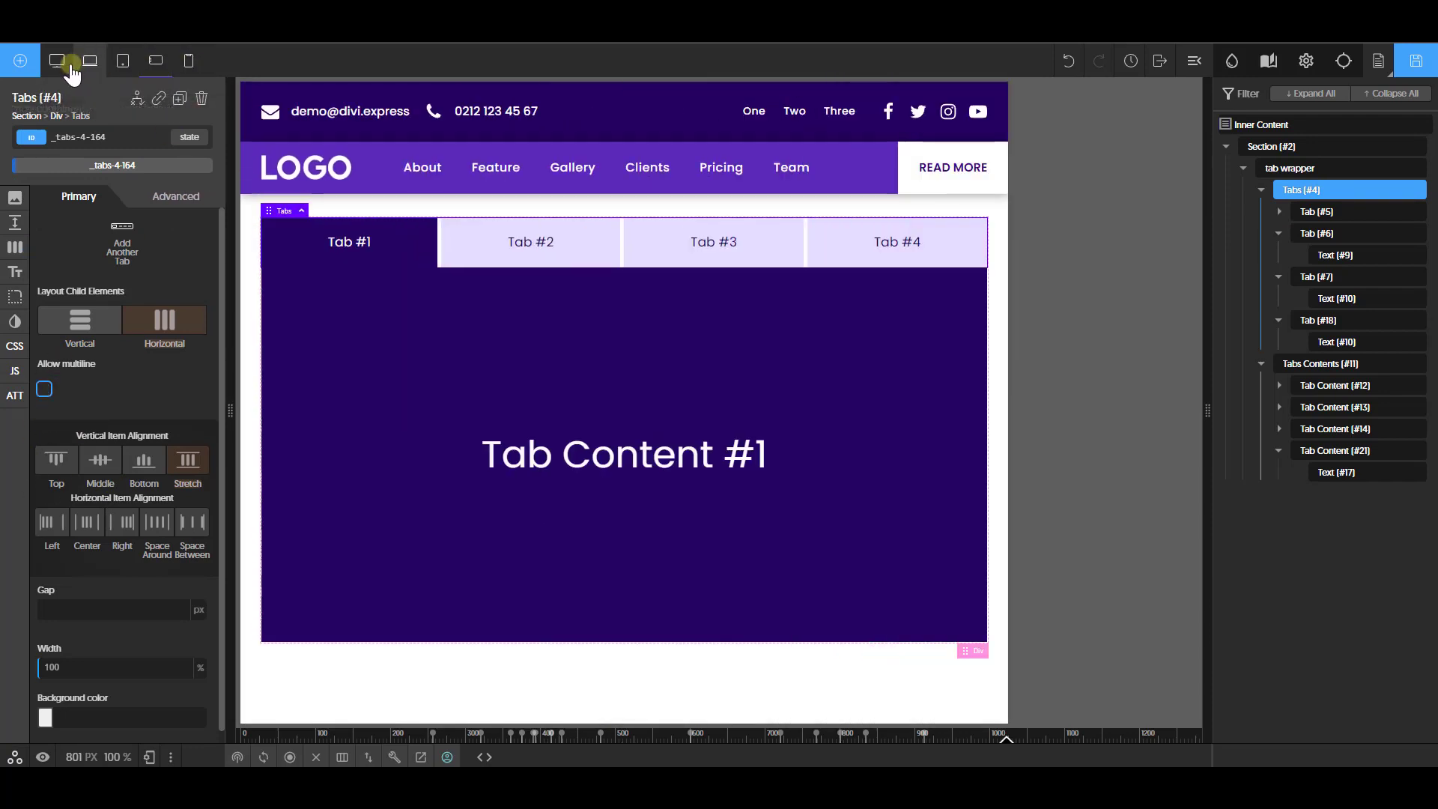
left_click(56, 60)
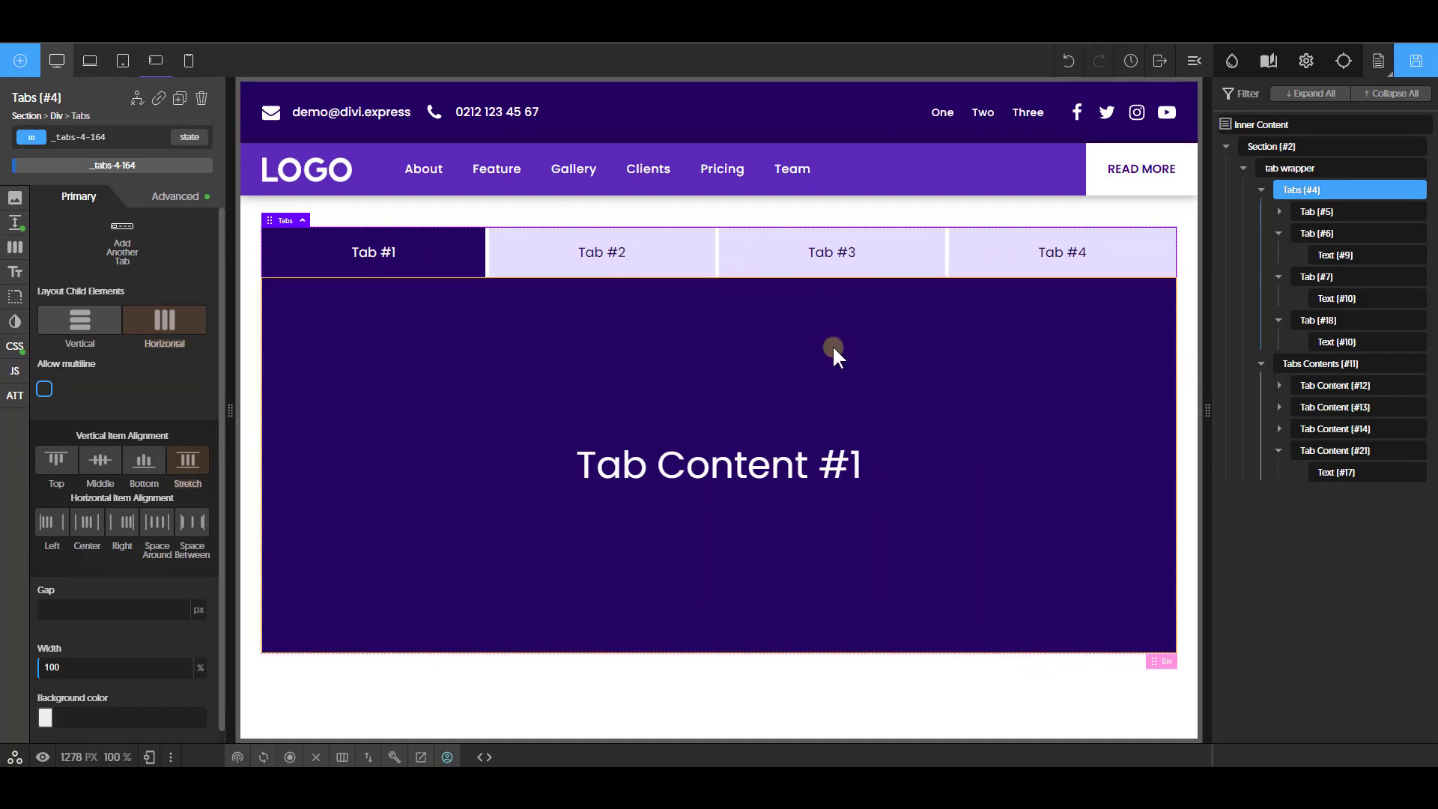
Save the page and open it on the front end
left_click(1416, 62)
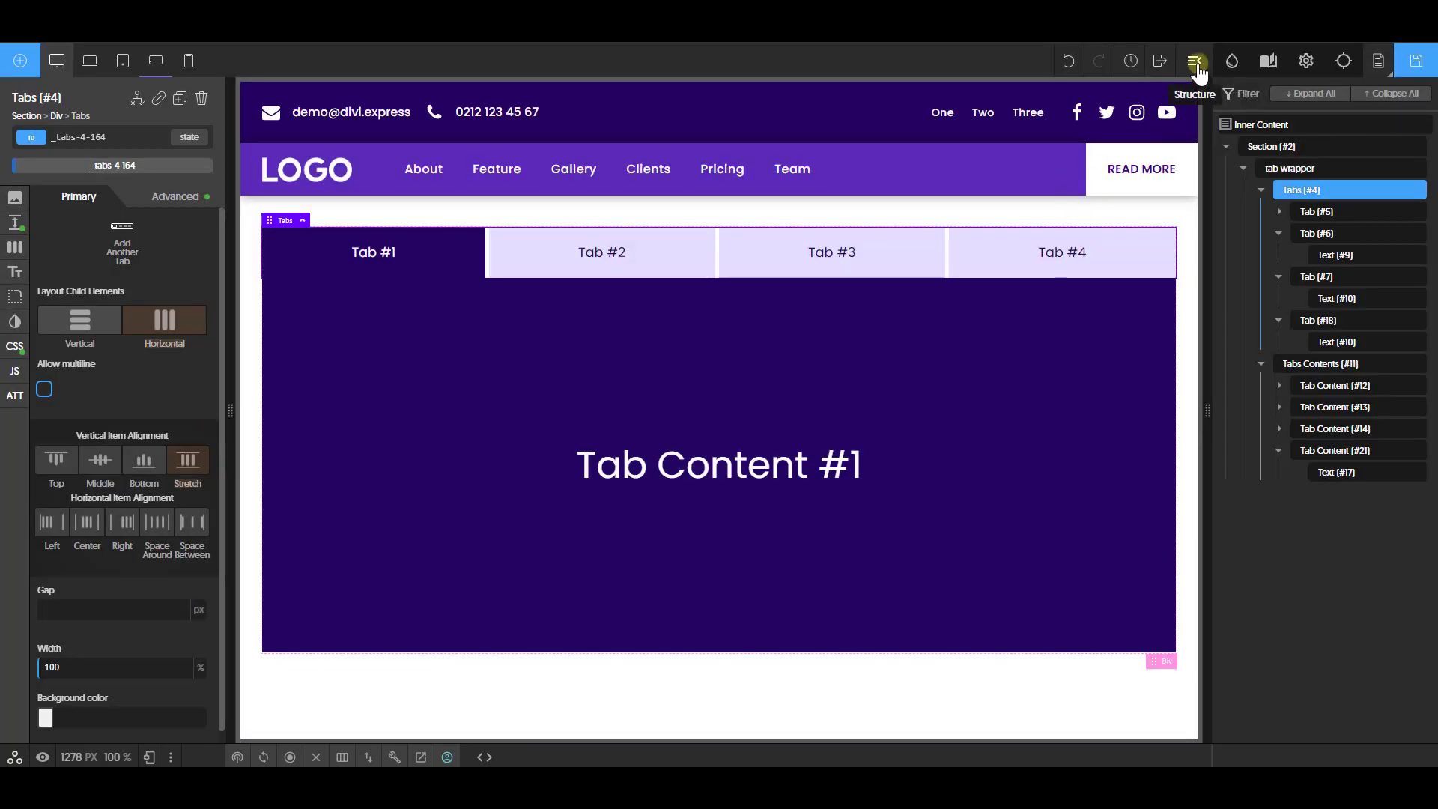
mouse_move(1161, 62)
left_click(1172, 113)
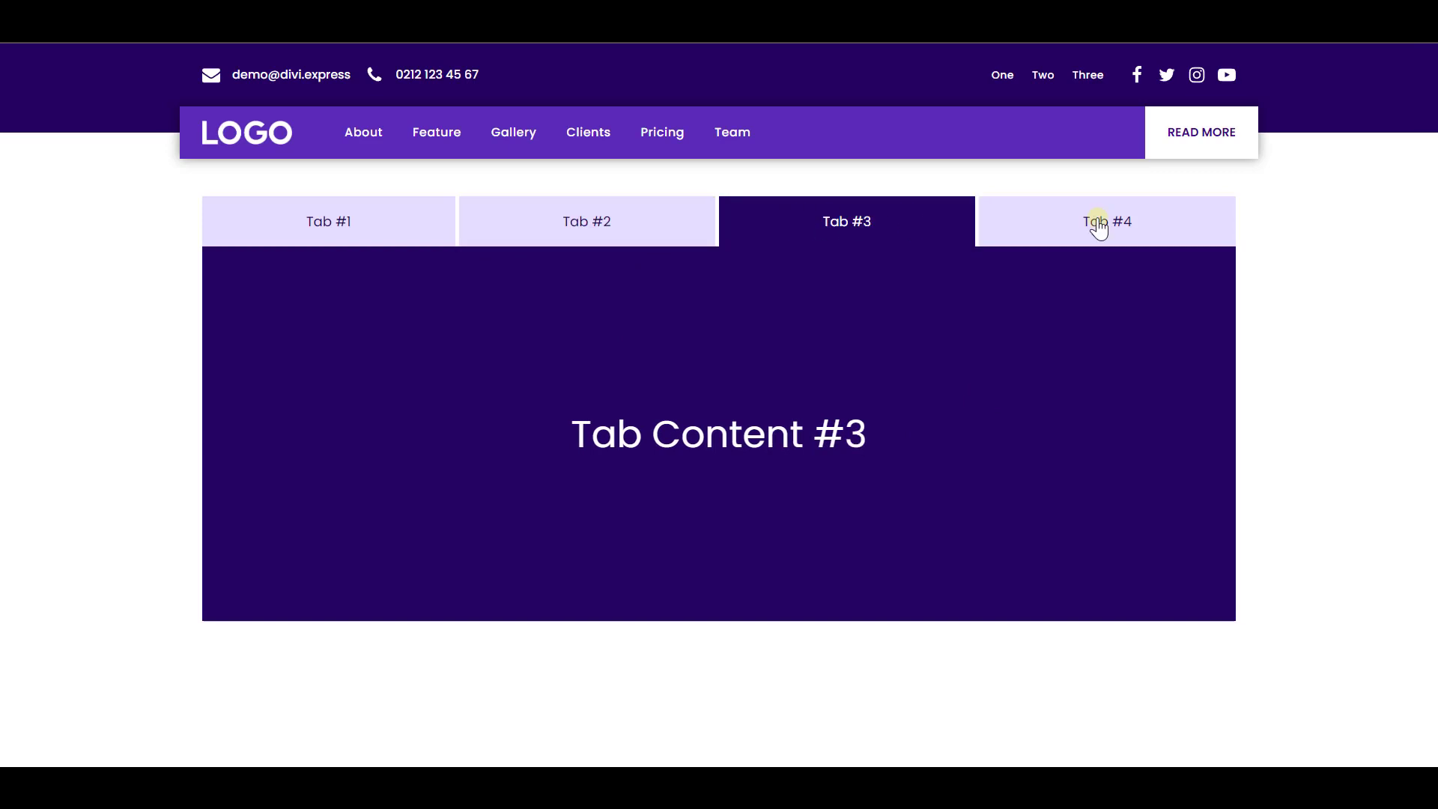
Open the browser's developer tools and display the live page in the responsive device view
mouse_move(1097, 224)
key("F12")
left_click(1073, 53)
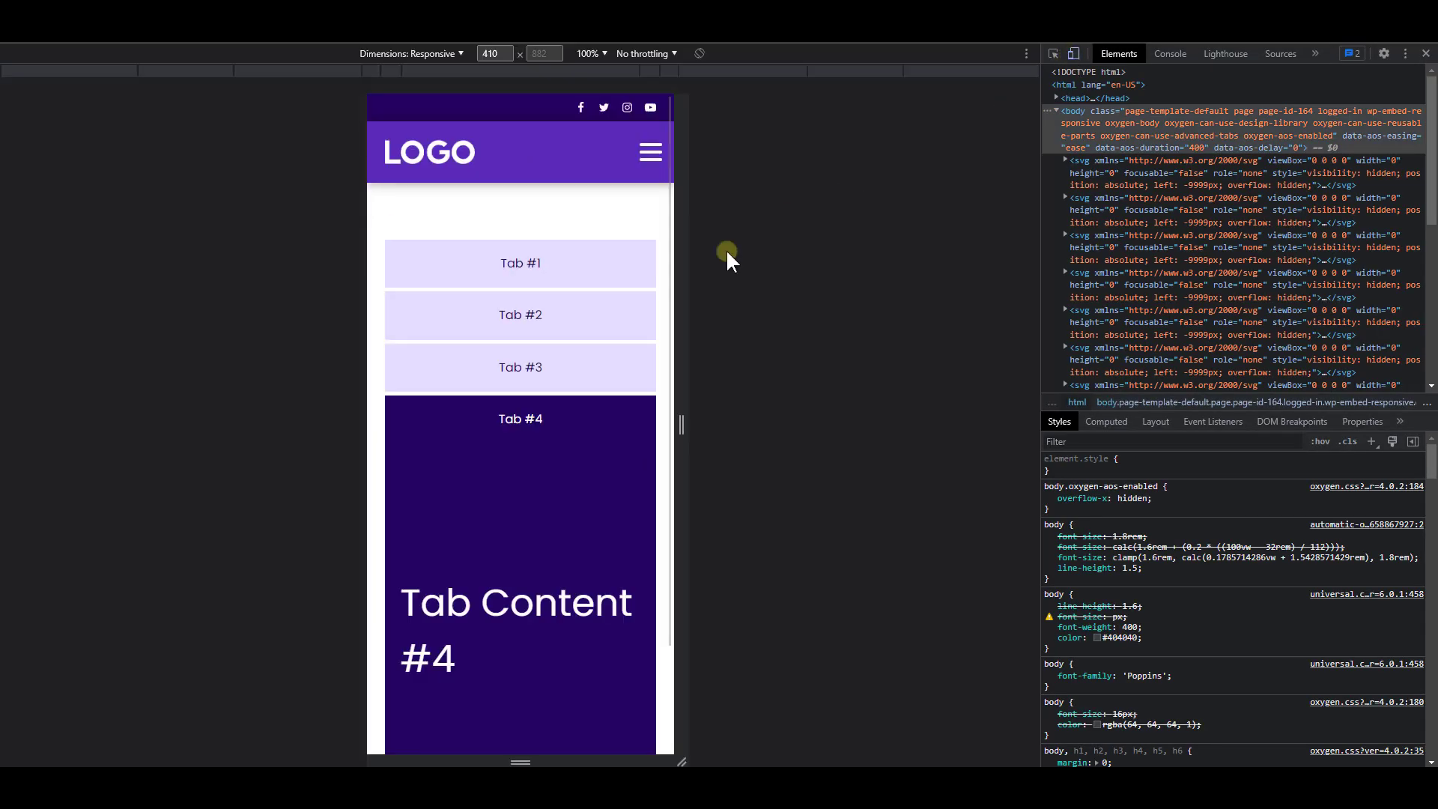
Widen the responsive view of the live page to check how the tabs adapt
left_click_drag(674, 289, 812, 345)
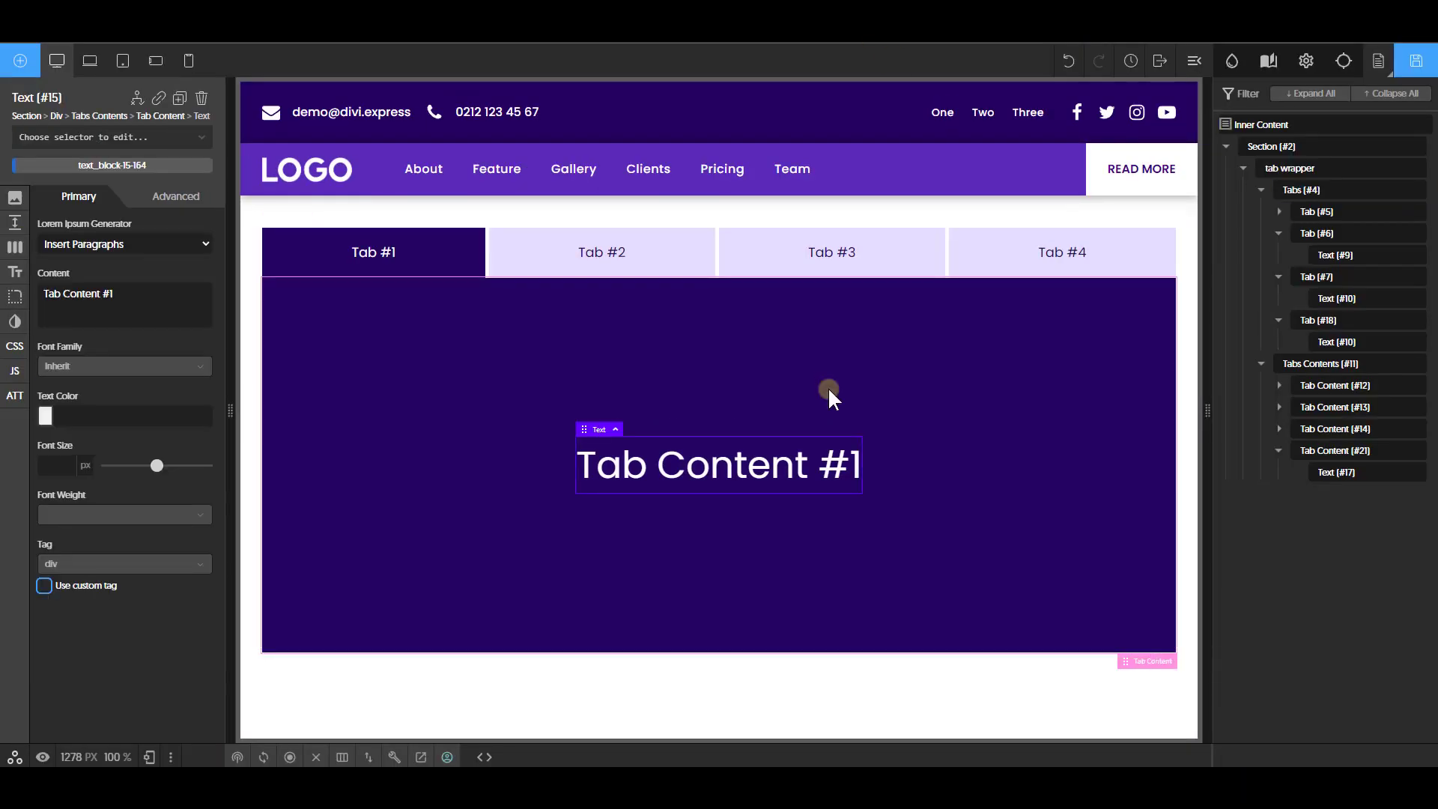
Add a Code Block to Inner Content and place it above Section (#2) in the structure
left_click(1227, 152)
left_click(1261, 124)
left_click(20, 61)
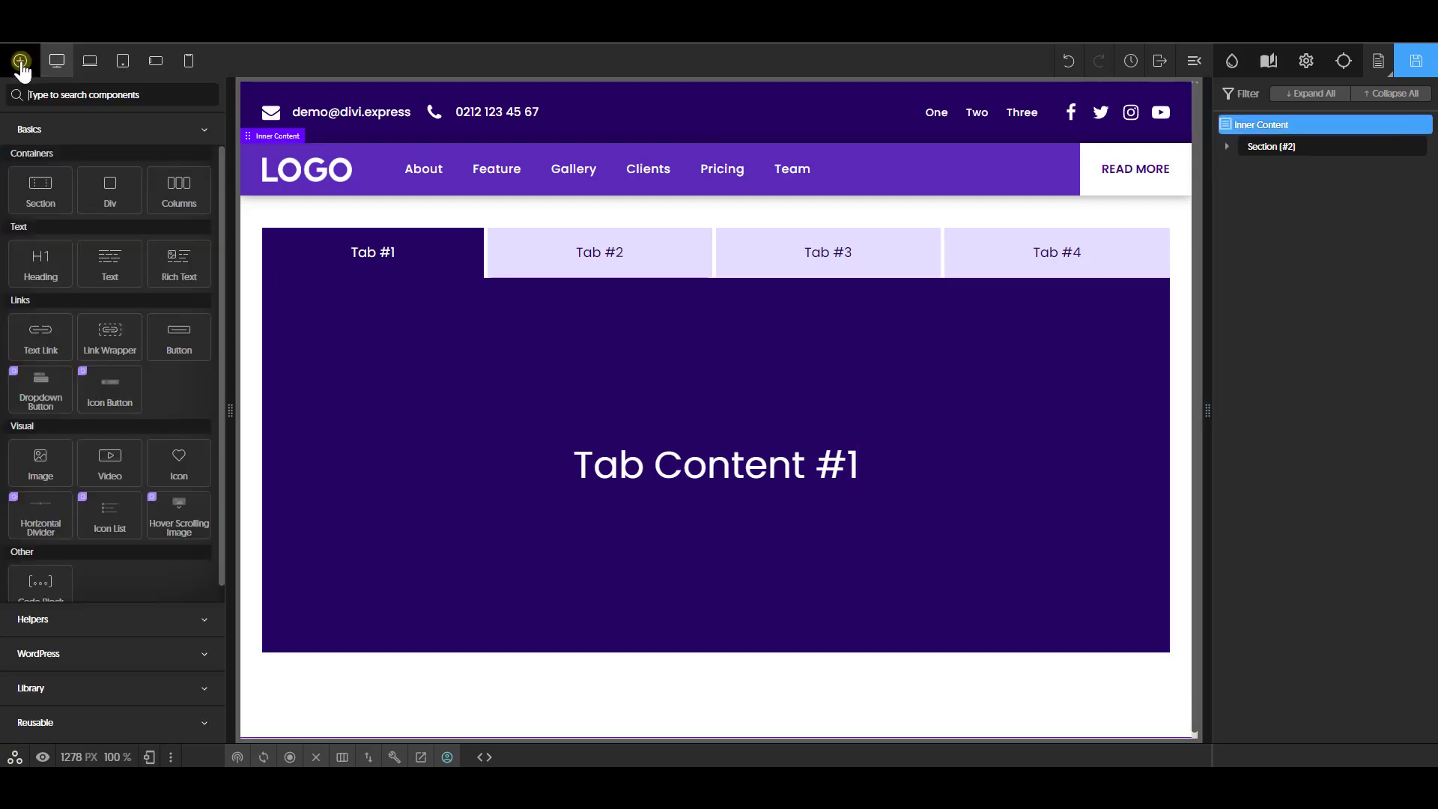
type("code")
left_click(37, 139)
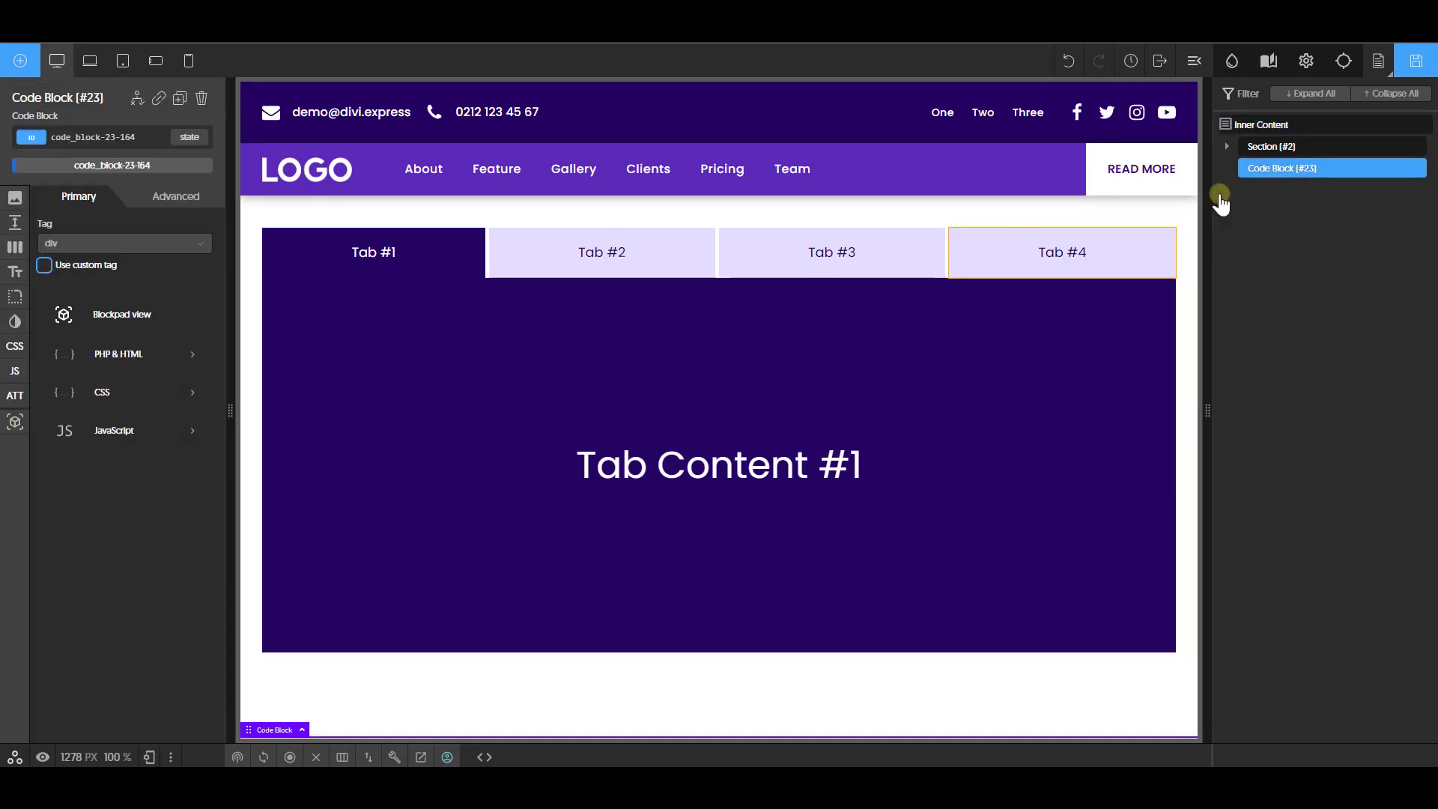
left_click_drag(1251, 167, 1310, 154)
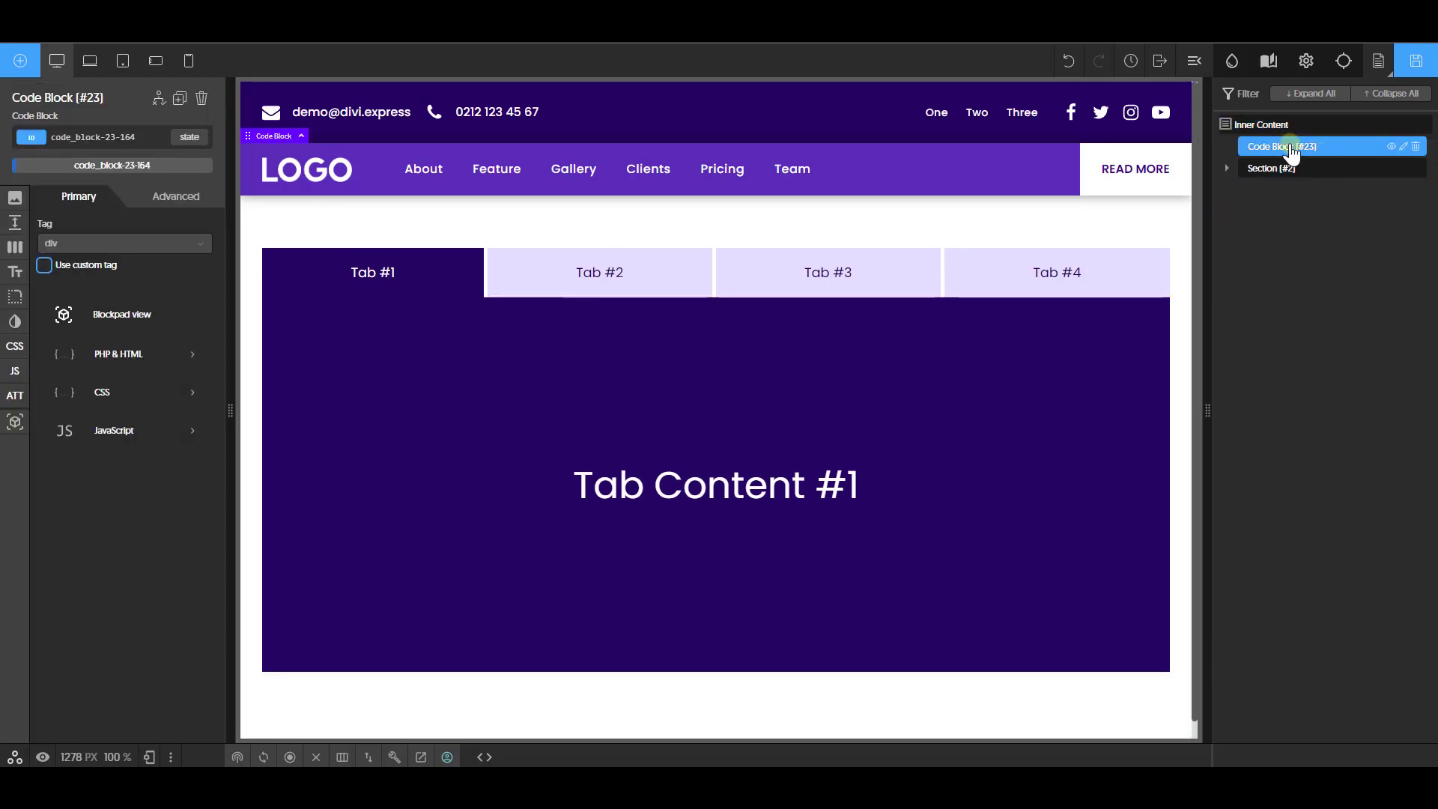
Rename the new Code Block as "play tab code"
double_click(1290, 147)
type("p")
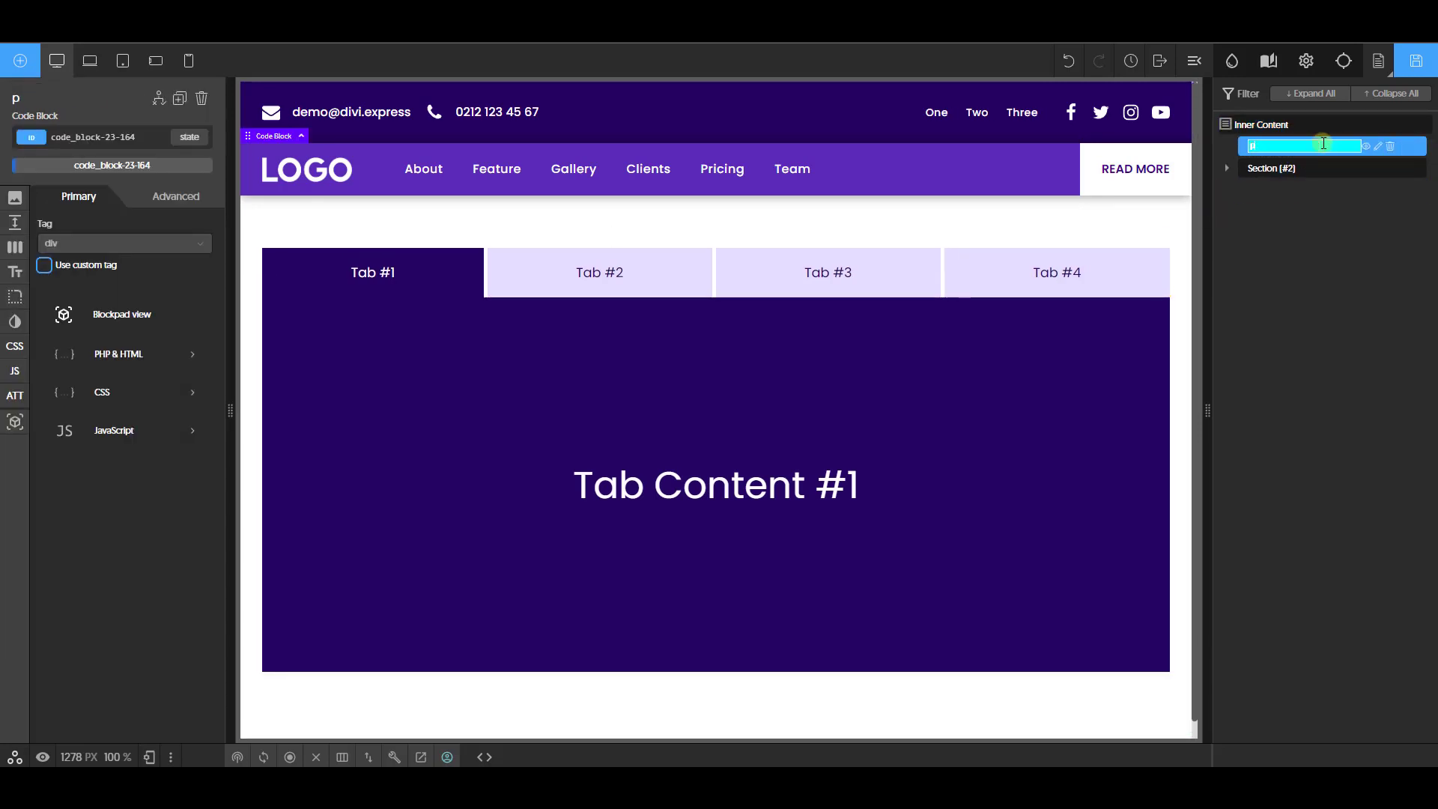
type("lay tab code")
key("Return")
Clear the default hello world PHP code from the play tab code block
left_click(117, 367)
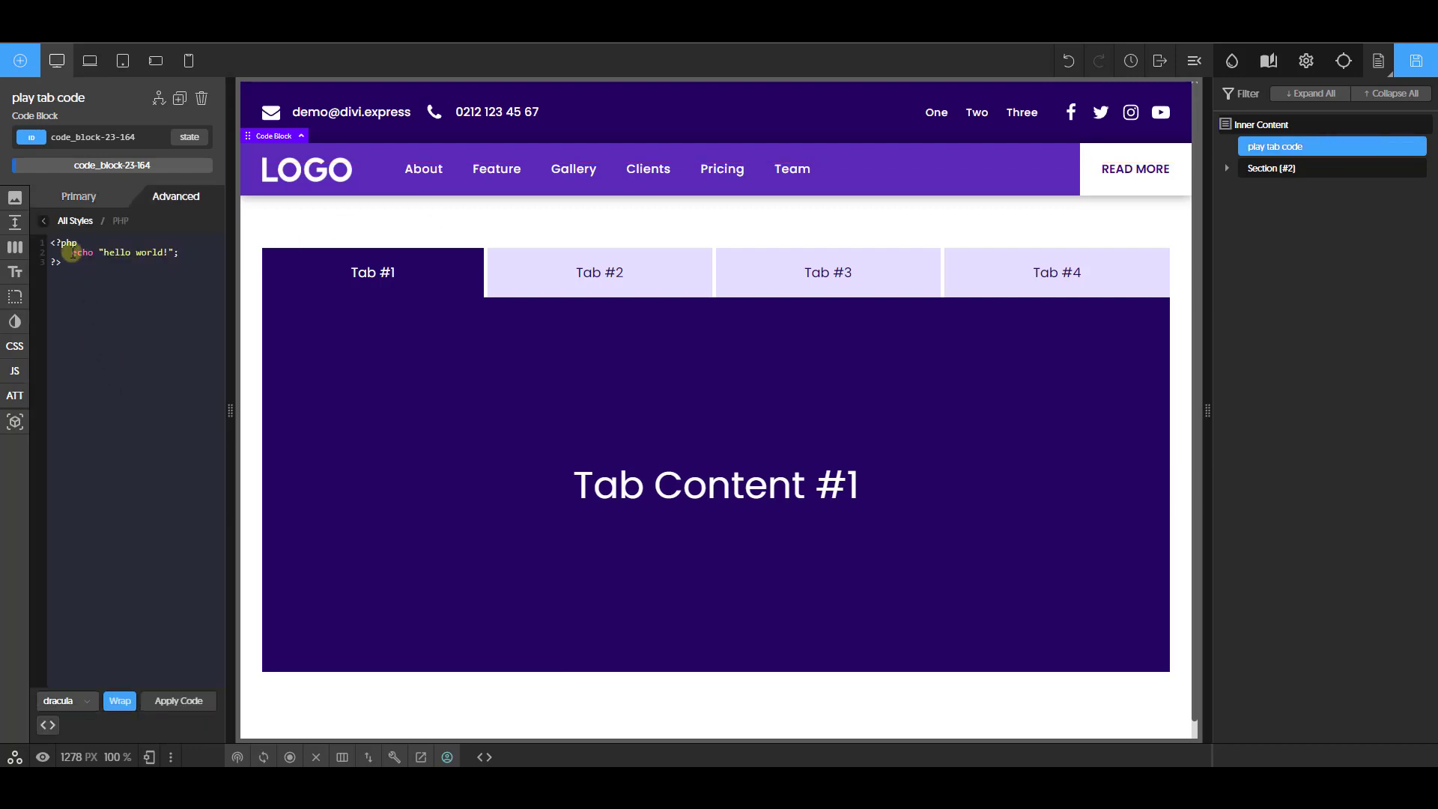
left_click(84, 203)
Paste the tab autoplay script into the code block's JavaScript in a widened editor and indent its first line to match the rest
left_click(120, 430)
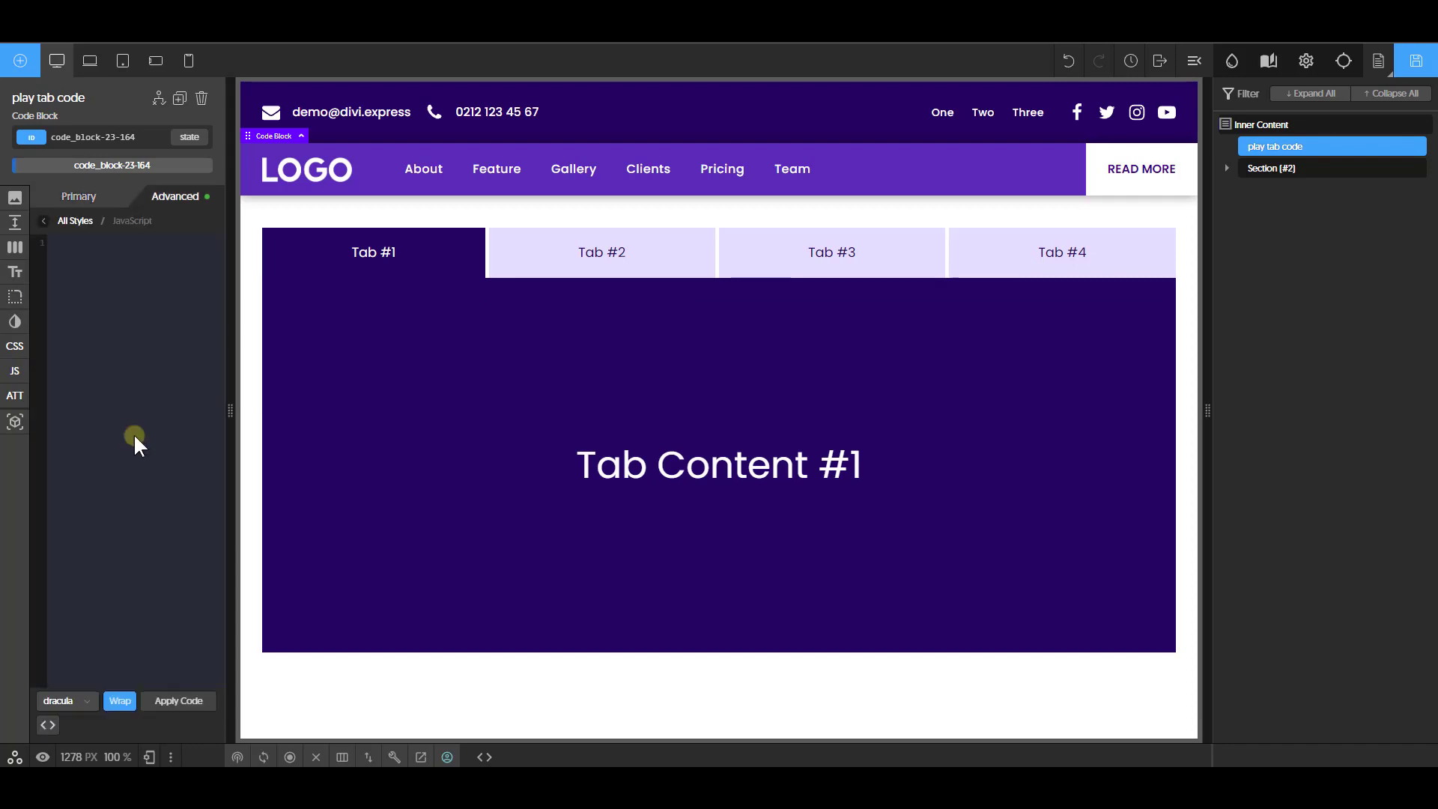
left_click(210, 441)
key("ctrl+v")
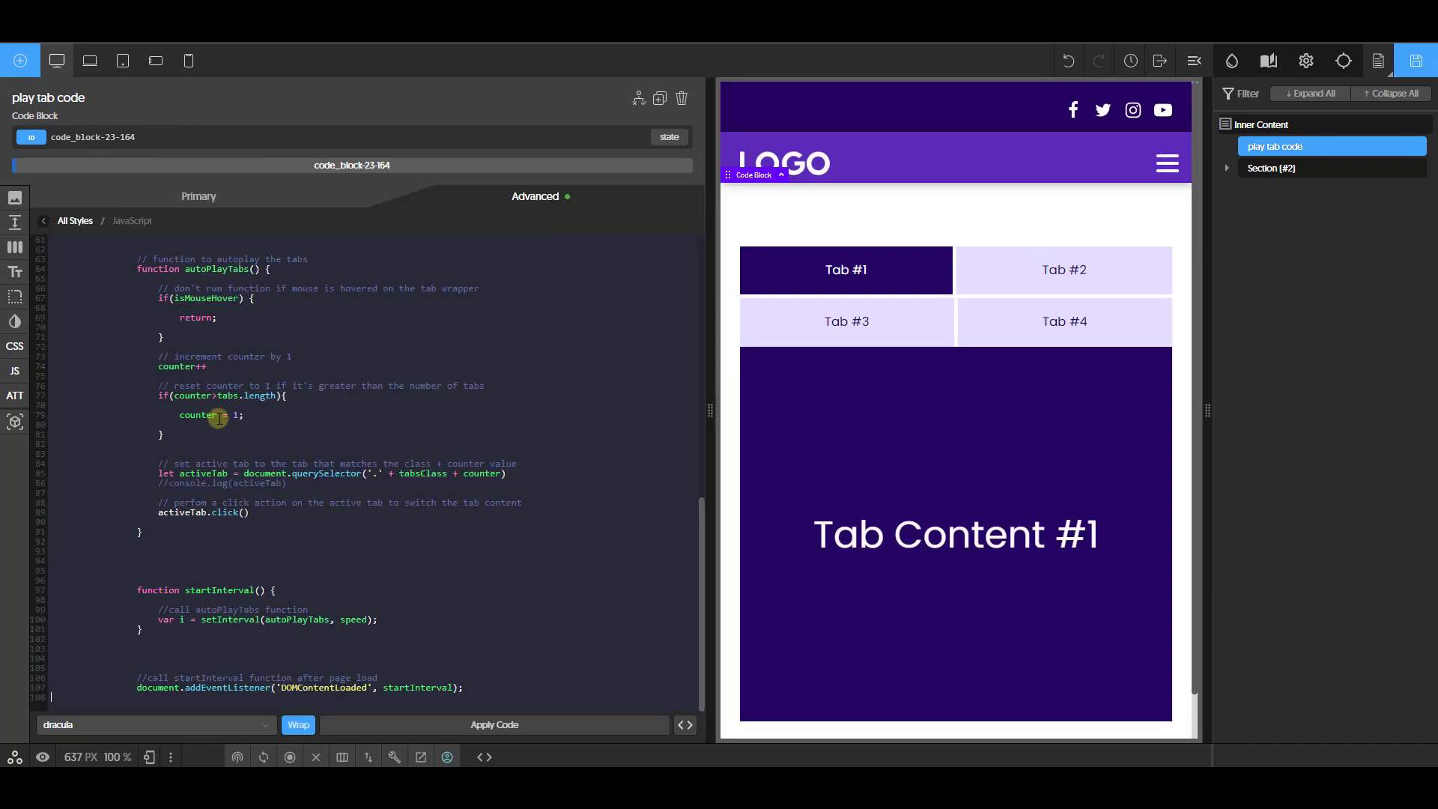
scroll(225, 450, "up", 10)
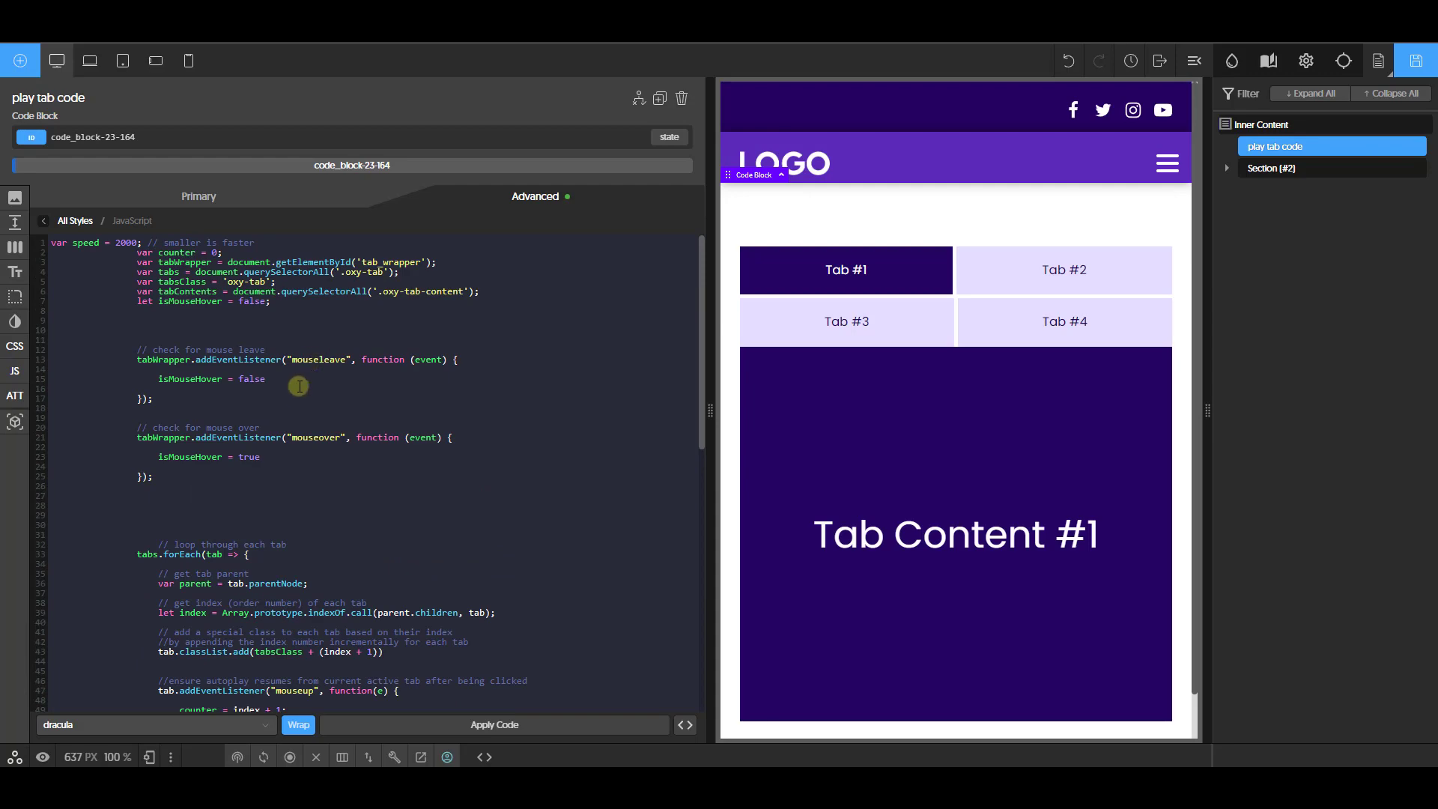
left_click(51, 243)
key("Tab")
key("Tab")
key("Tab")
key("Tab")
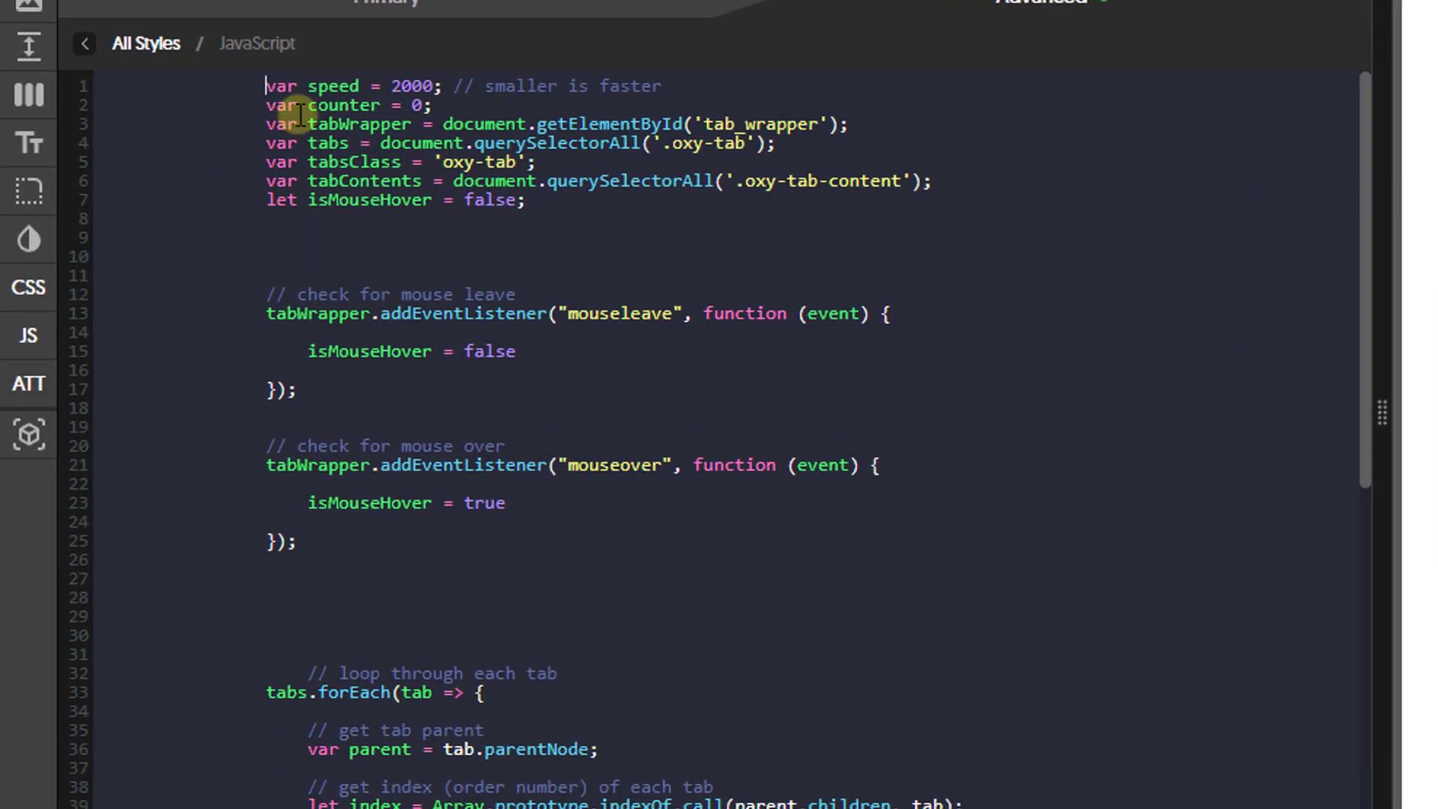
Examine the speed variable at the start of the tab autoplay script
left_click(336, 84)
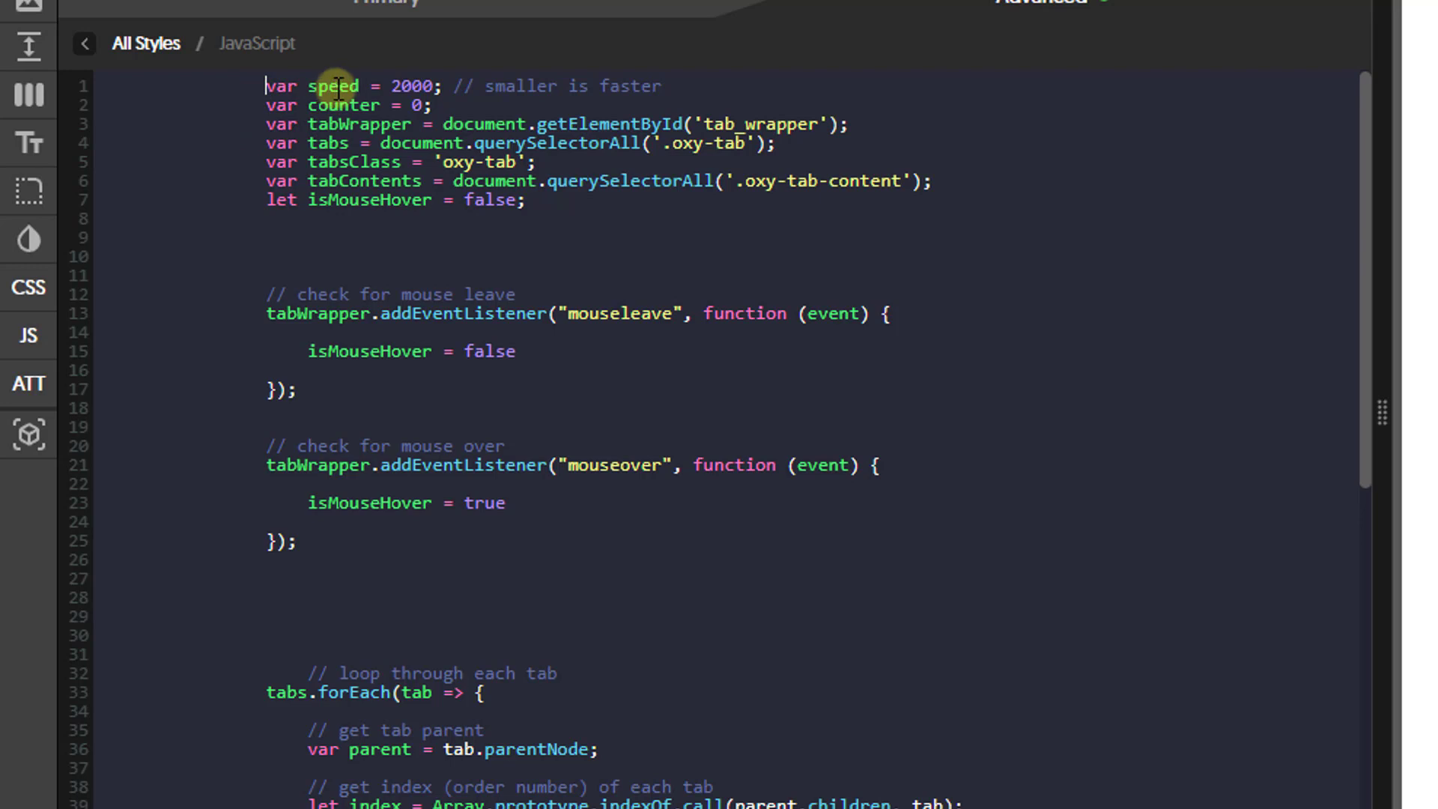
left_click(412, 85)
key("Right")
key("Right")
key("Right")
key("Right")
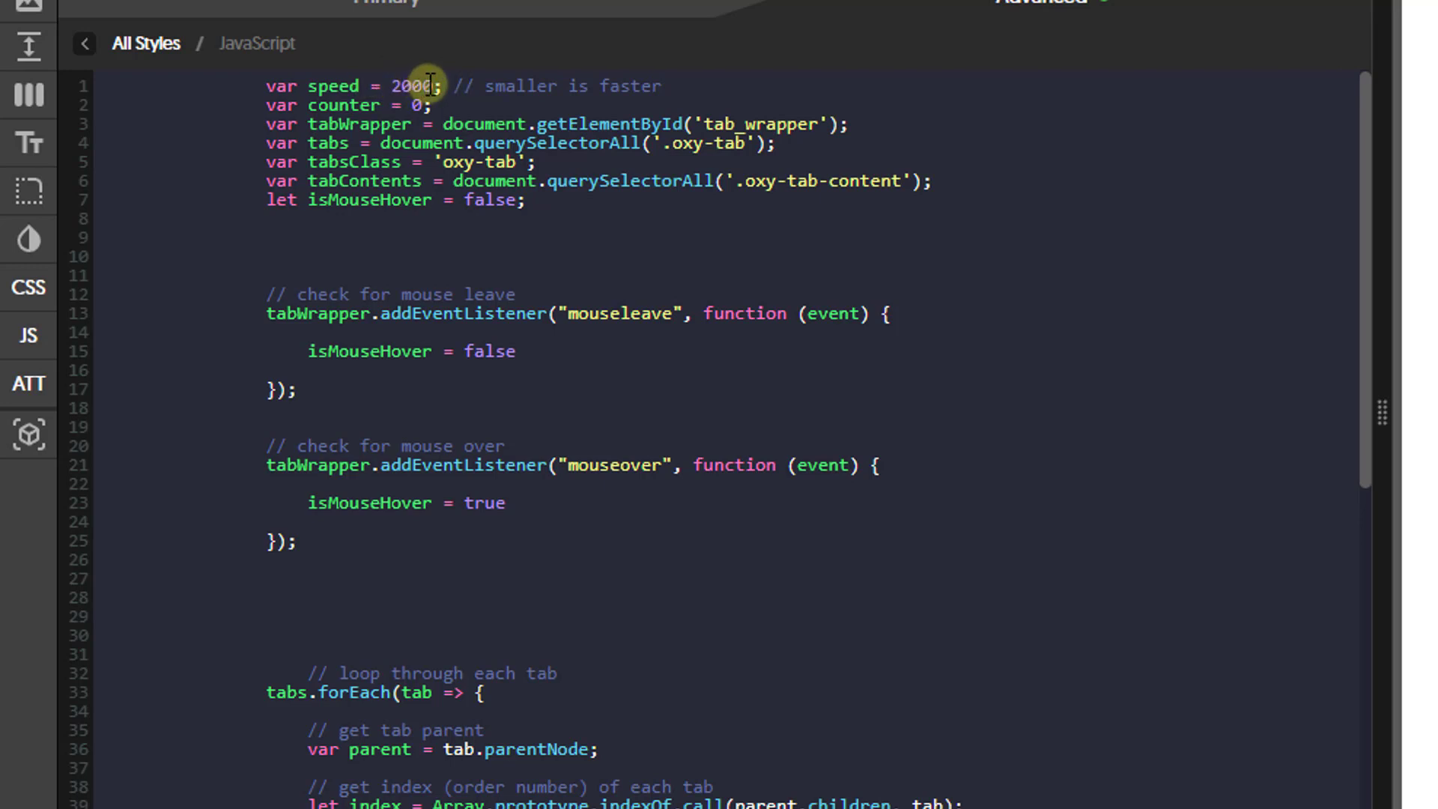